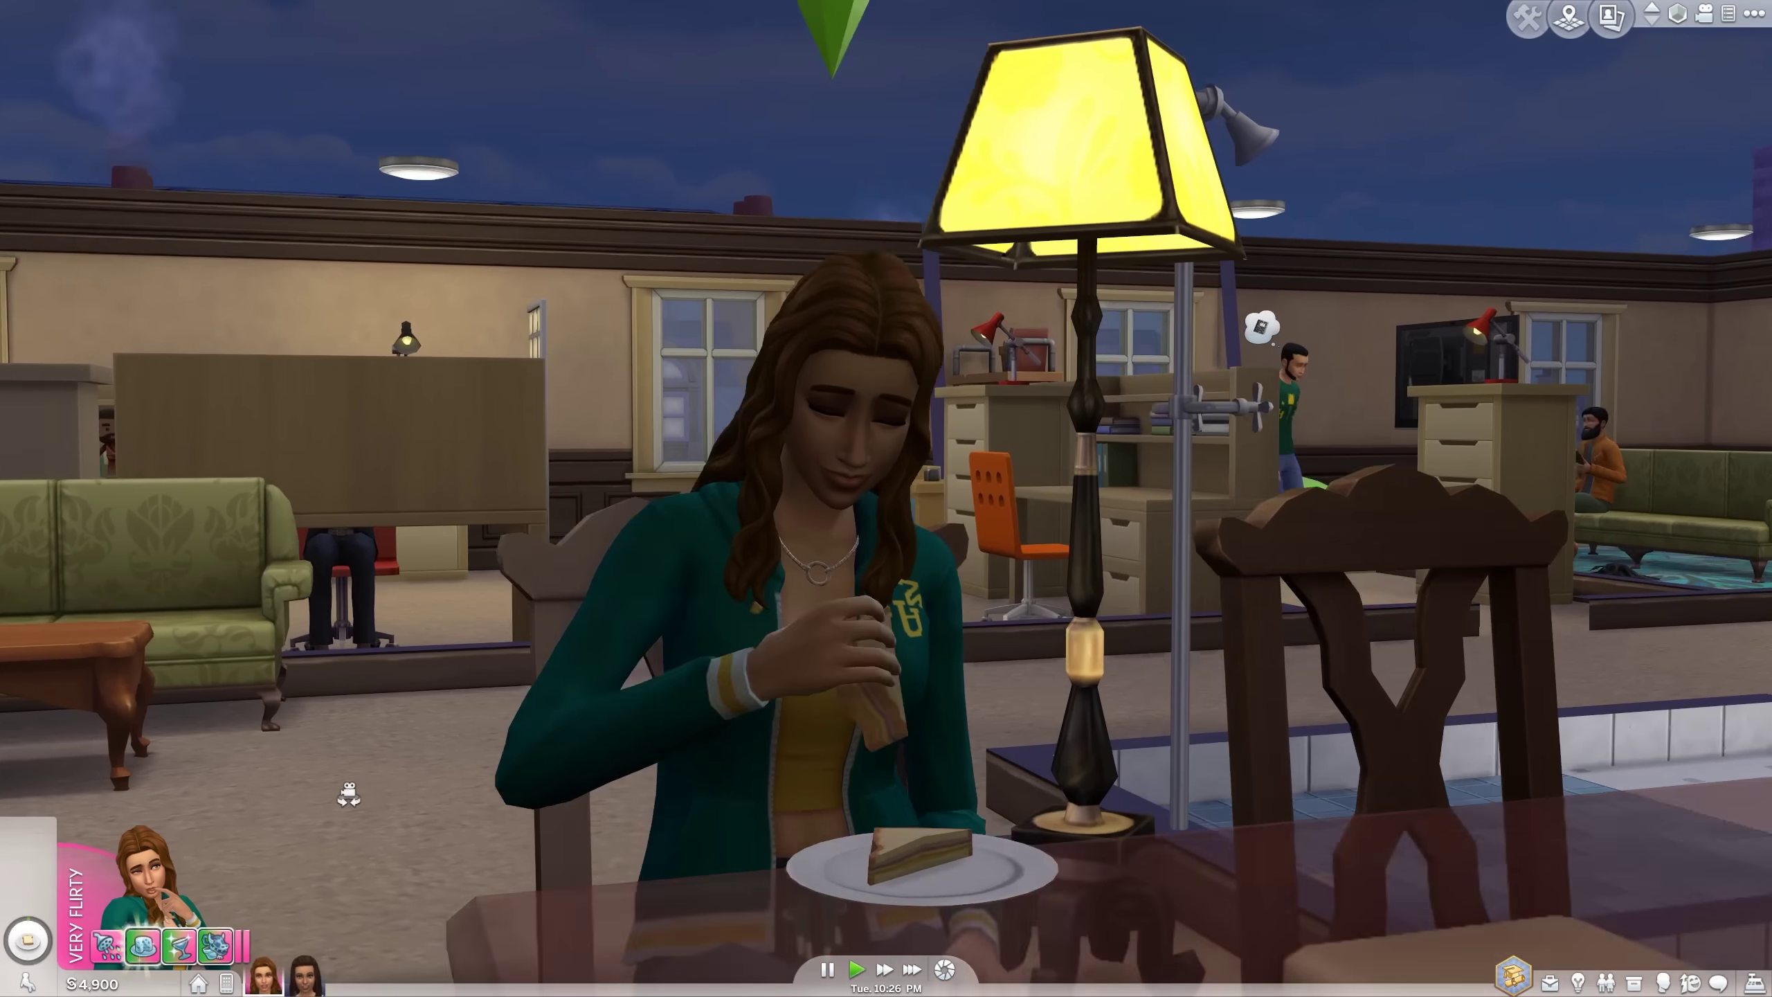
middle_click_drag(348, 794, 427, 907)
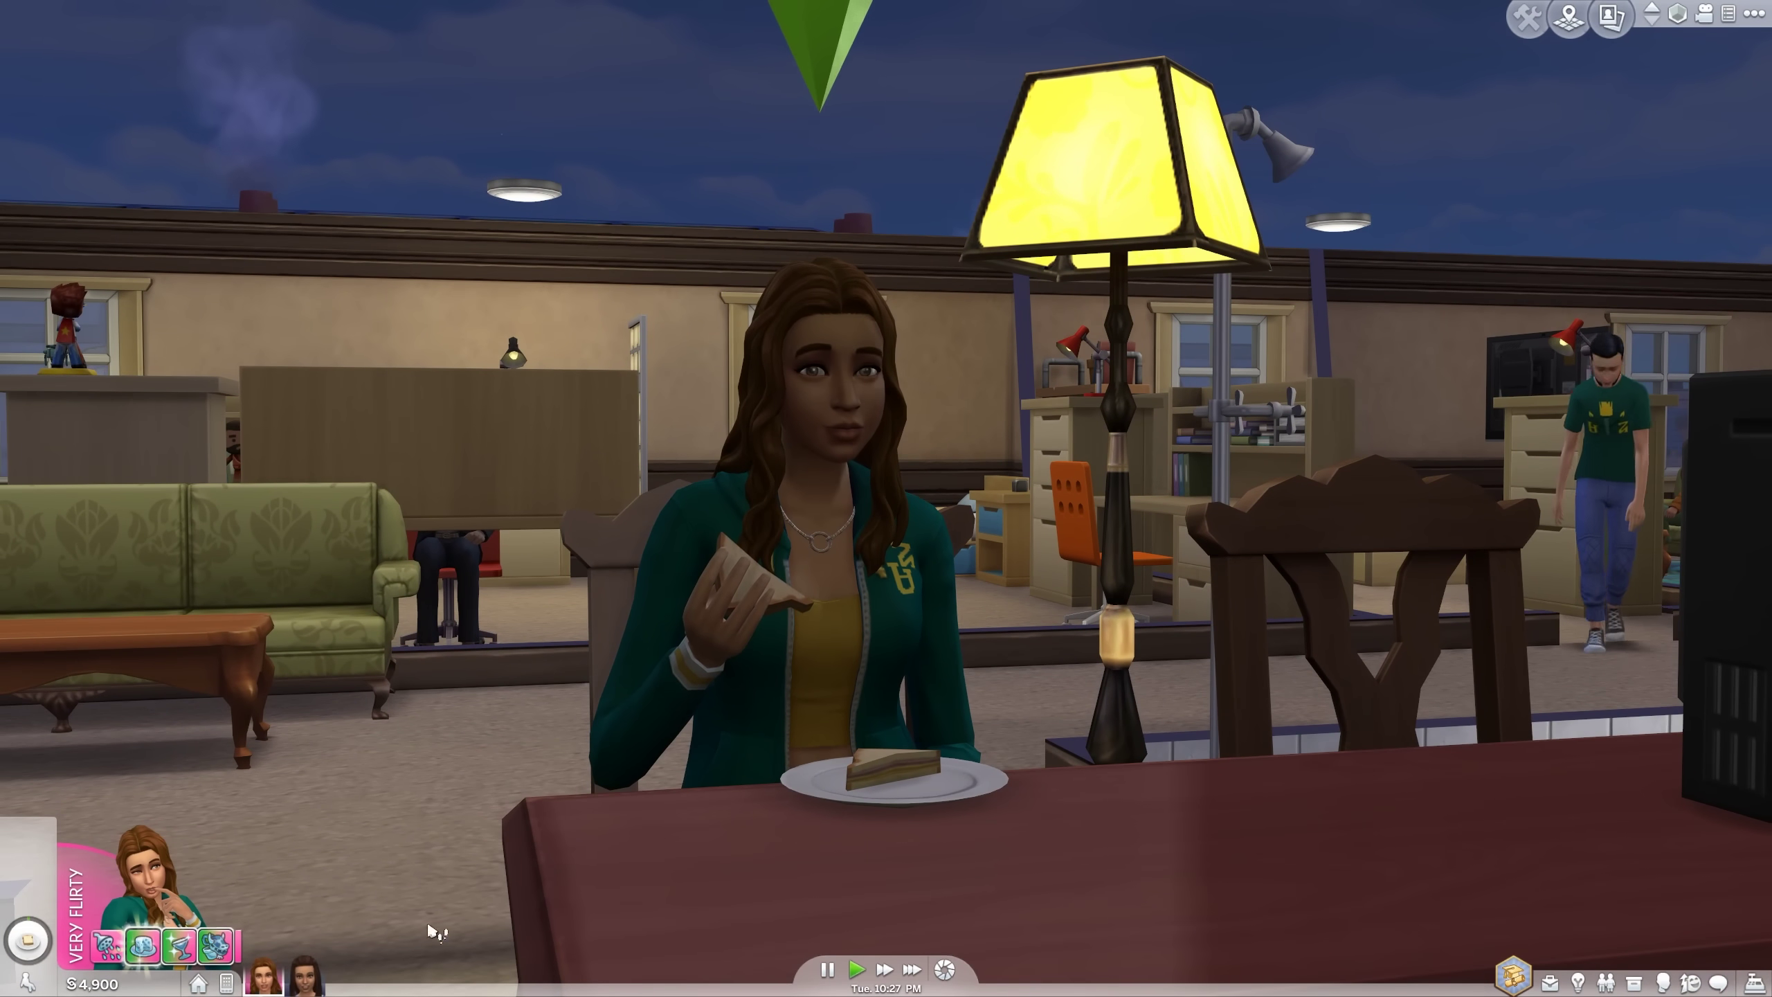
key("Home")
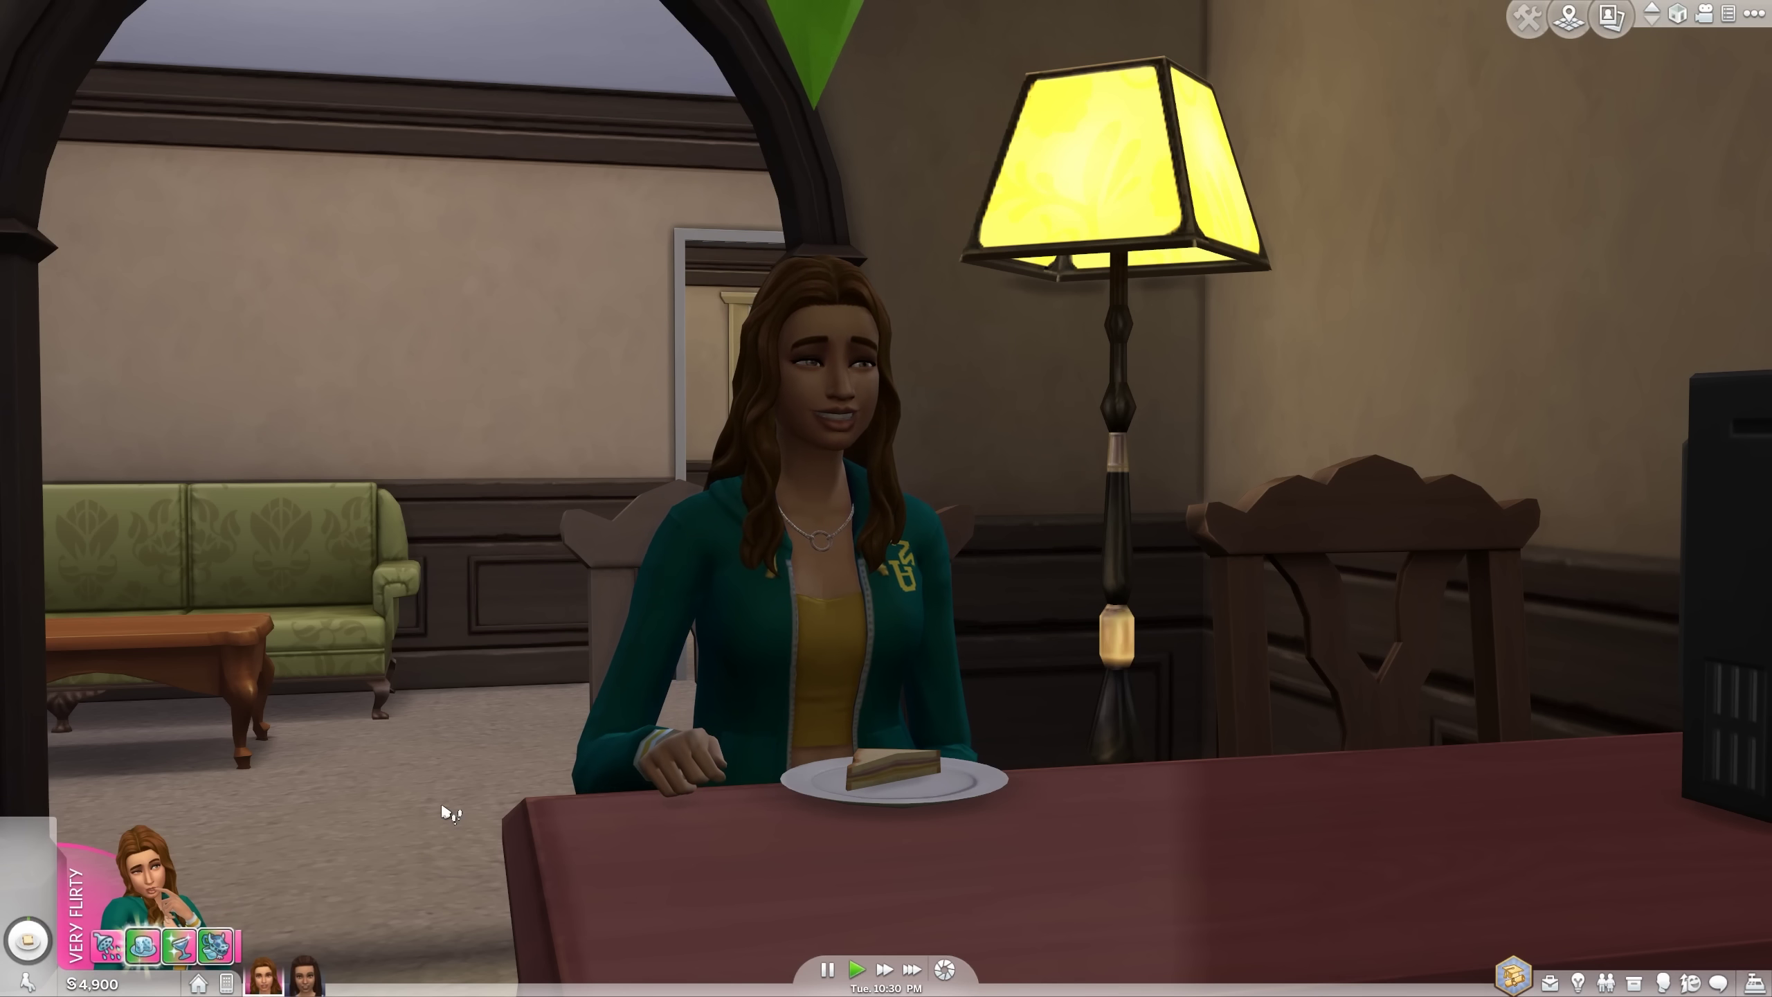
scroll(450, 813, "up", 3)
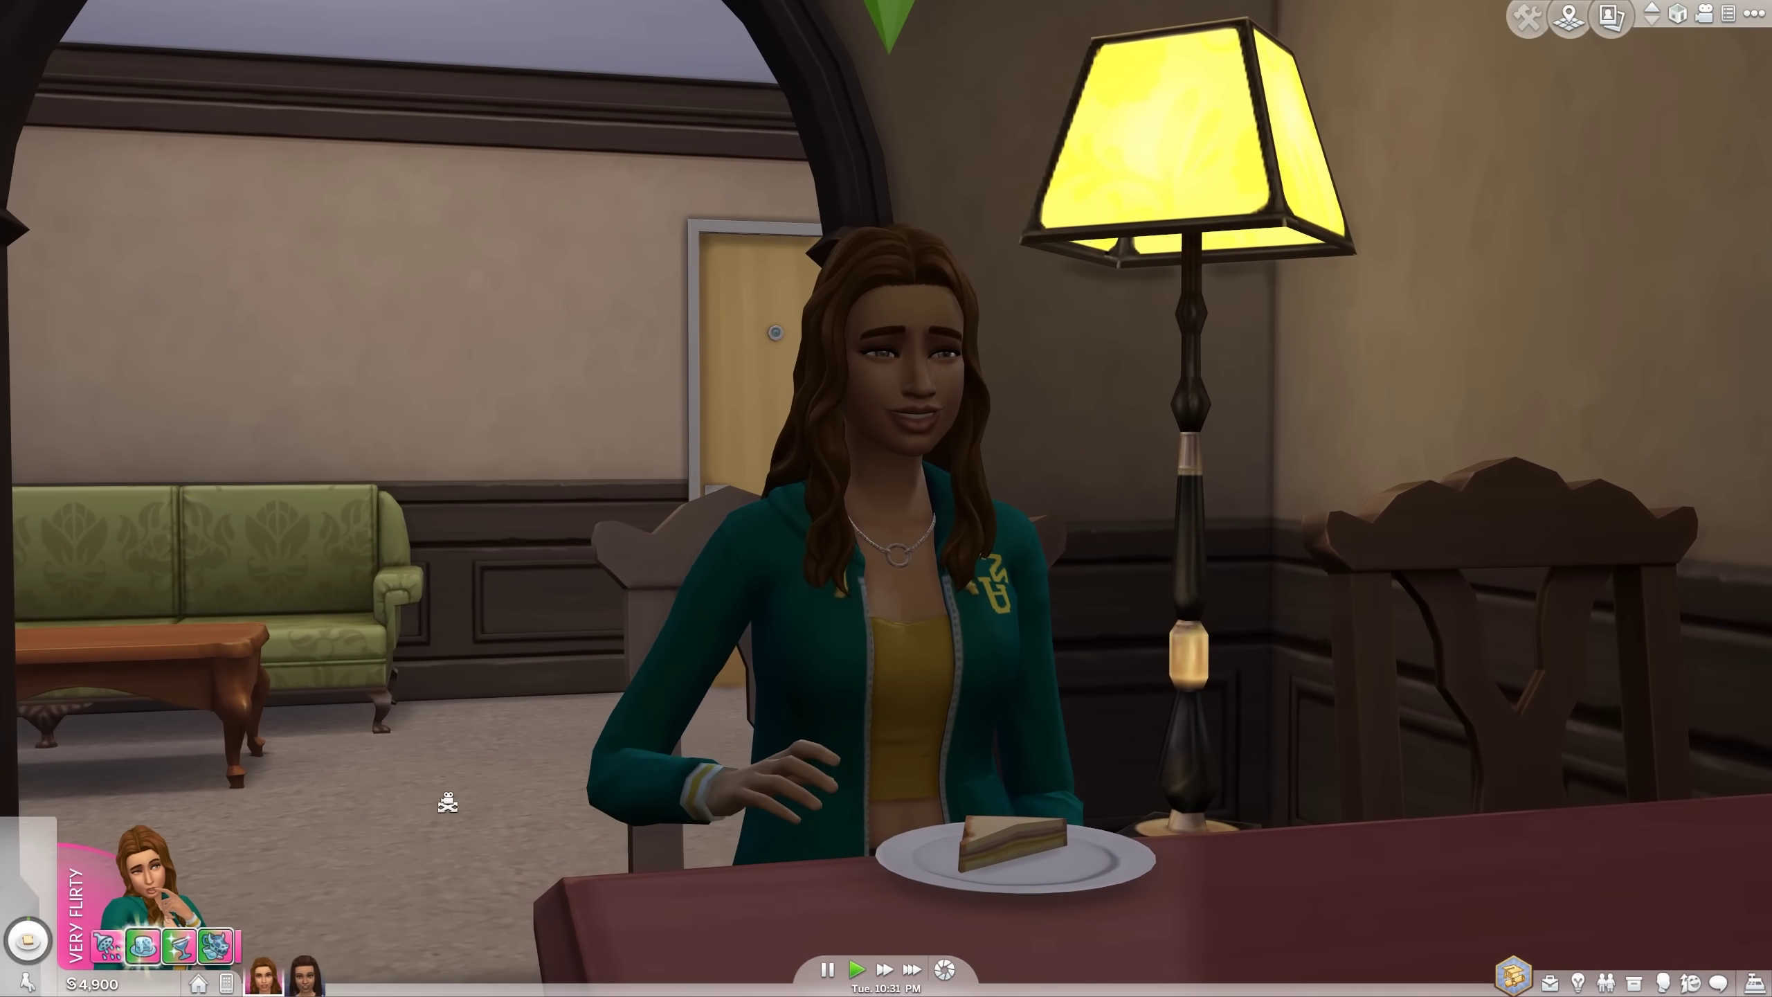
key("e")
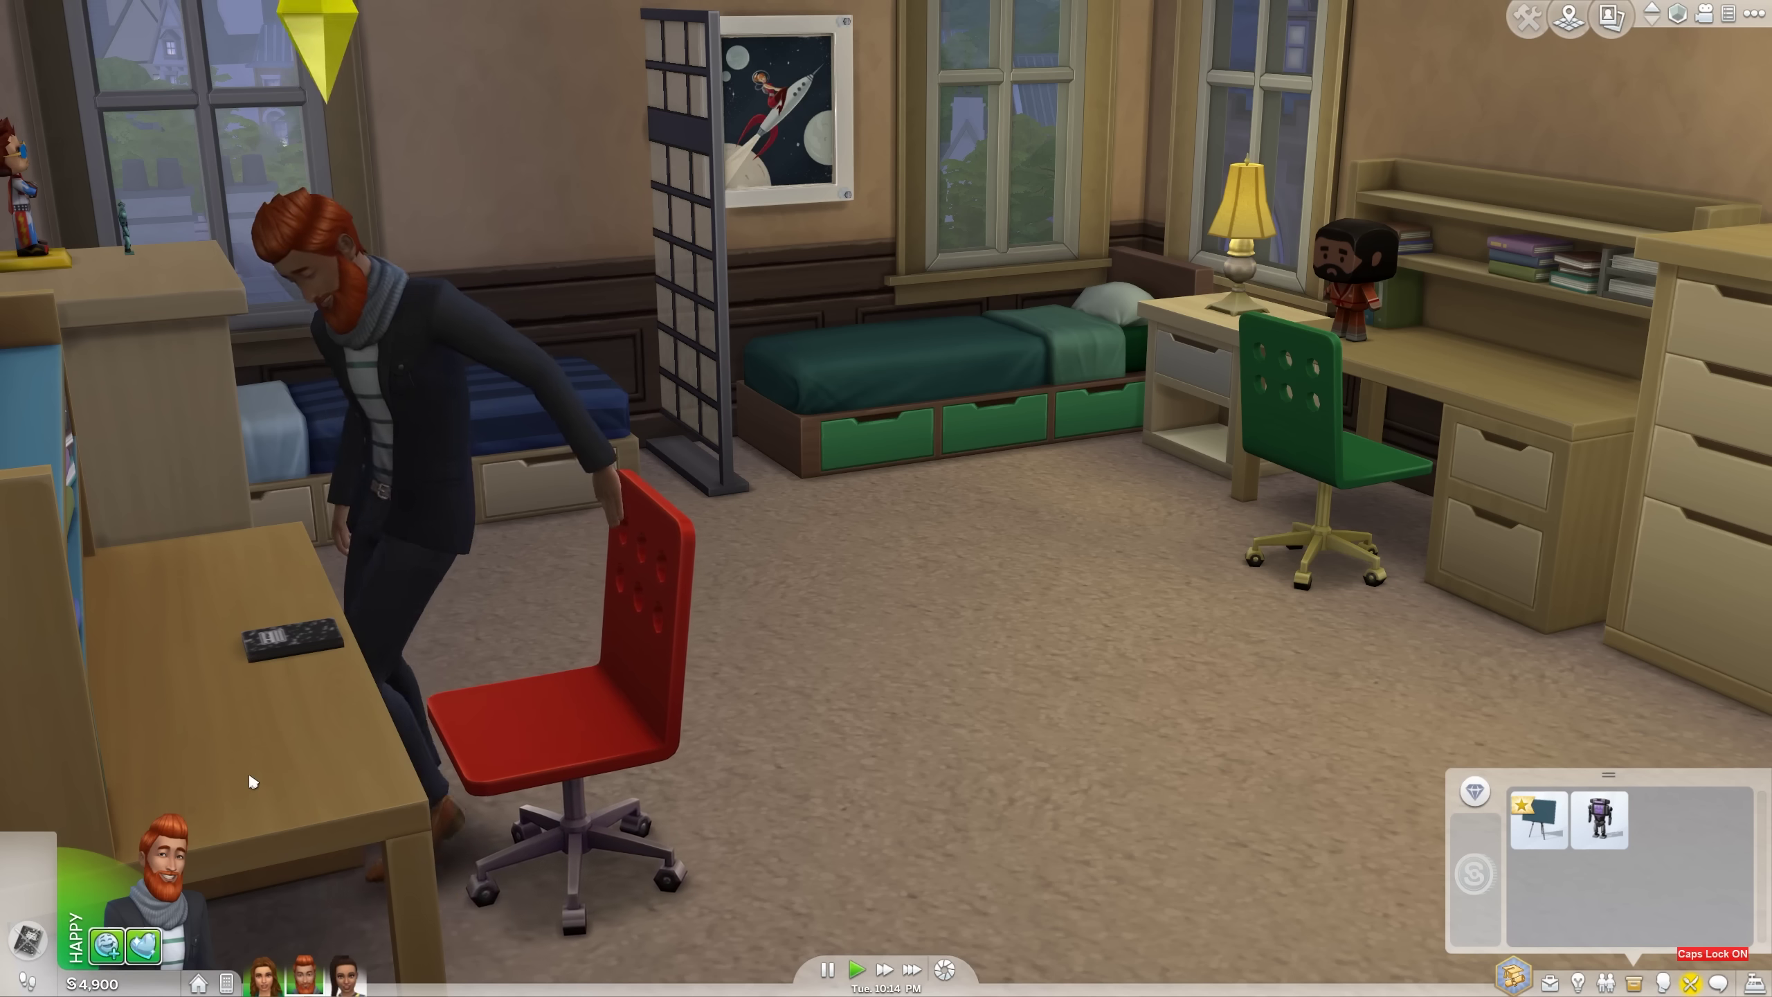
Have the red-haired Sim use the black notebook lying on the desk.
scroll(613, 732, "up", 3)
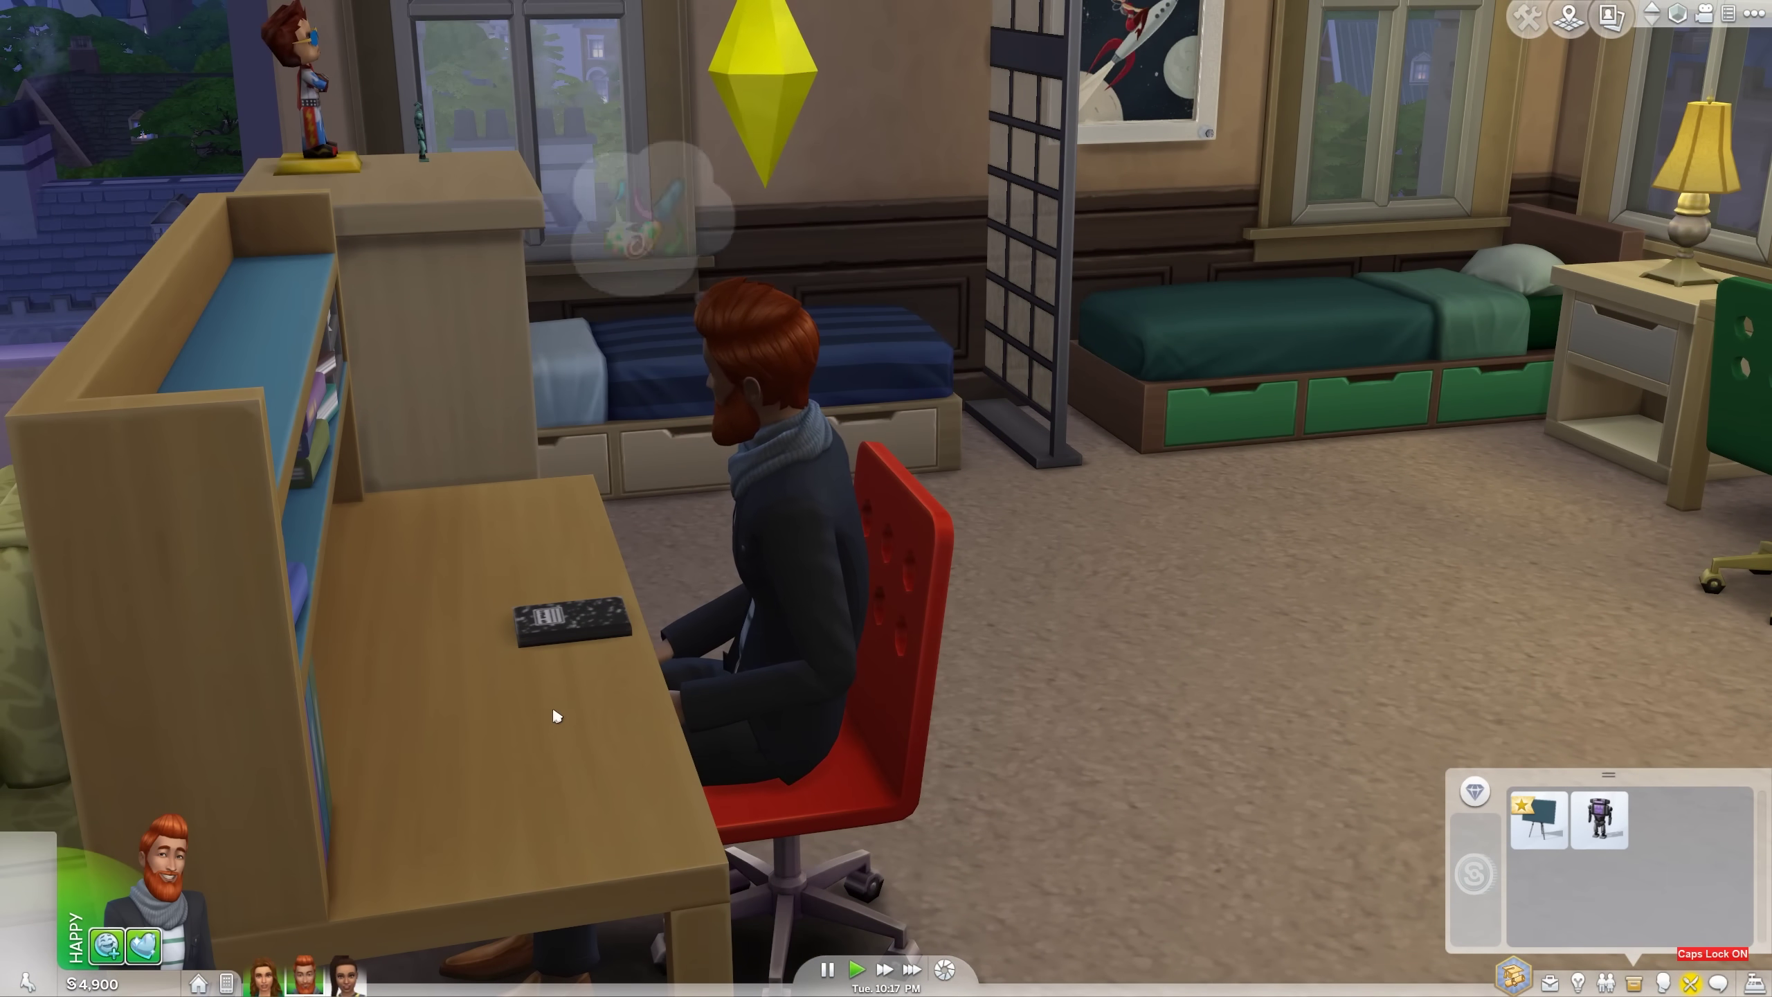
left_click(579, 637)
left_click(530, 538)
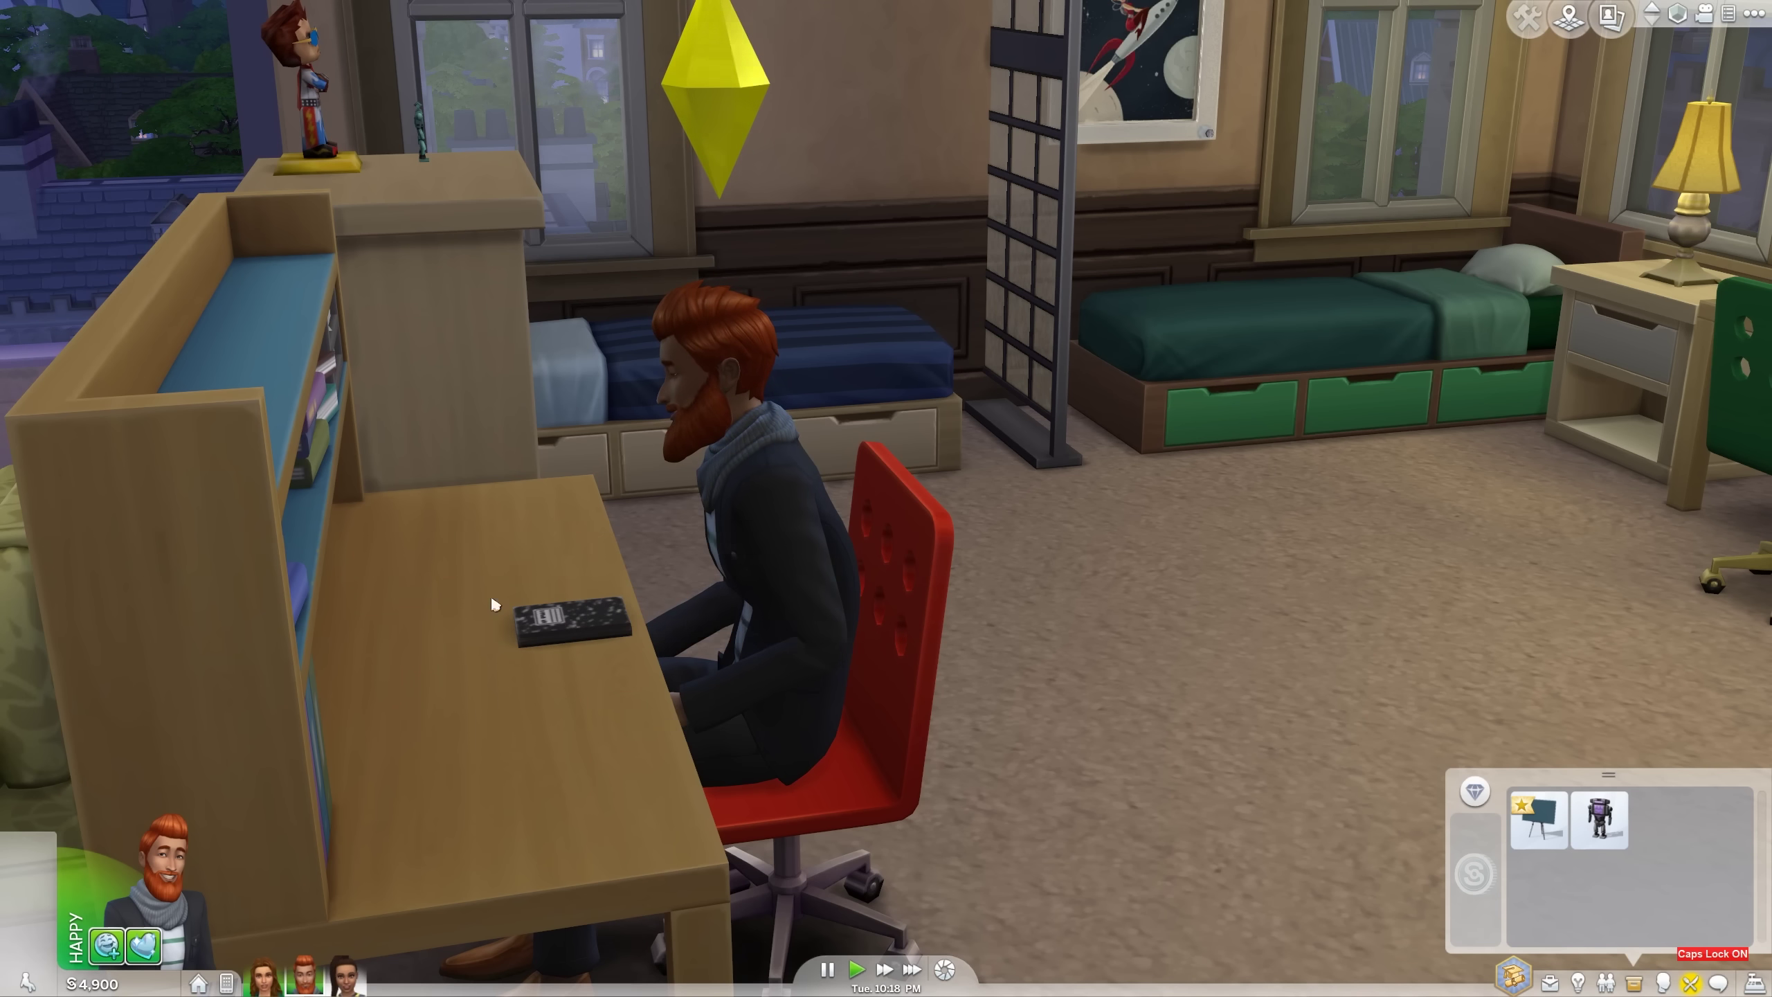
key("q")
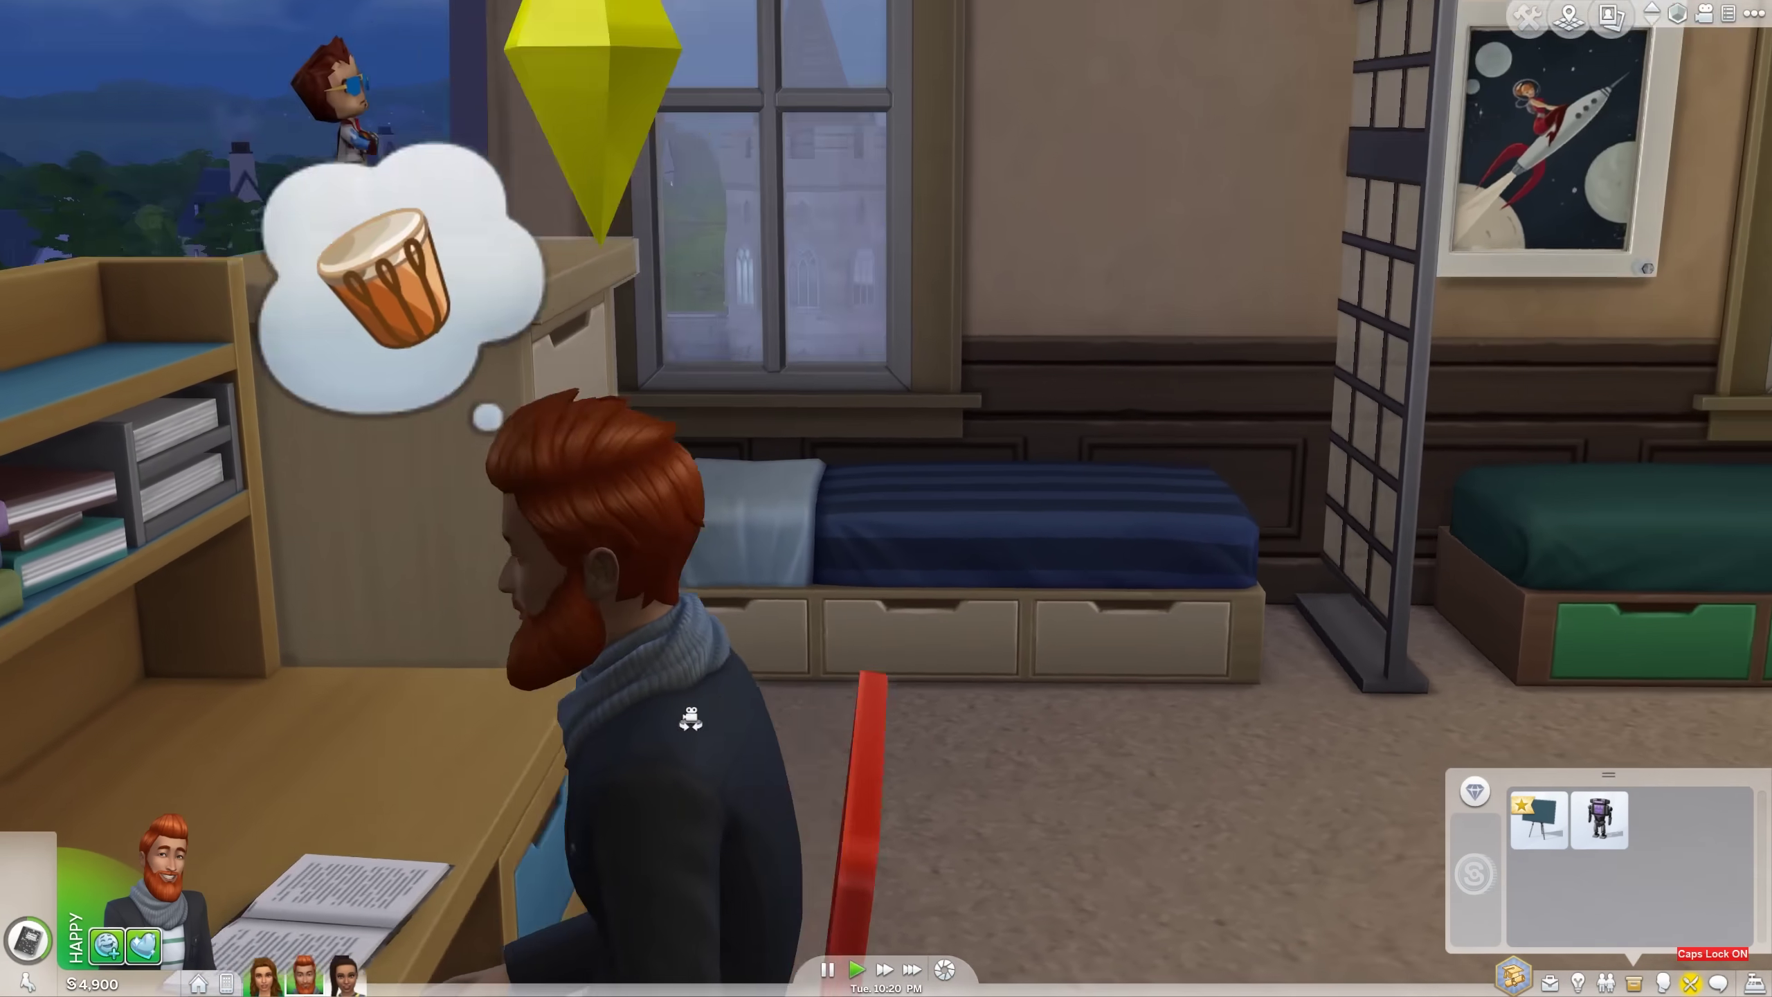
scroll(682, 712, "up", 3)
key("d")
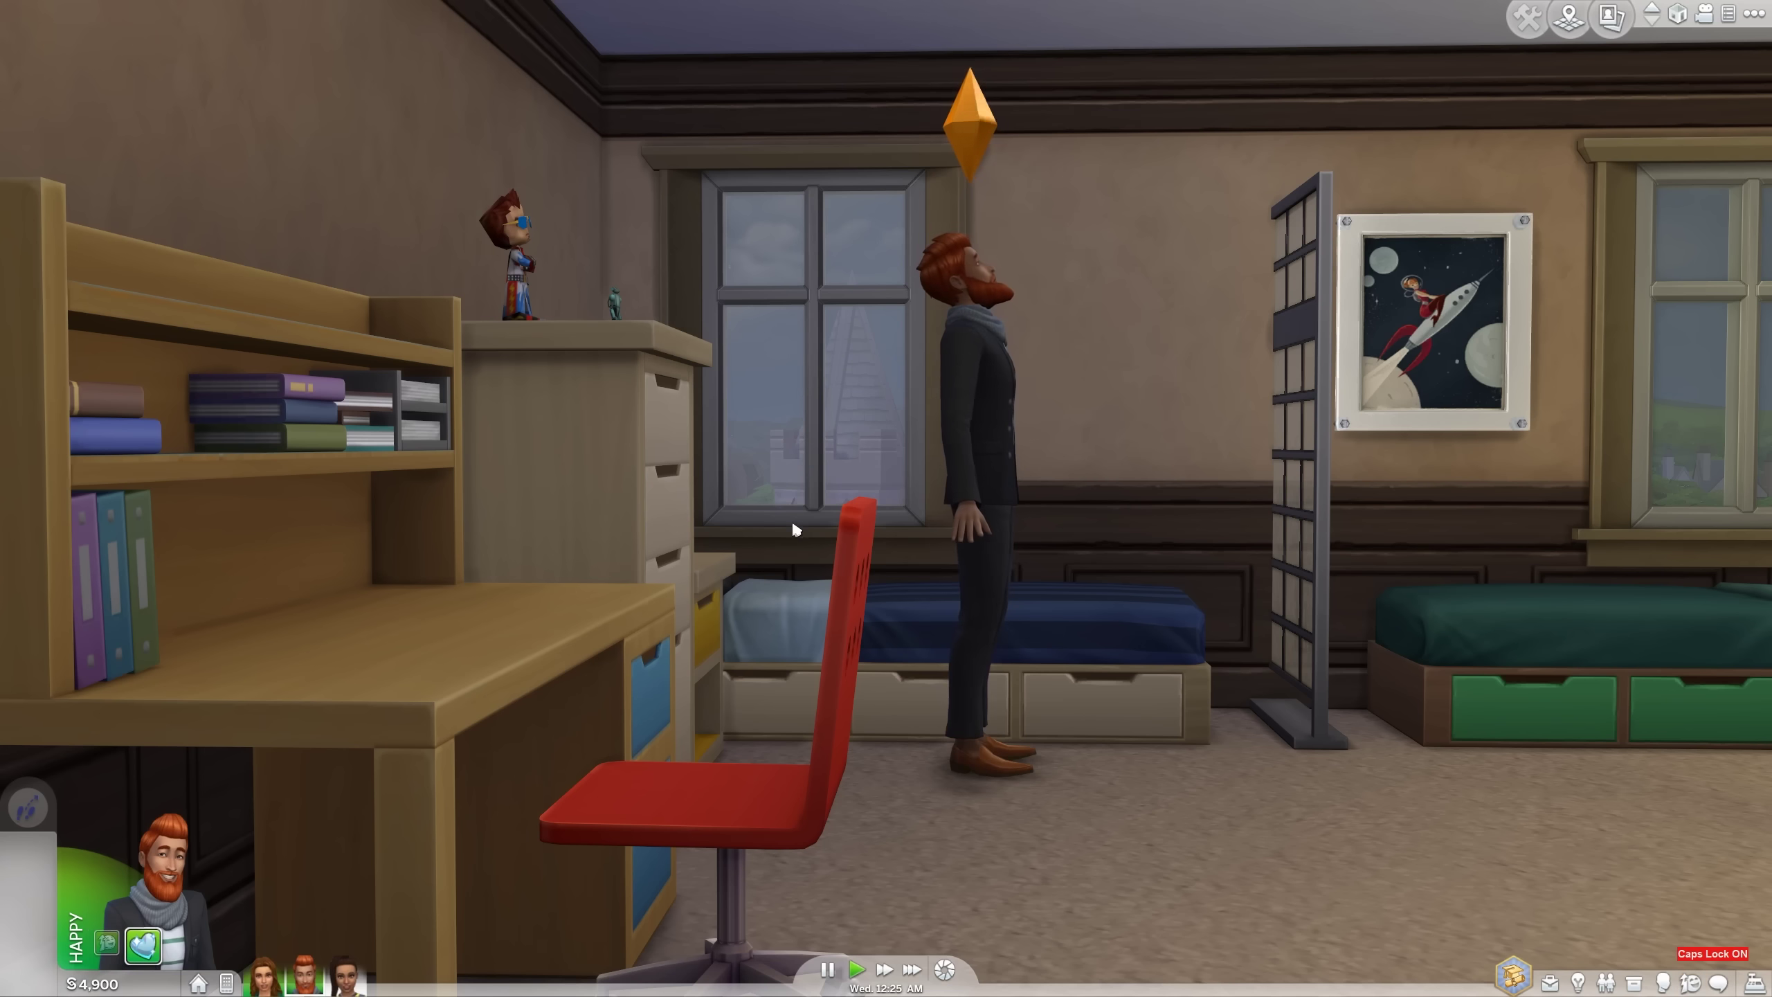
scroll(791, 514, "down", 3)
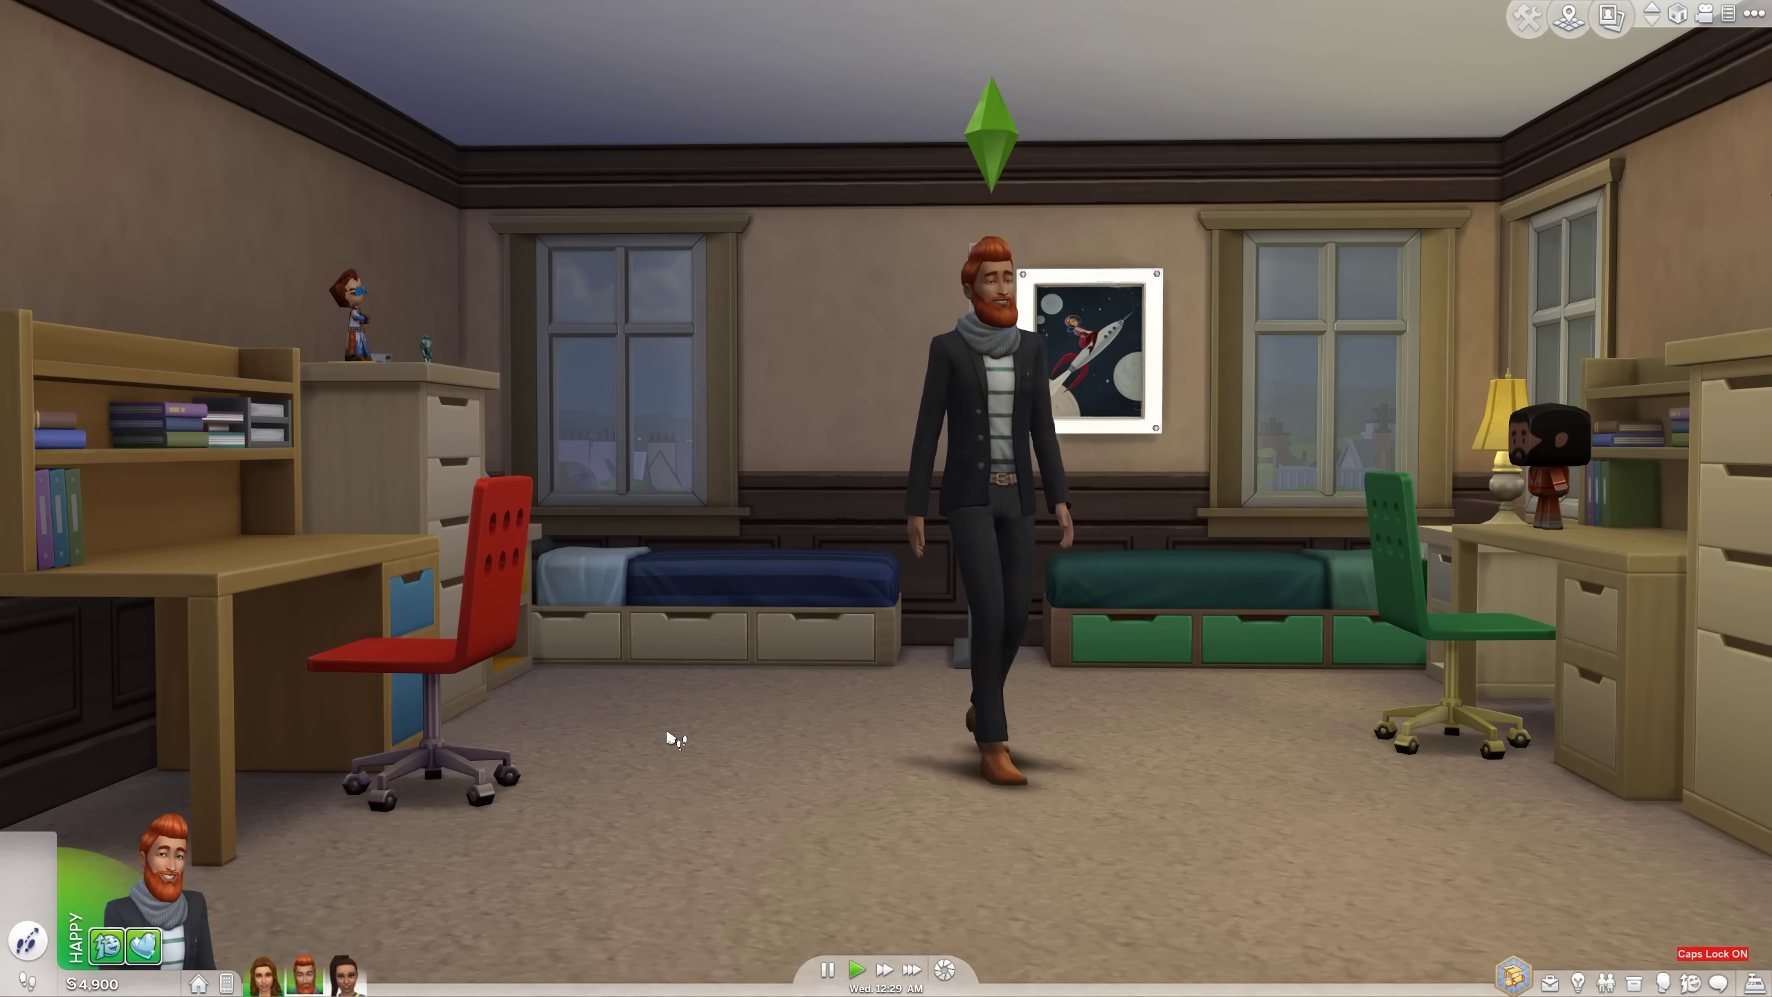
left_click(712, 716)
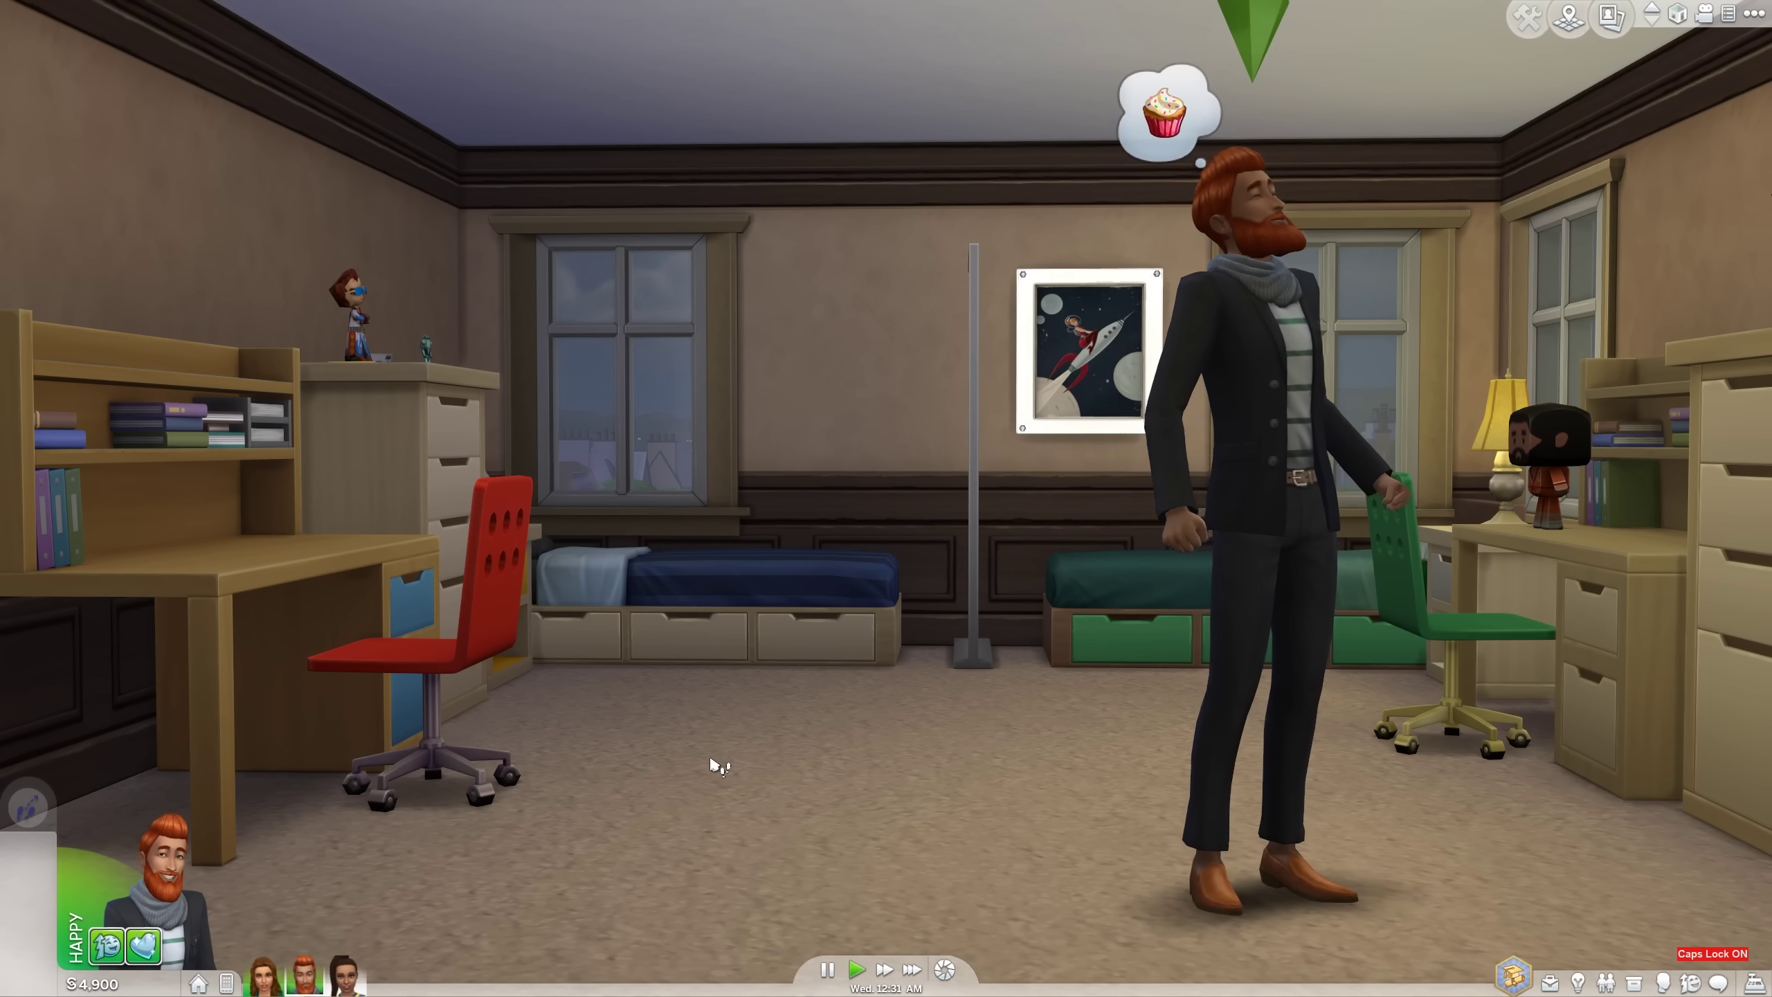
left_click(1180, 923)
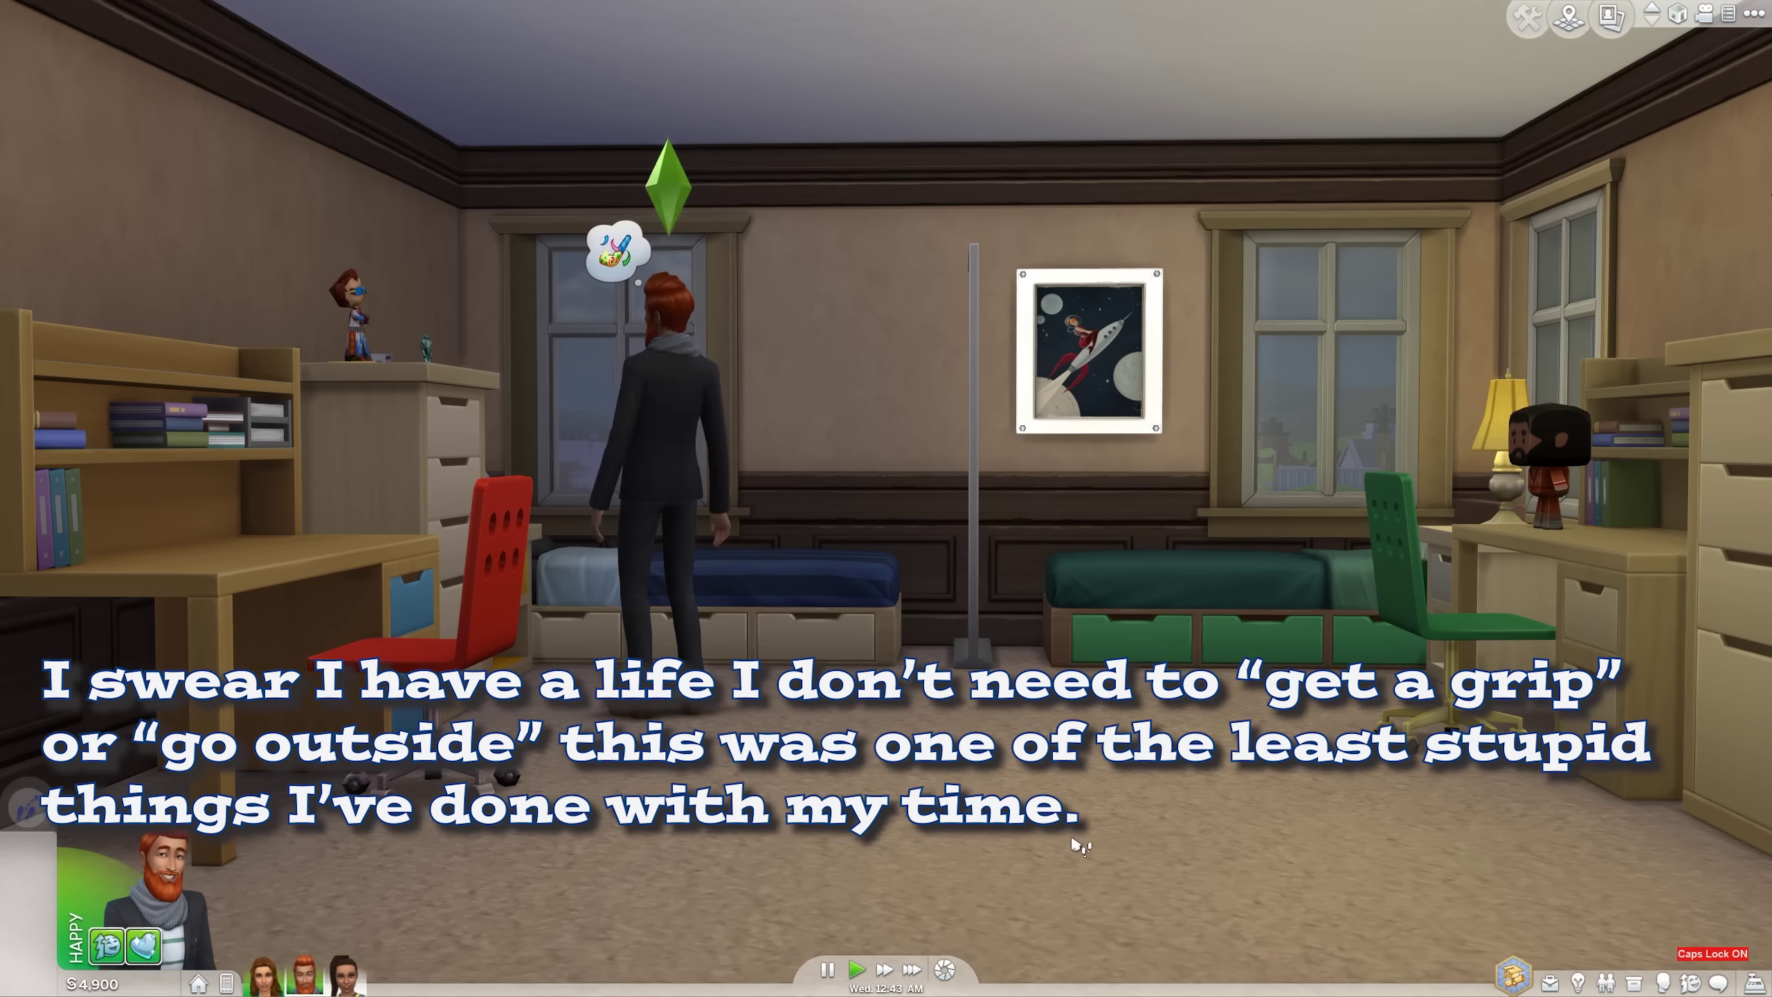
left_click(1044, 831)
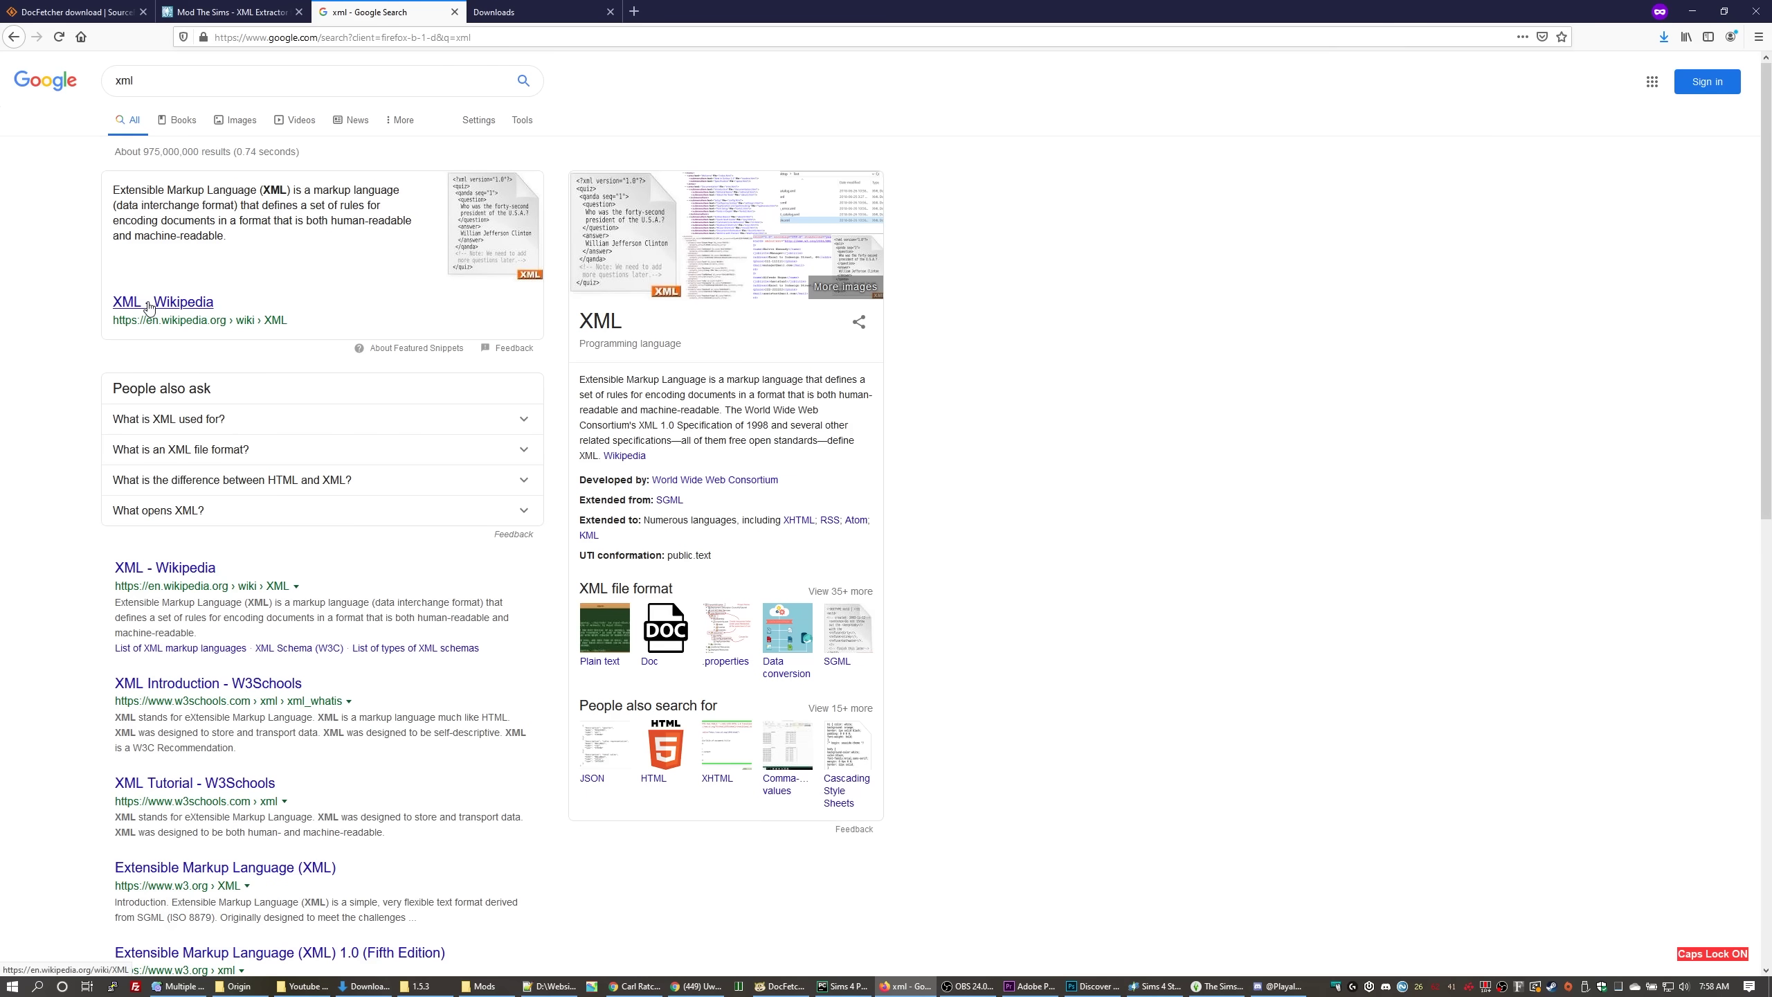
Open the Wikipedia article on XML and highlight the phrase "textual data format" in its introduction.
left_click(149, 303)
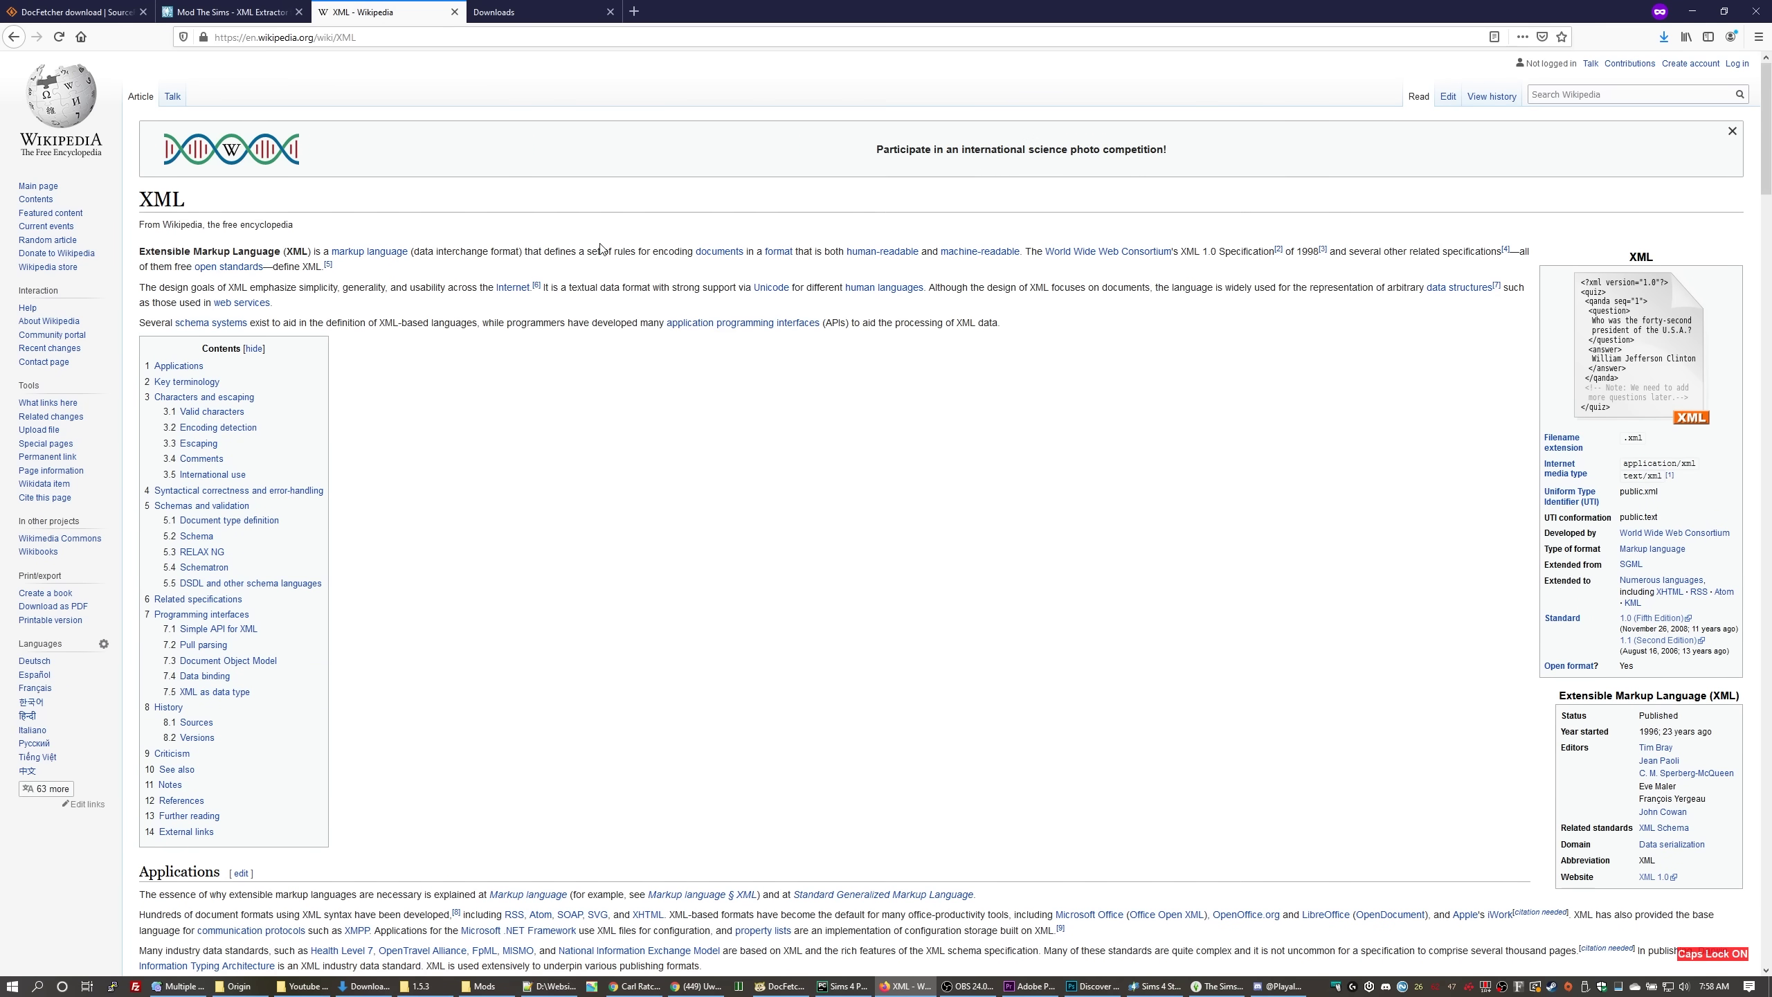
left_click_drag(569, 286, 652, 286)
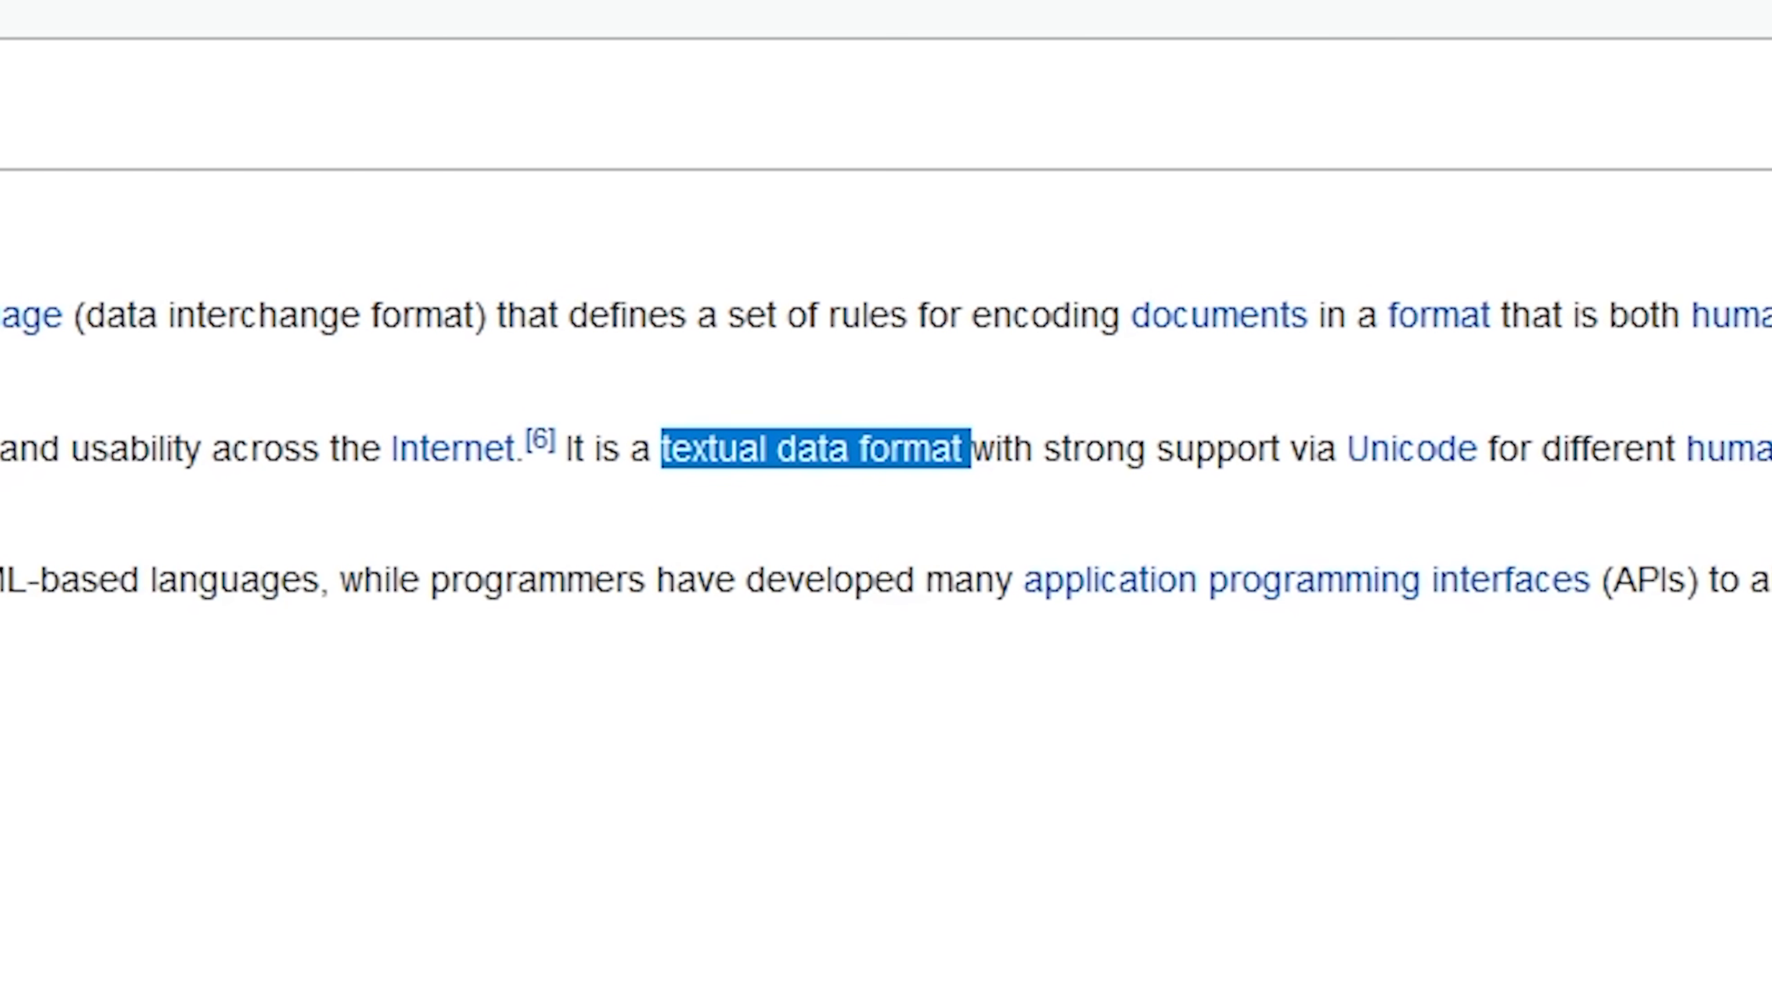
From the downloadable files for XML Extractor for The Sims 4, open the MSI Installer zip with WinRAR archiver.
left_click(197, 986)
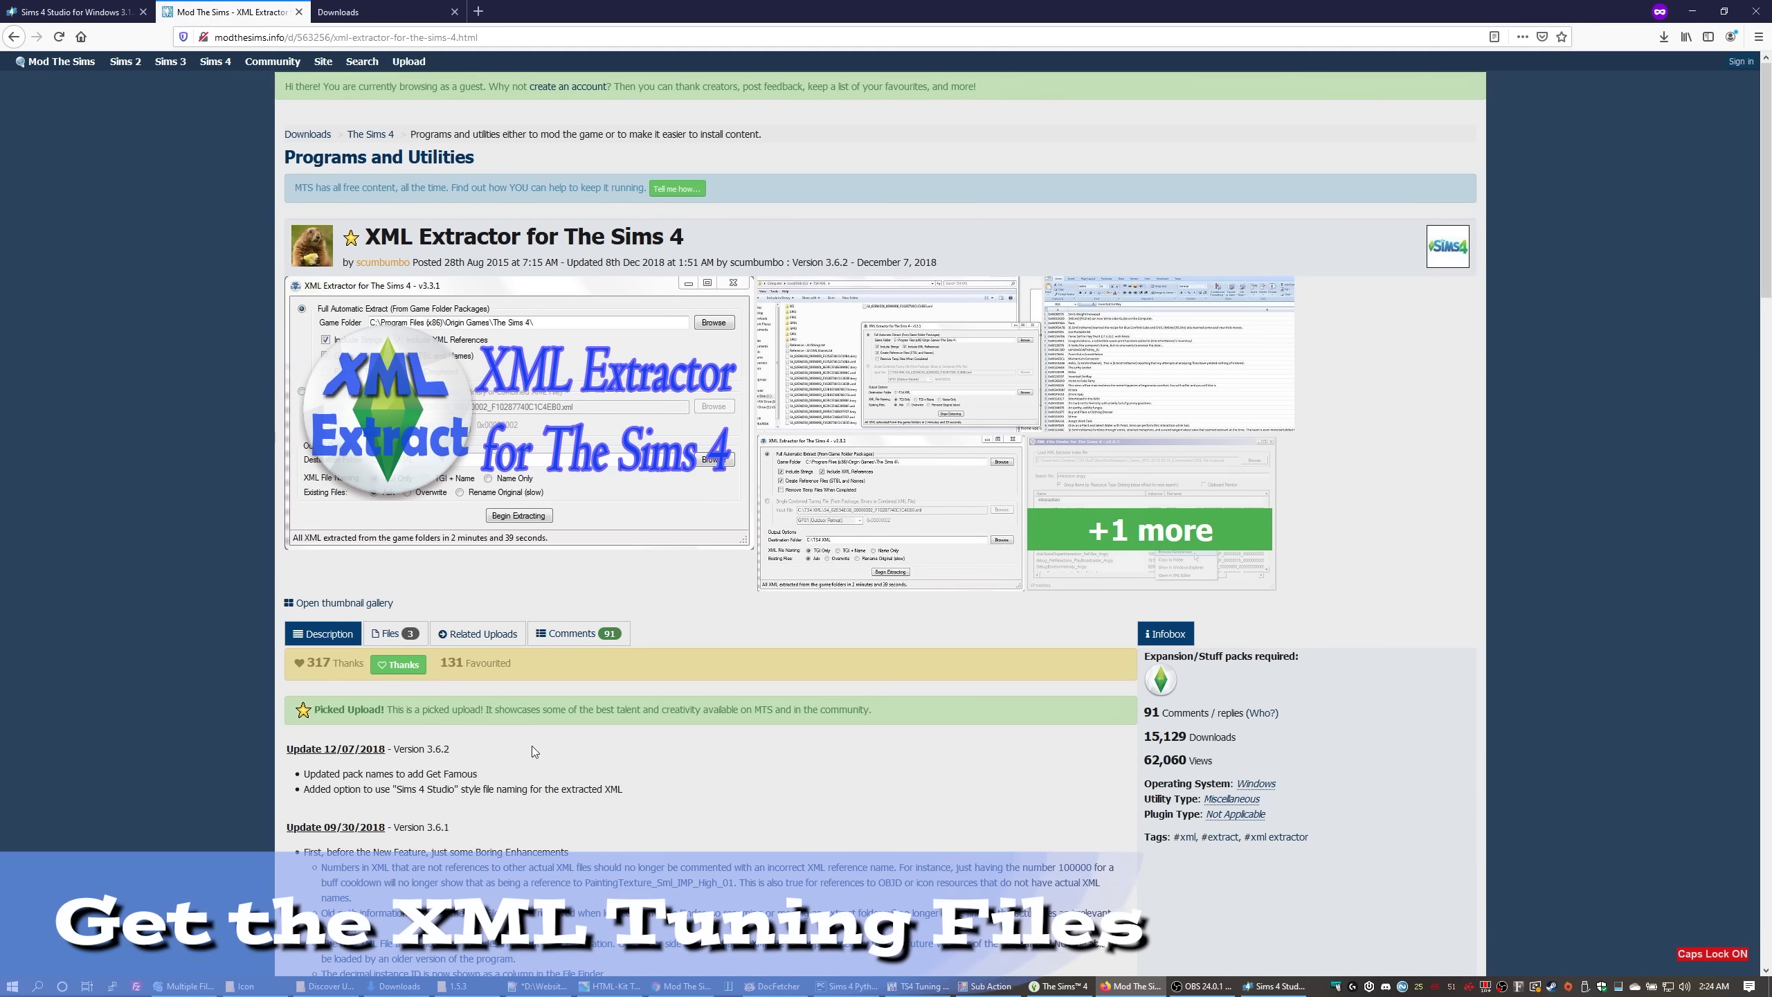
left_click(402, 637)
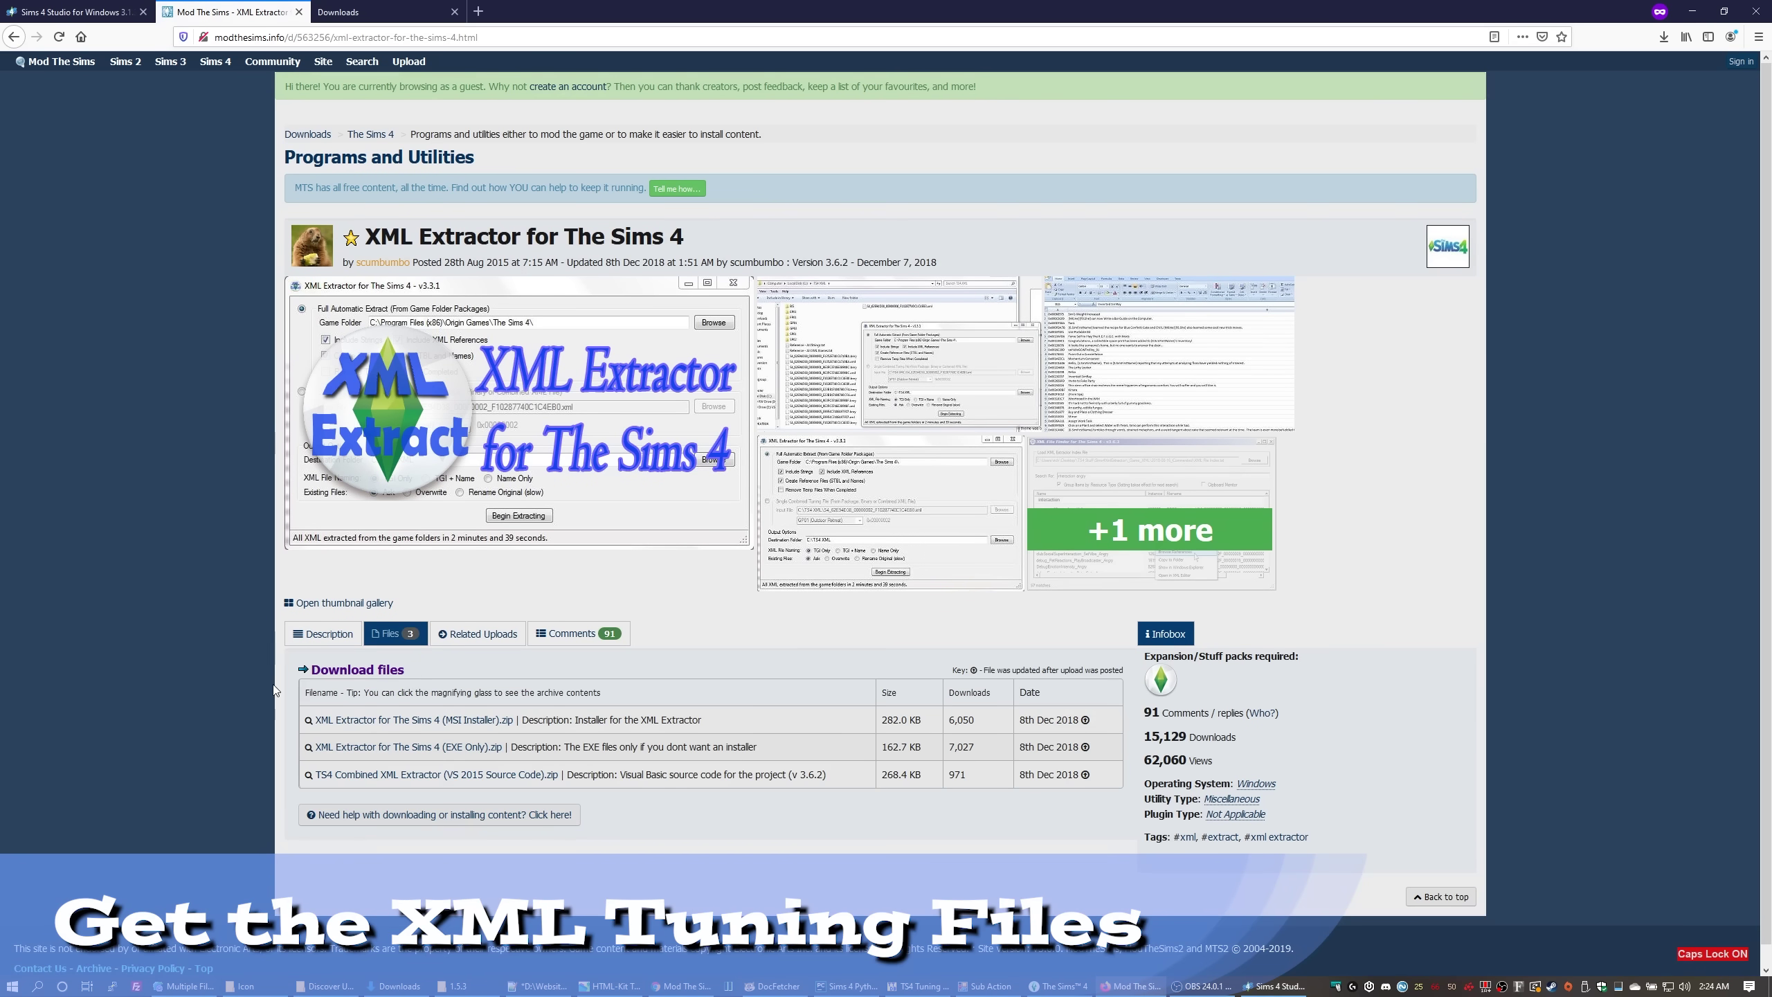
scroll(276, 687, "down", 1)
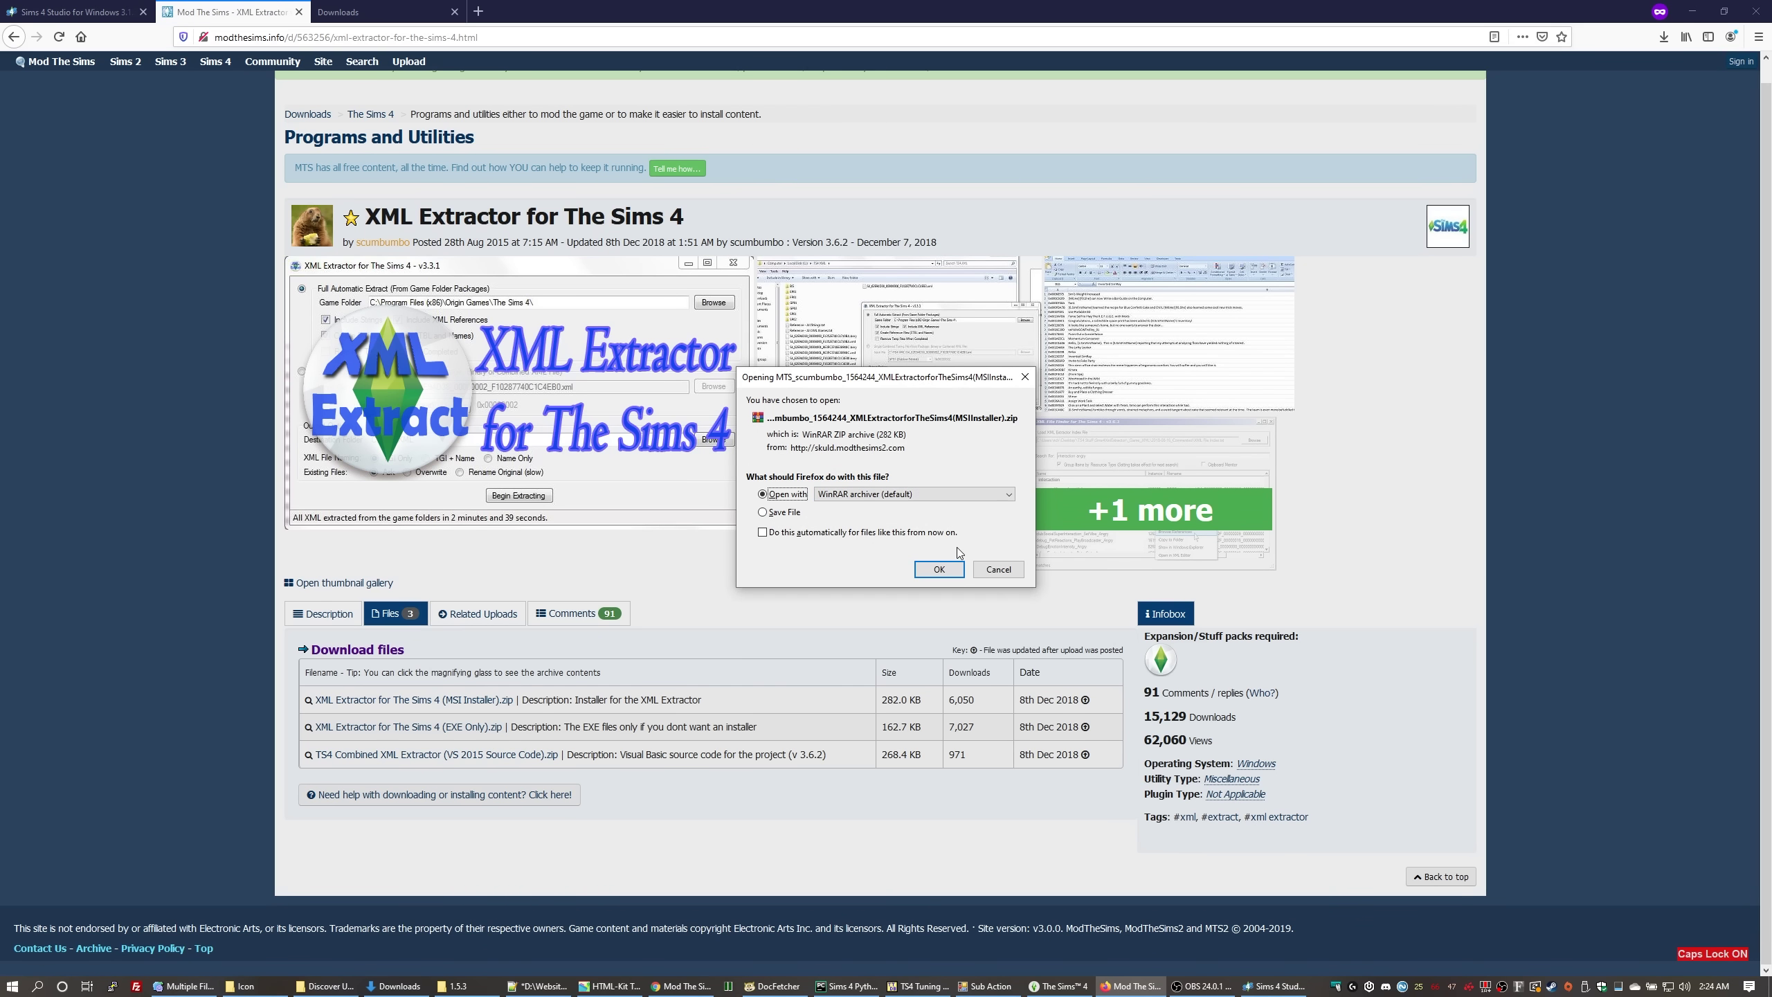
left_click(939, 569)
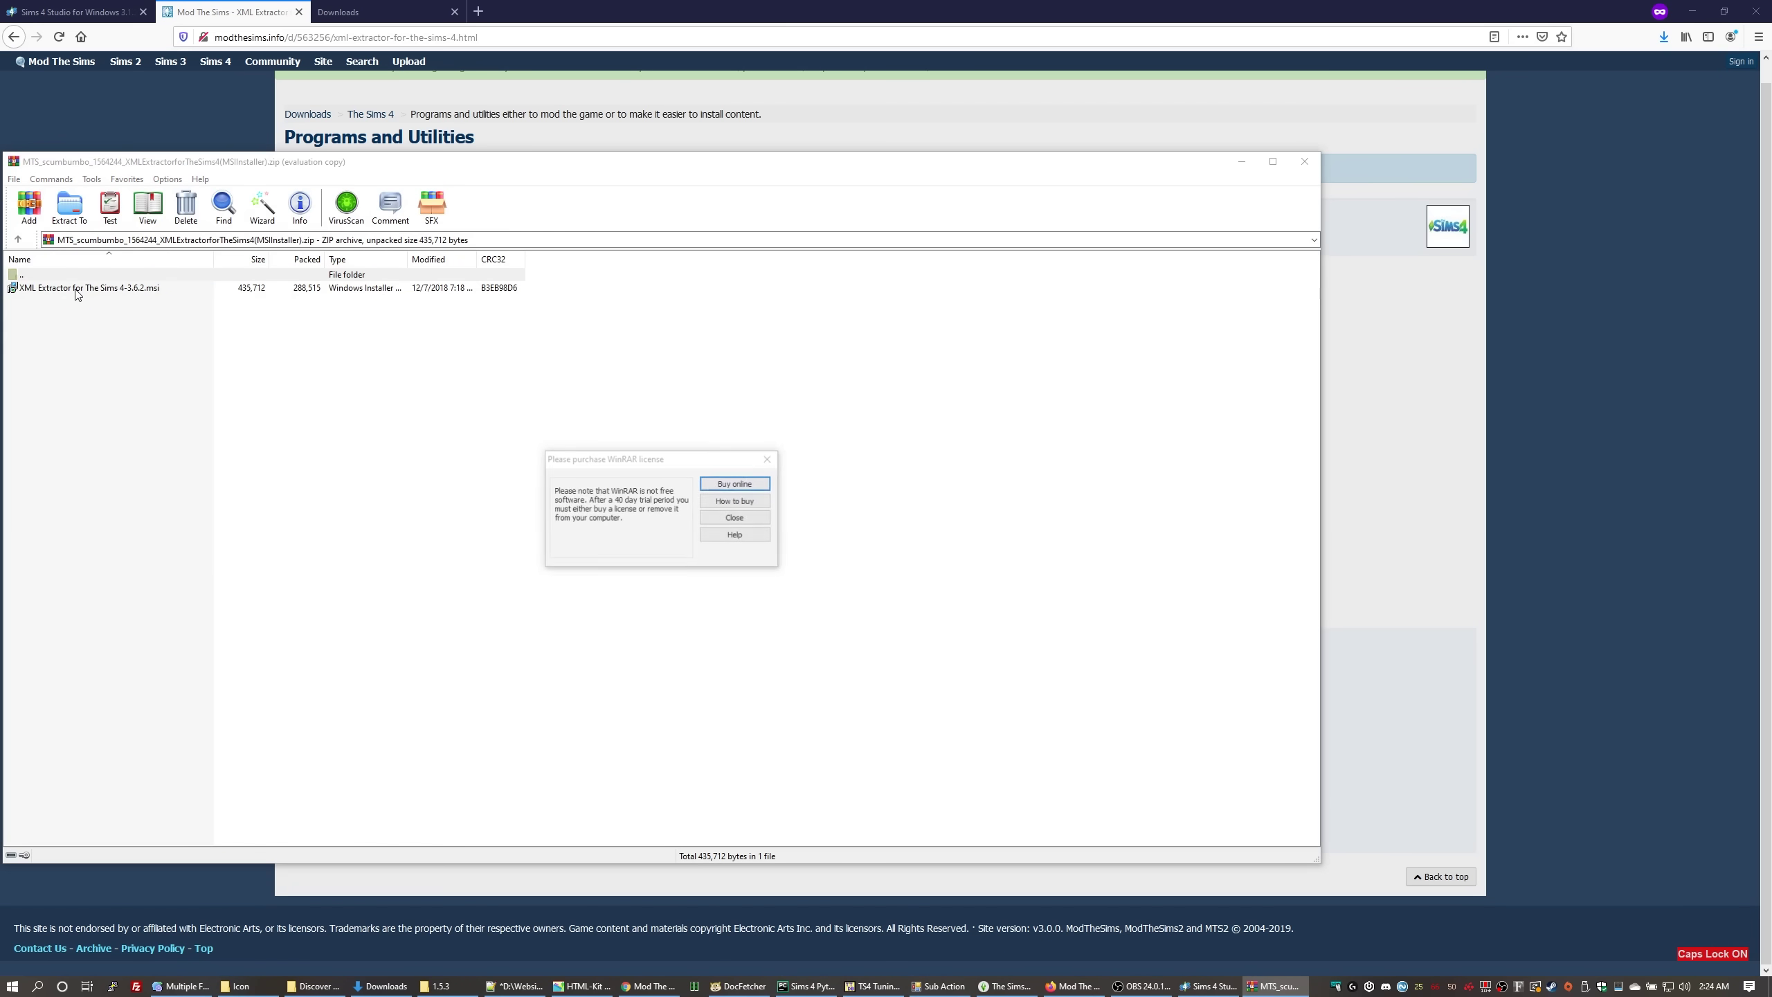
Dismiss the WinRAR license reminder, launch XML Extractor for The Sims 4-3.6.2.msi and proceed past the setup wizard's welcome page.
left_click(735, 518)
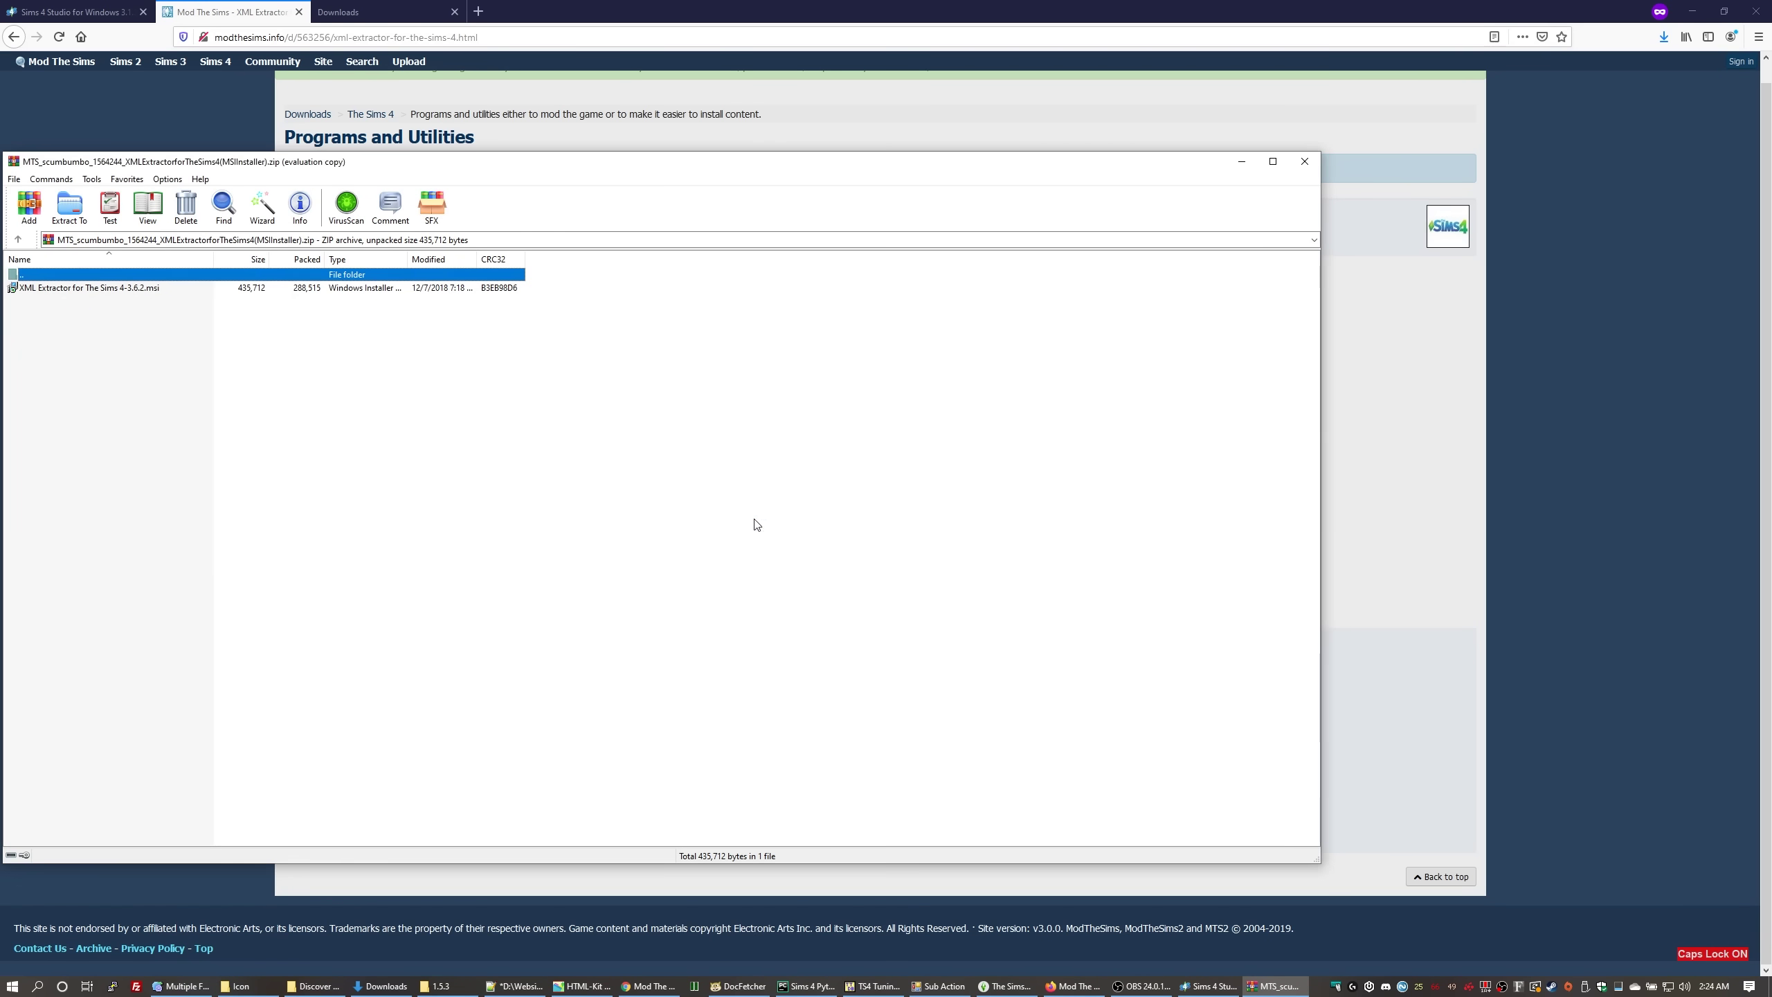
double_click(135, 287)
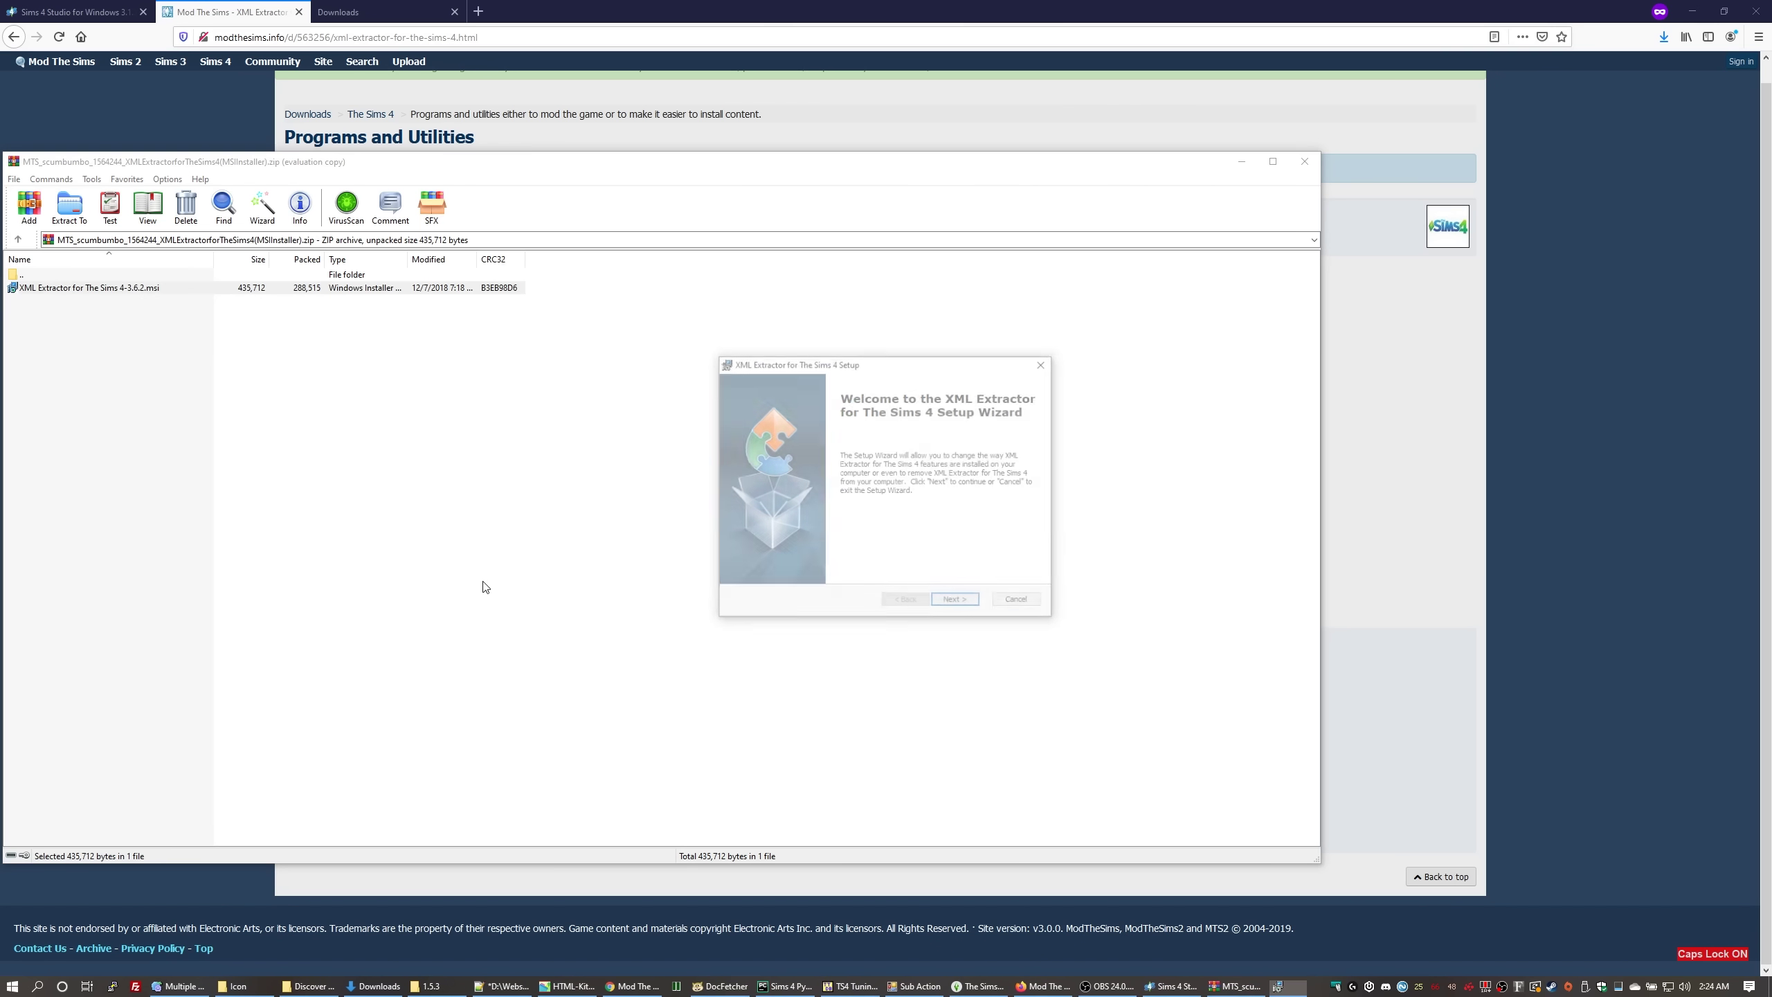
left_click(950, 605)
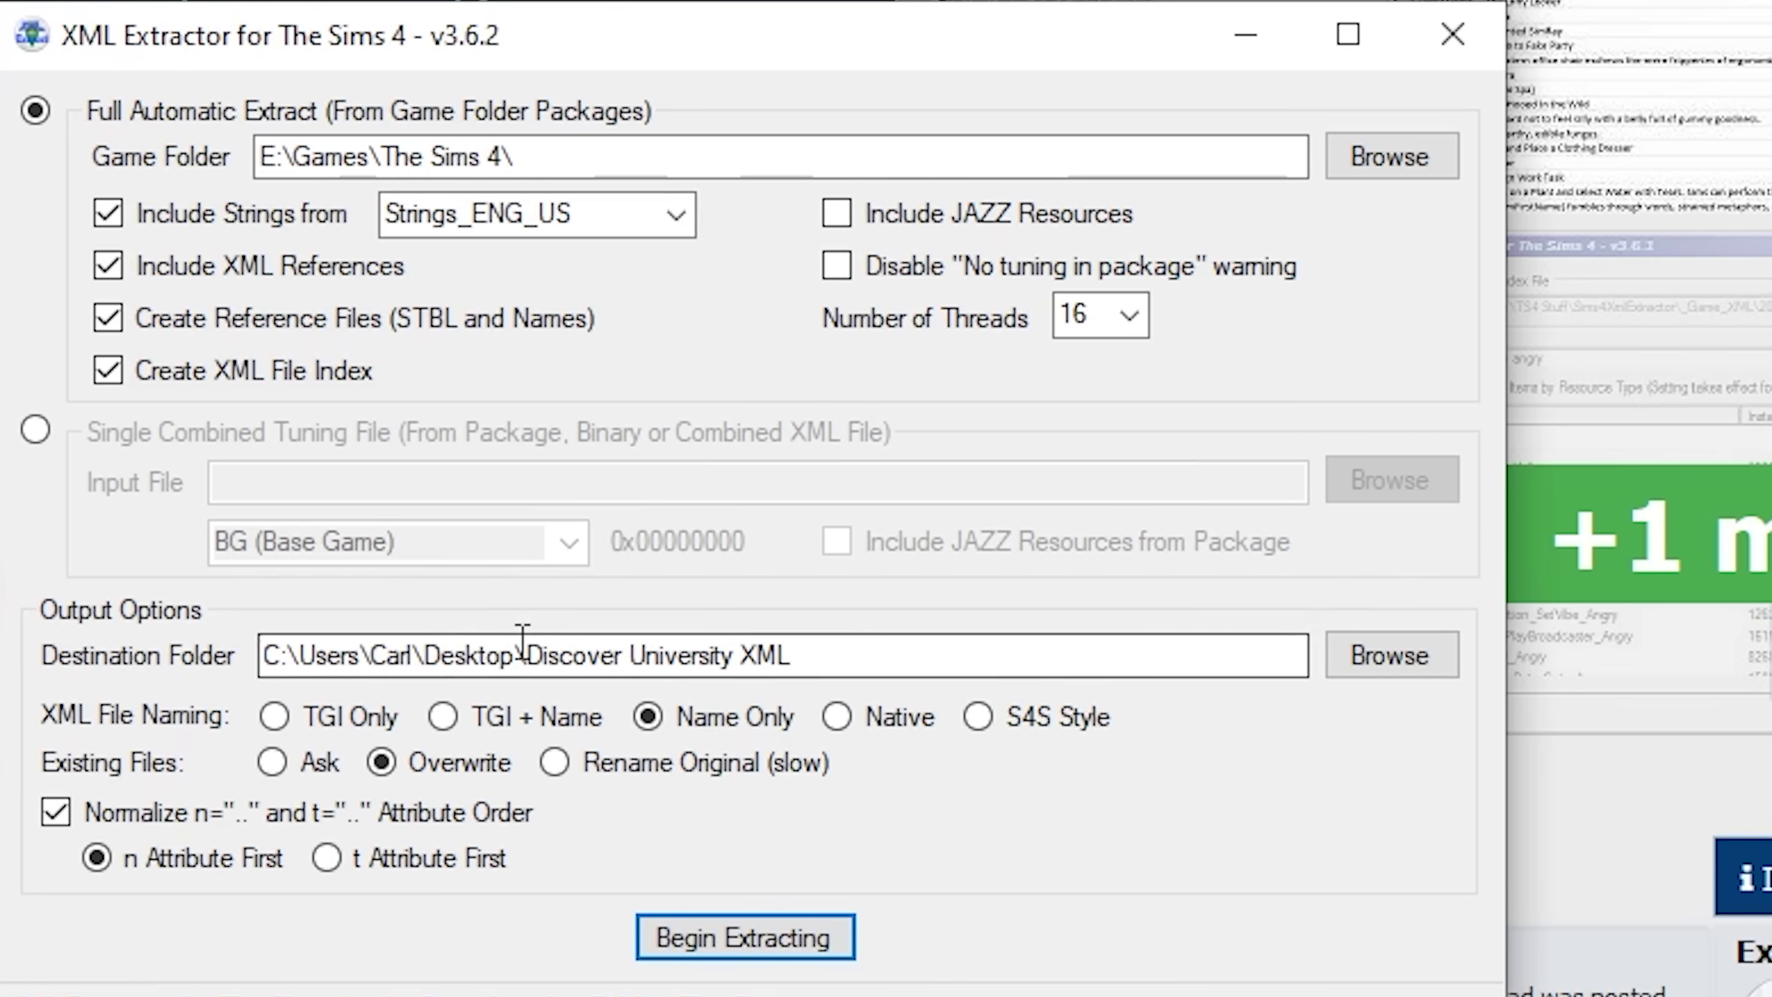
Create a desktop folder named dEMONSTRATION XML and select it as the XML Extractor's destination folder.
left_click_drag(527, 641, 675, 636)
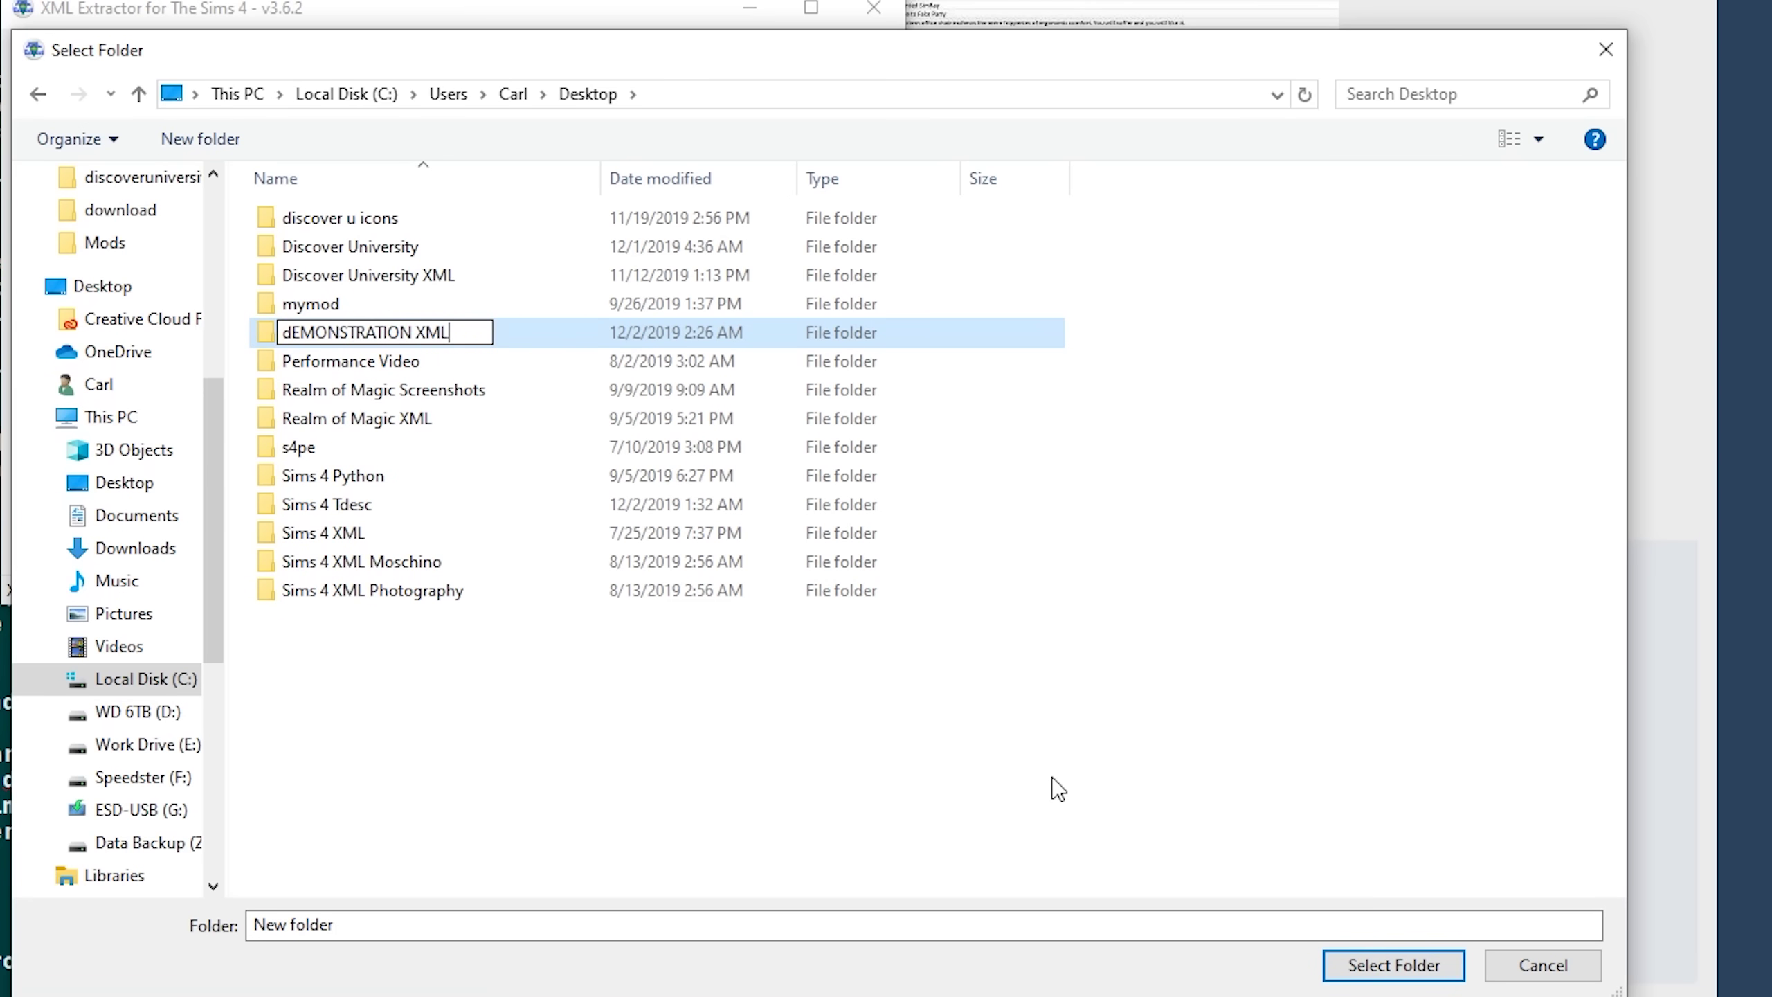
key("Return")
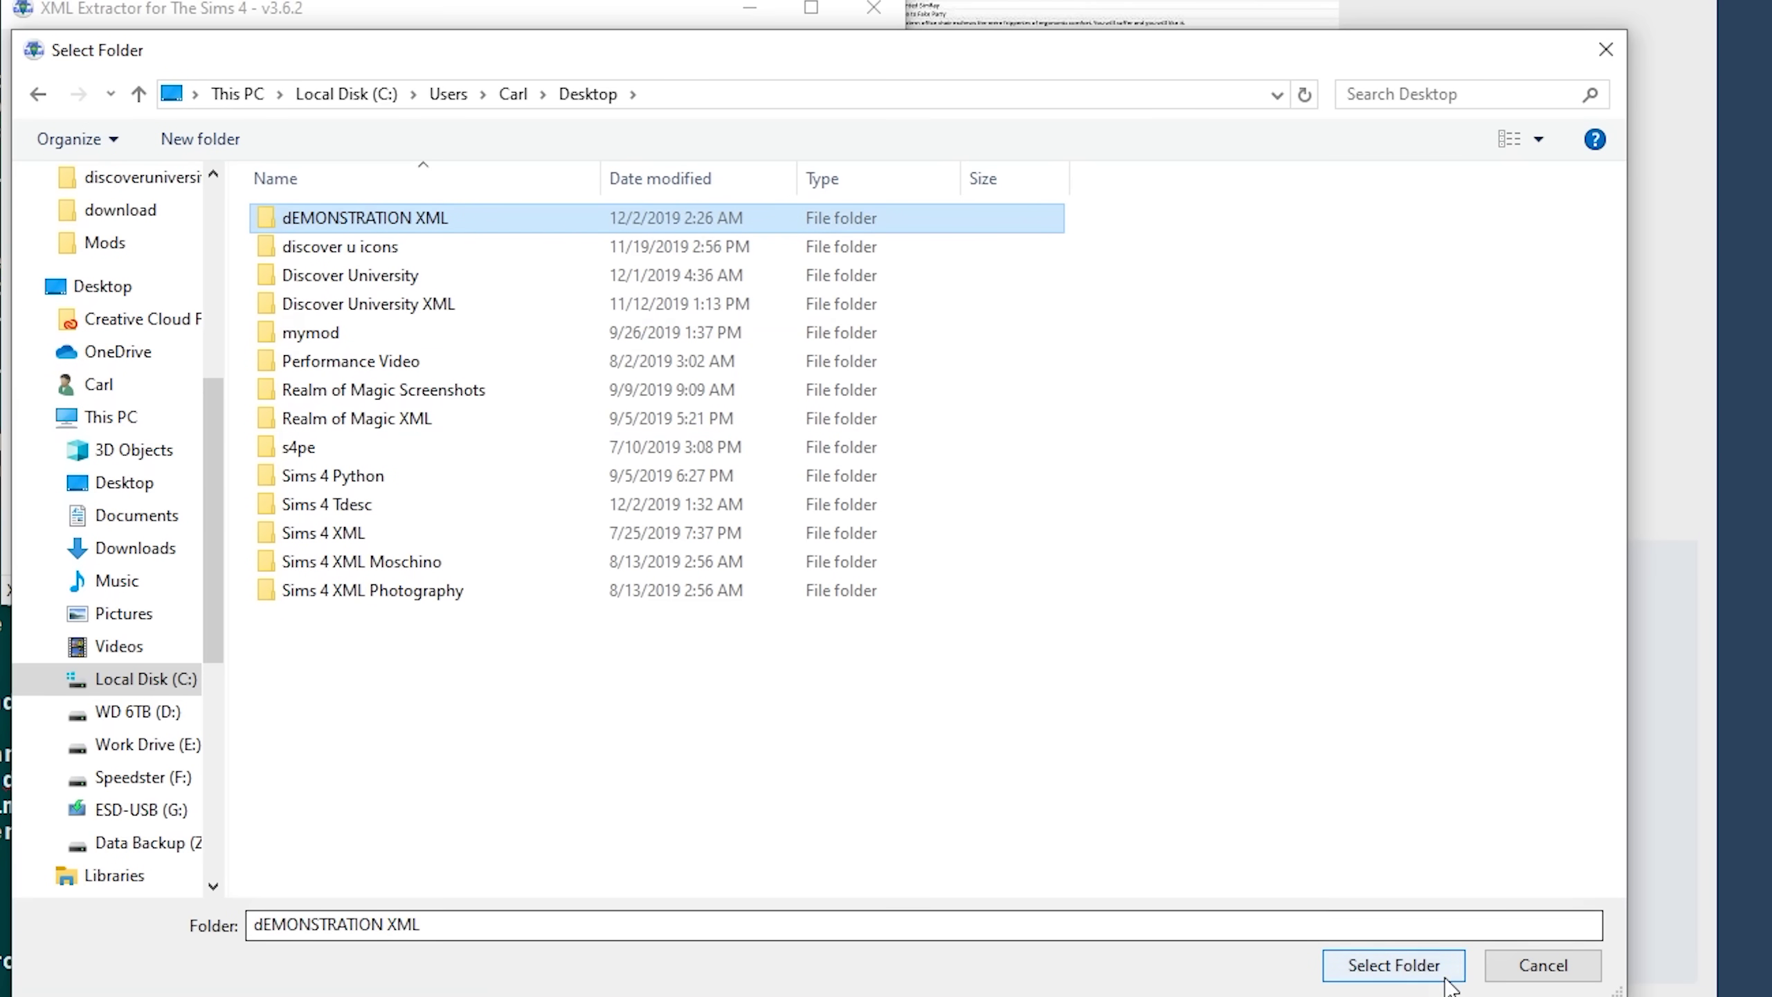
left_click(1408, 963)
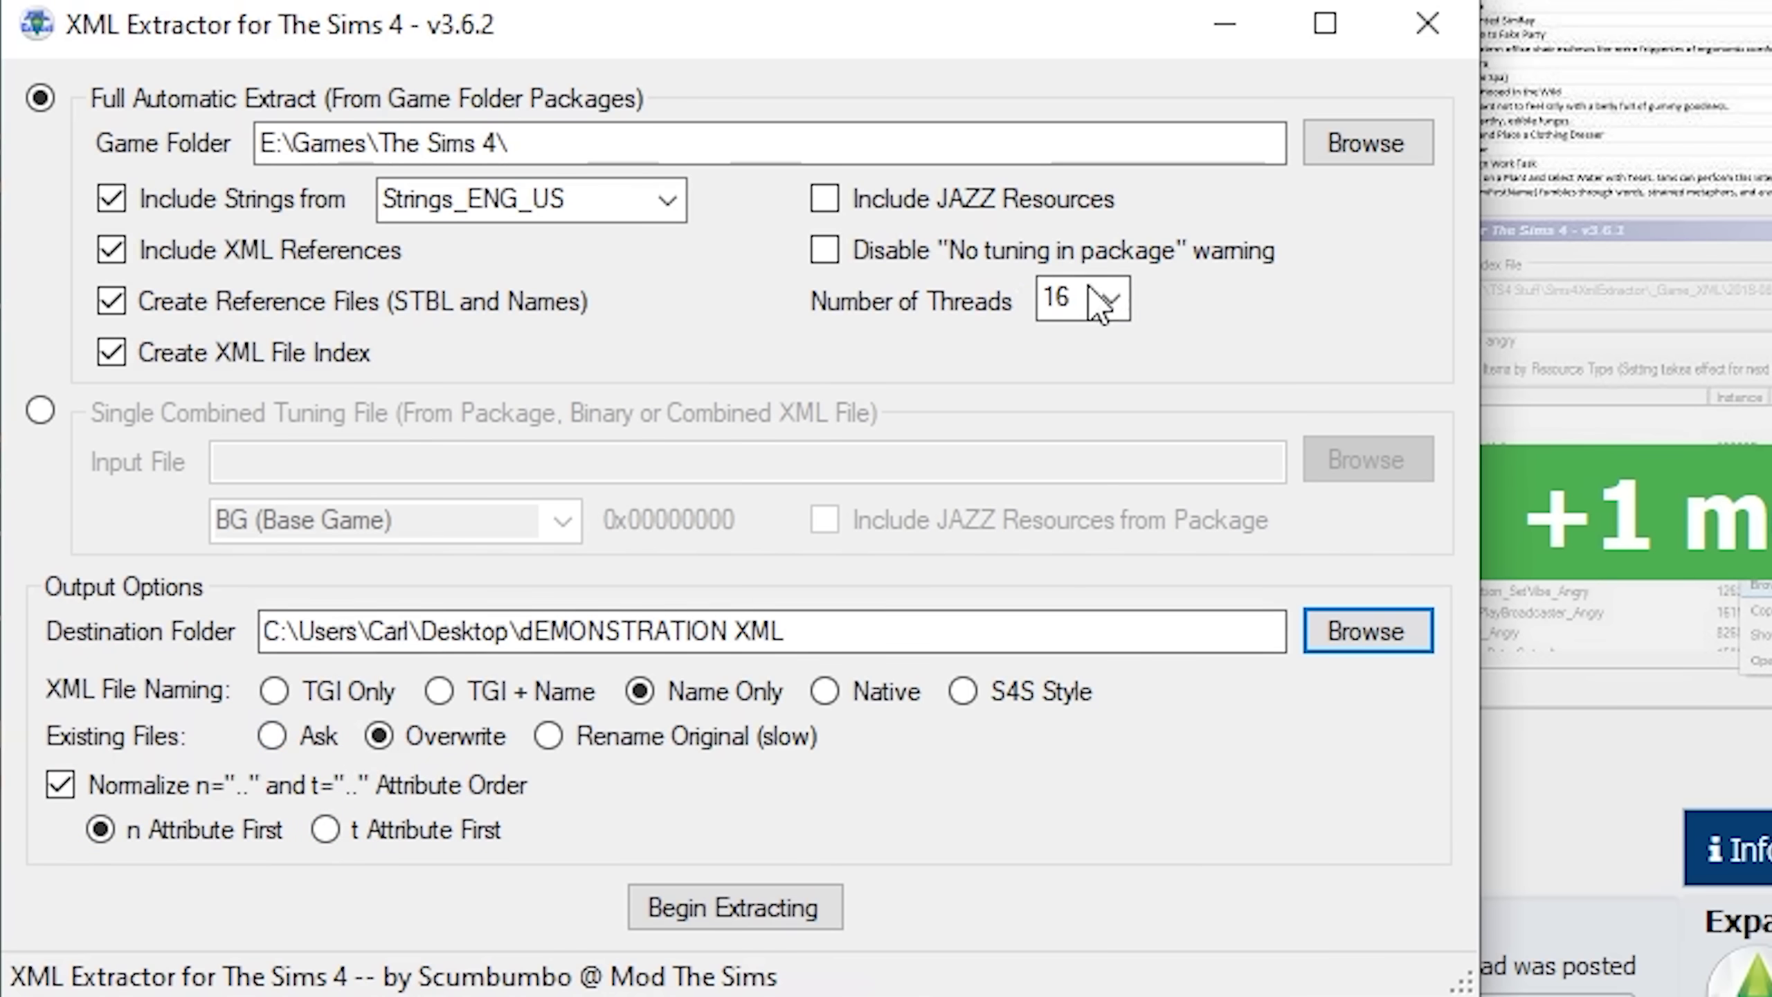
Set the number of threads to 16 and begin extracting the game's XML tuning files.
left_click(1110, 300)
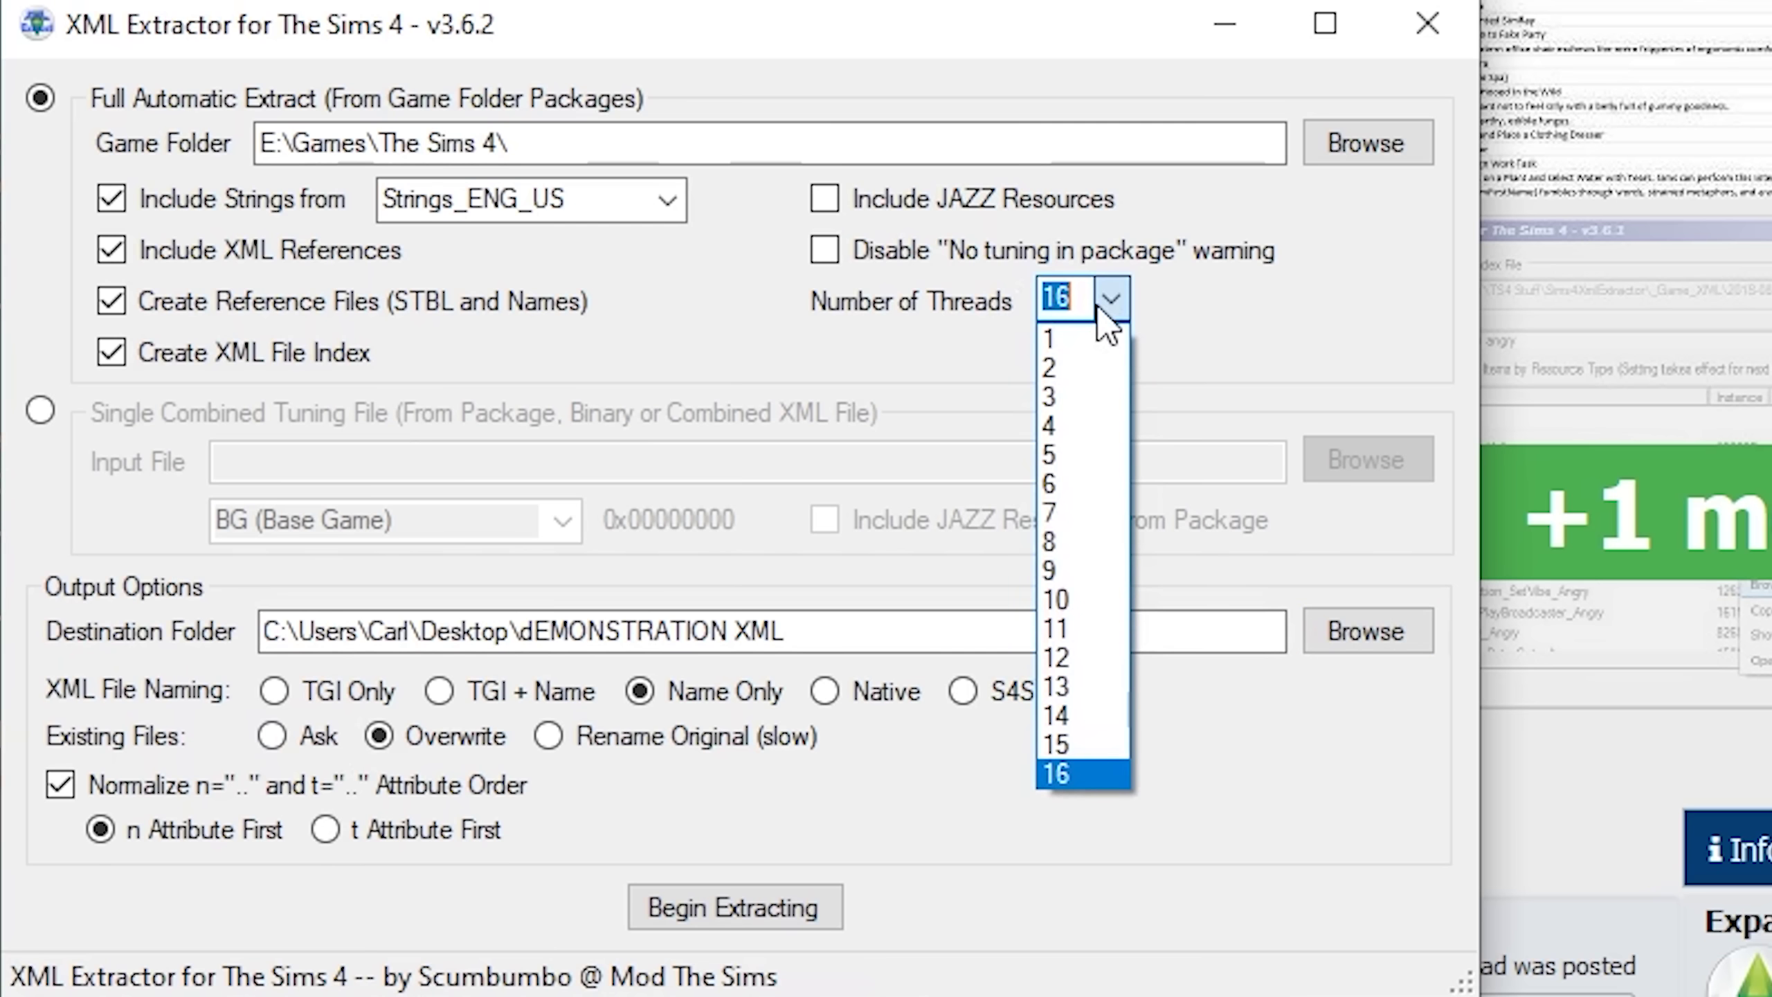
left_click(1121, 781)
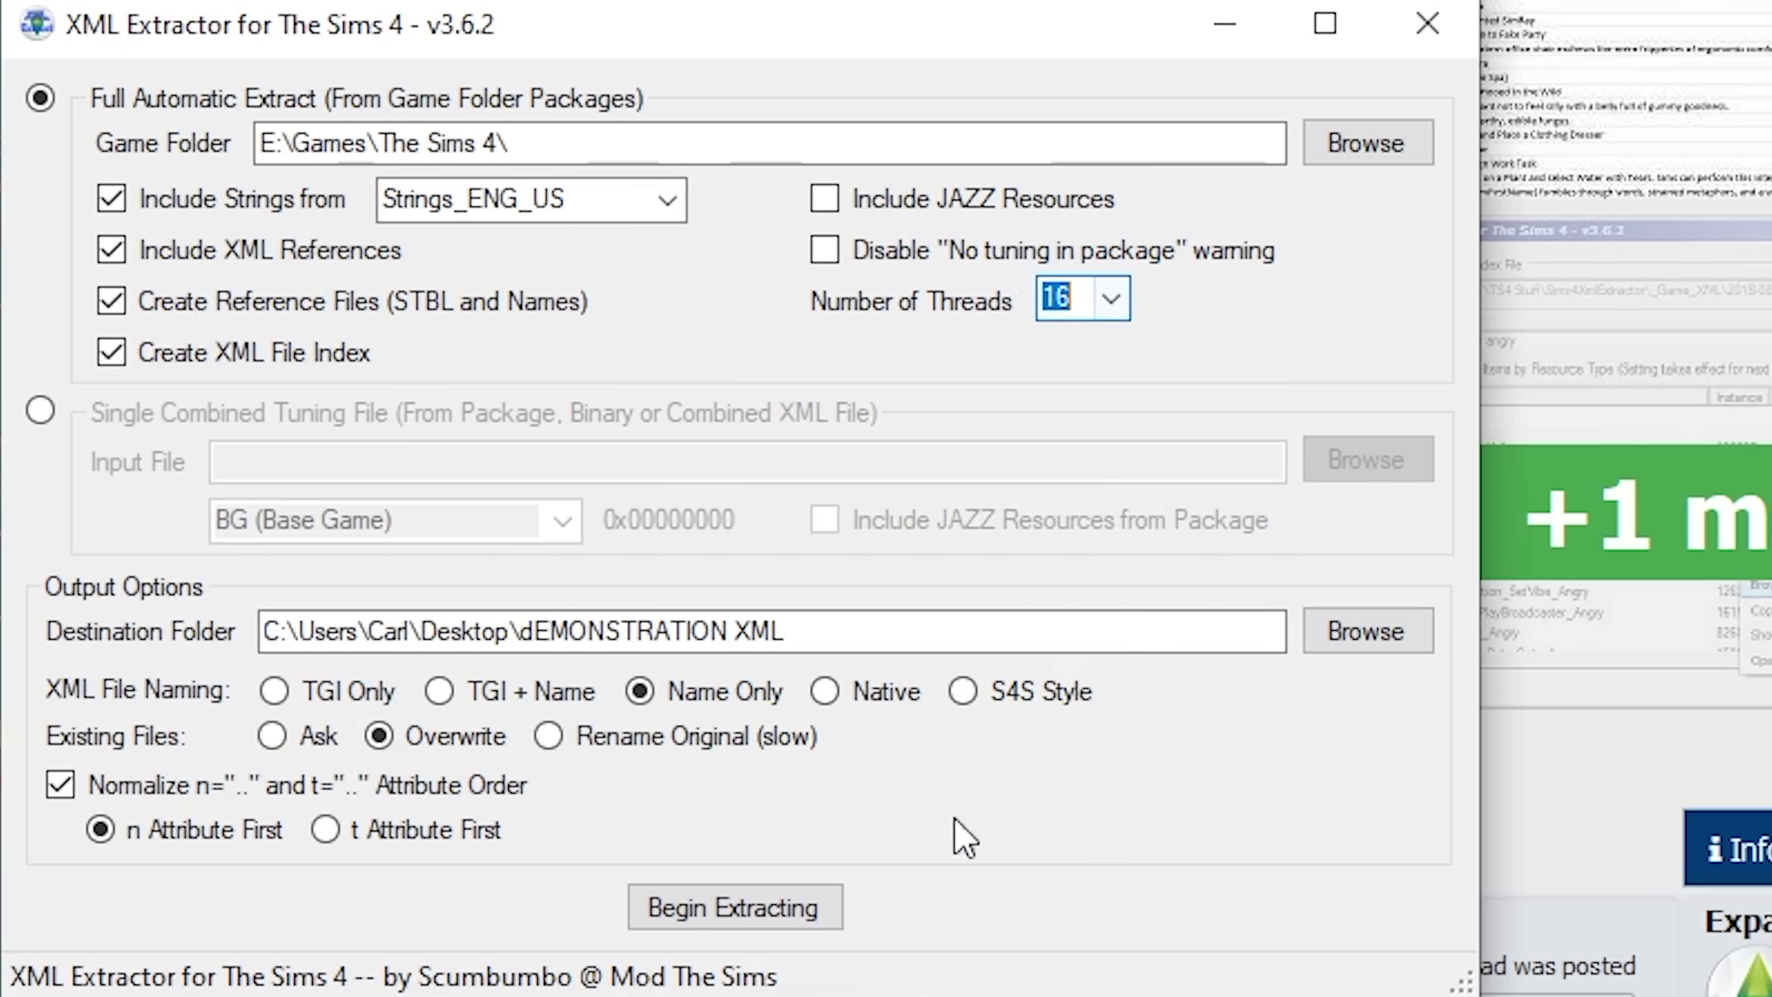
left_click(753, 903)
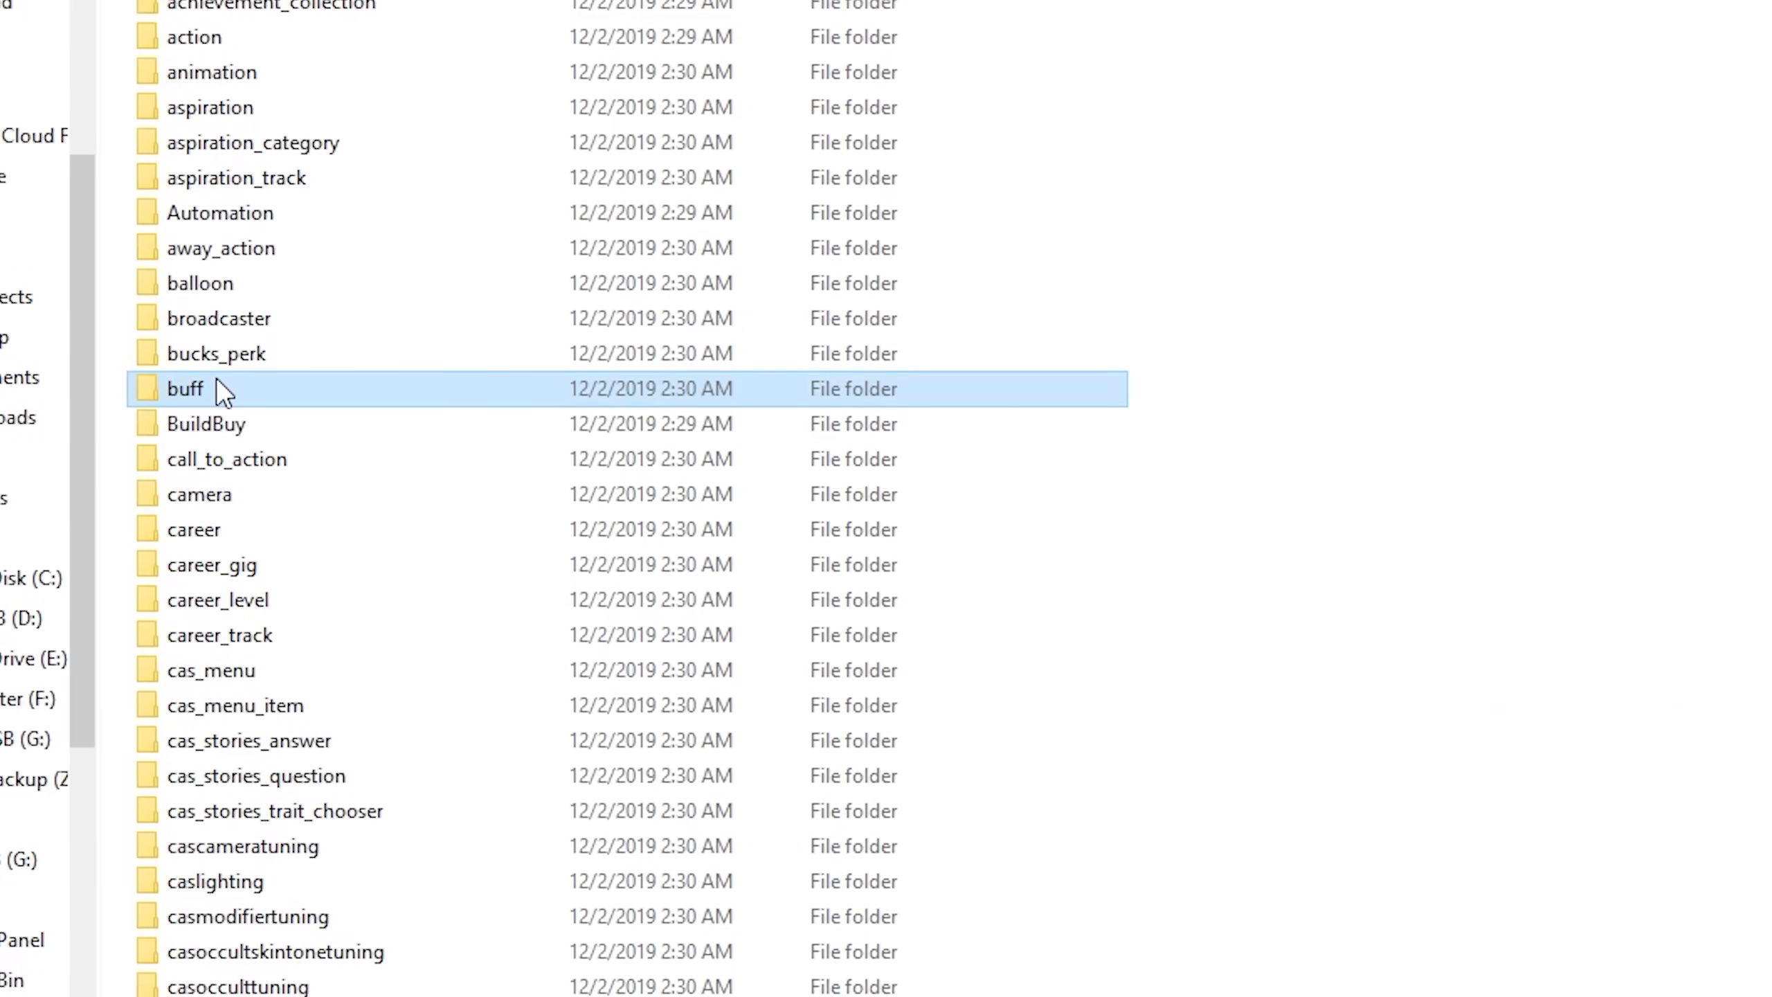
Open the extracted buff folder and look through its XML tuning files.
double_click(216, 380)
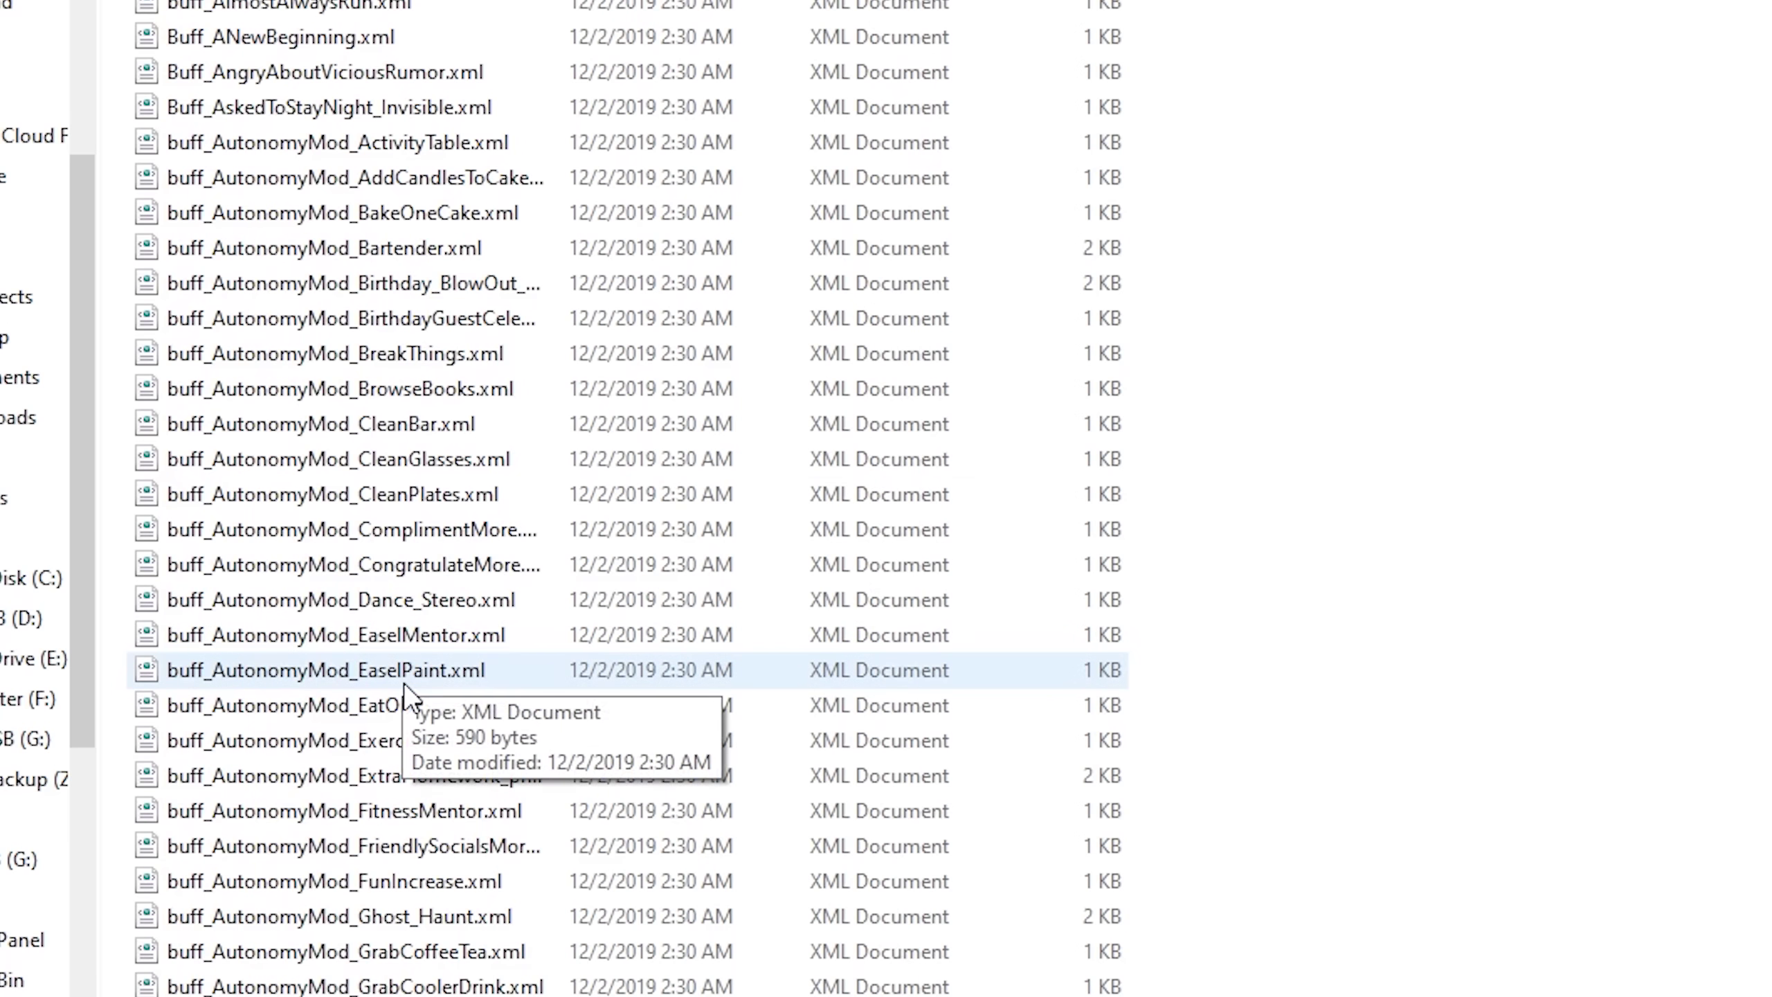
scroll(377, 34, "down", 12)
scroll(324, 32, "down", 13)
Open the buff files with S4-prefixed names and fit the name column so the full file names can be examined.
key("alt+Up")
double_click(268, 436)
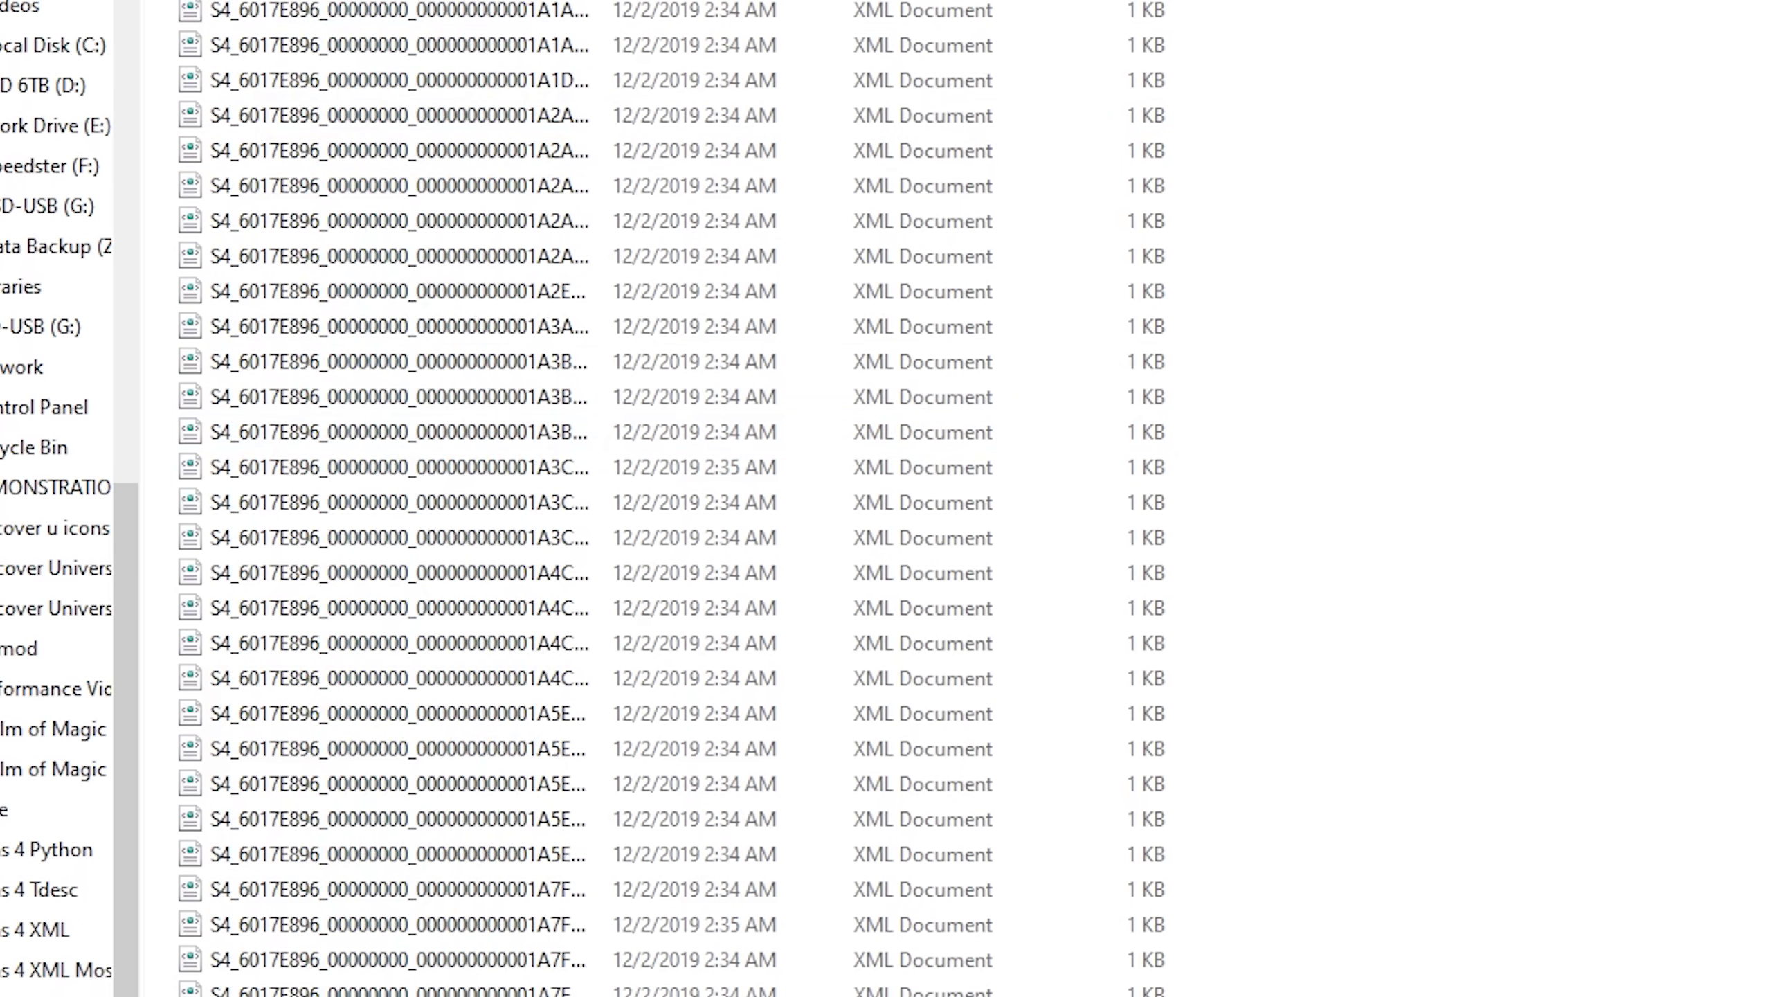
key("ctrl+KP_Add")
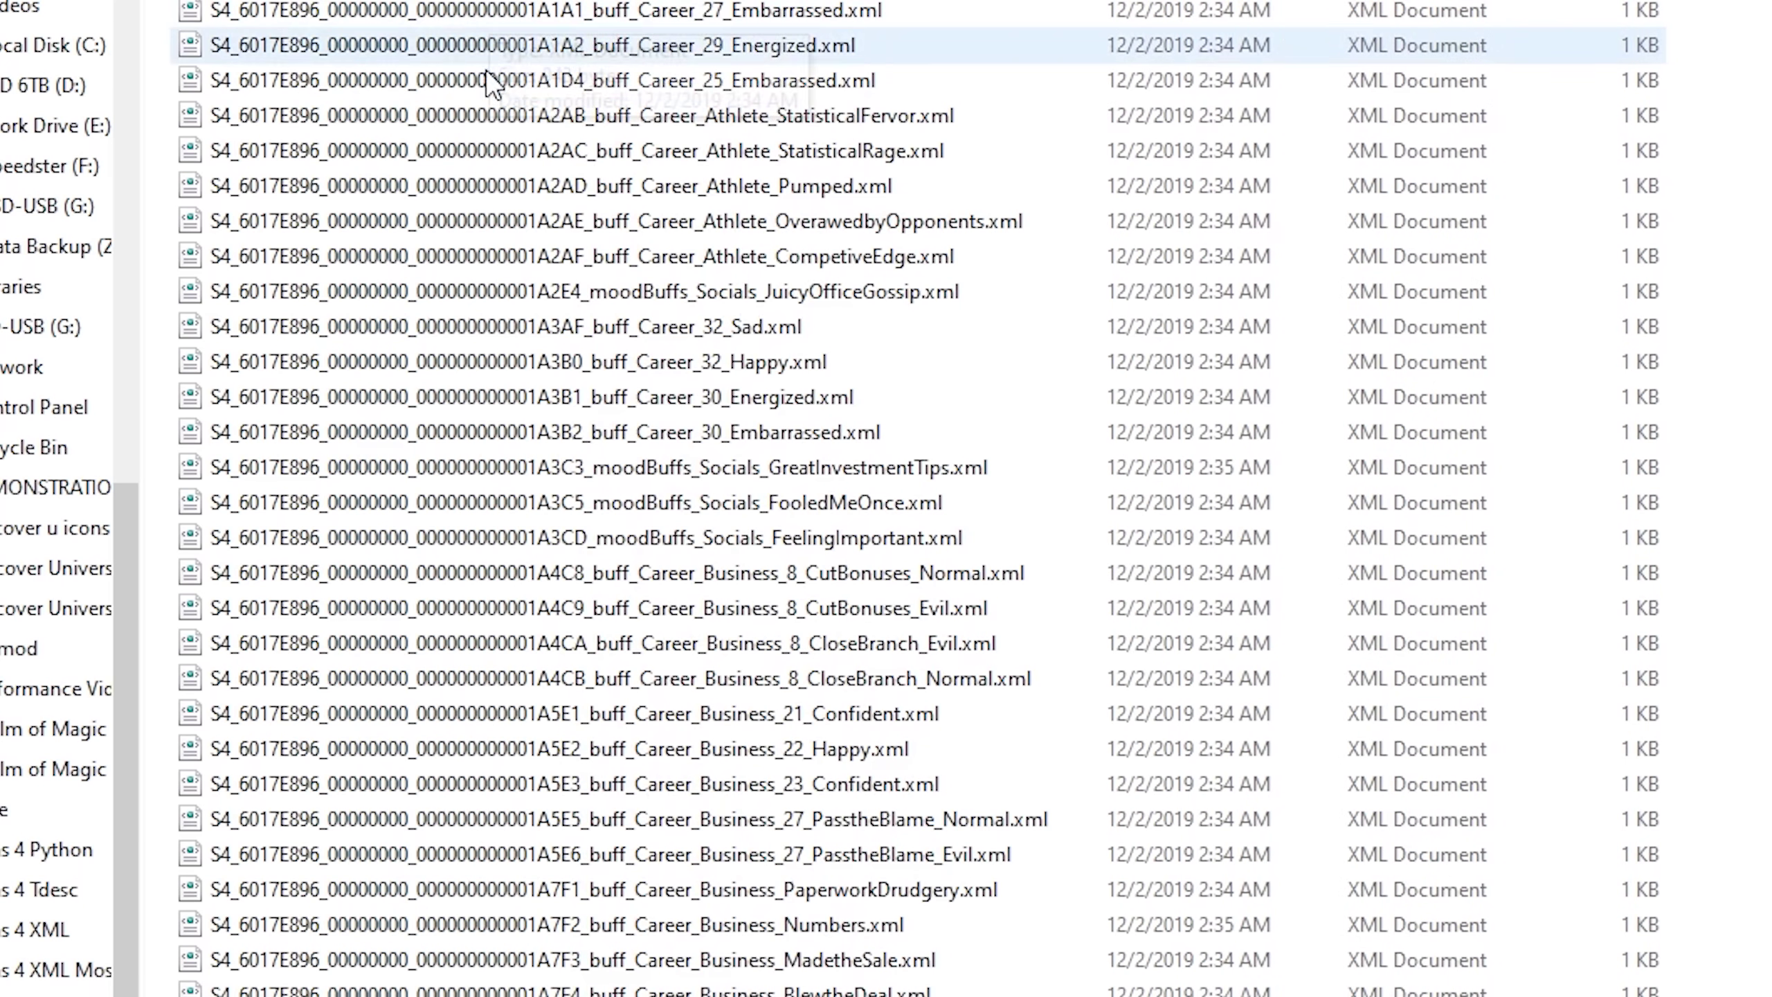
scroll(520, 338, "down", 10)
scroll(521, 337, "down", 20)
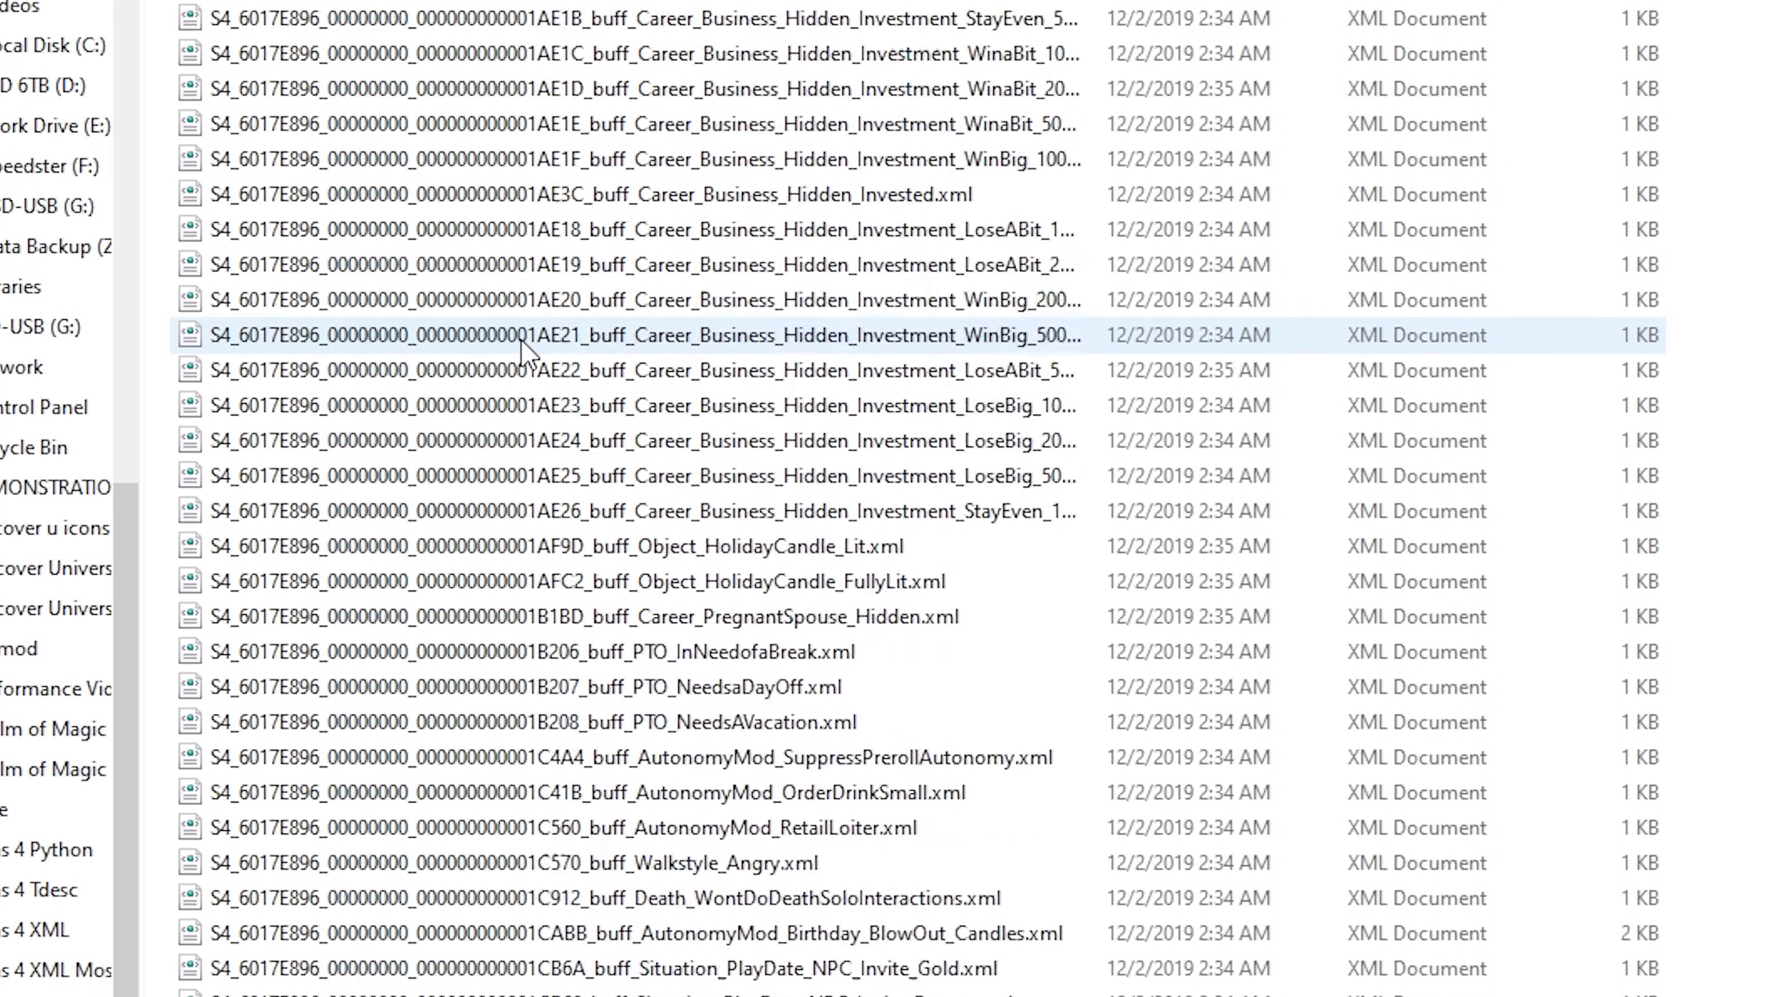
scroll(537, 329, "down", 10)
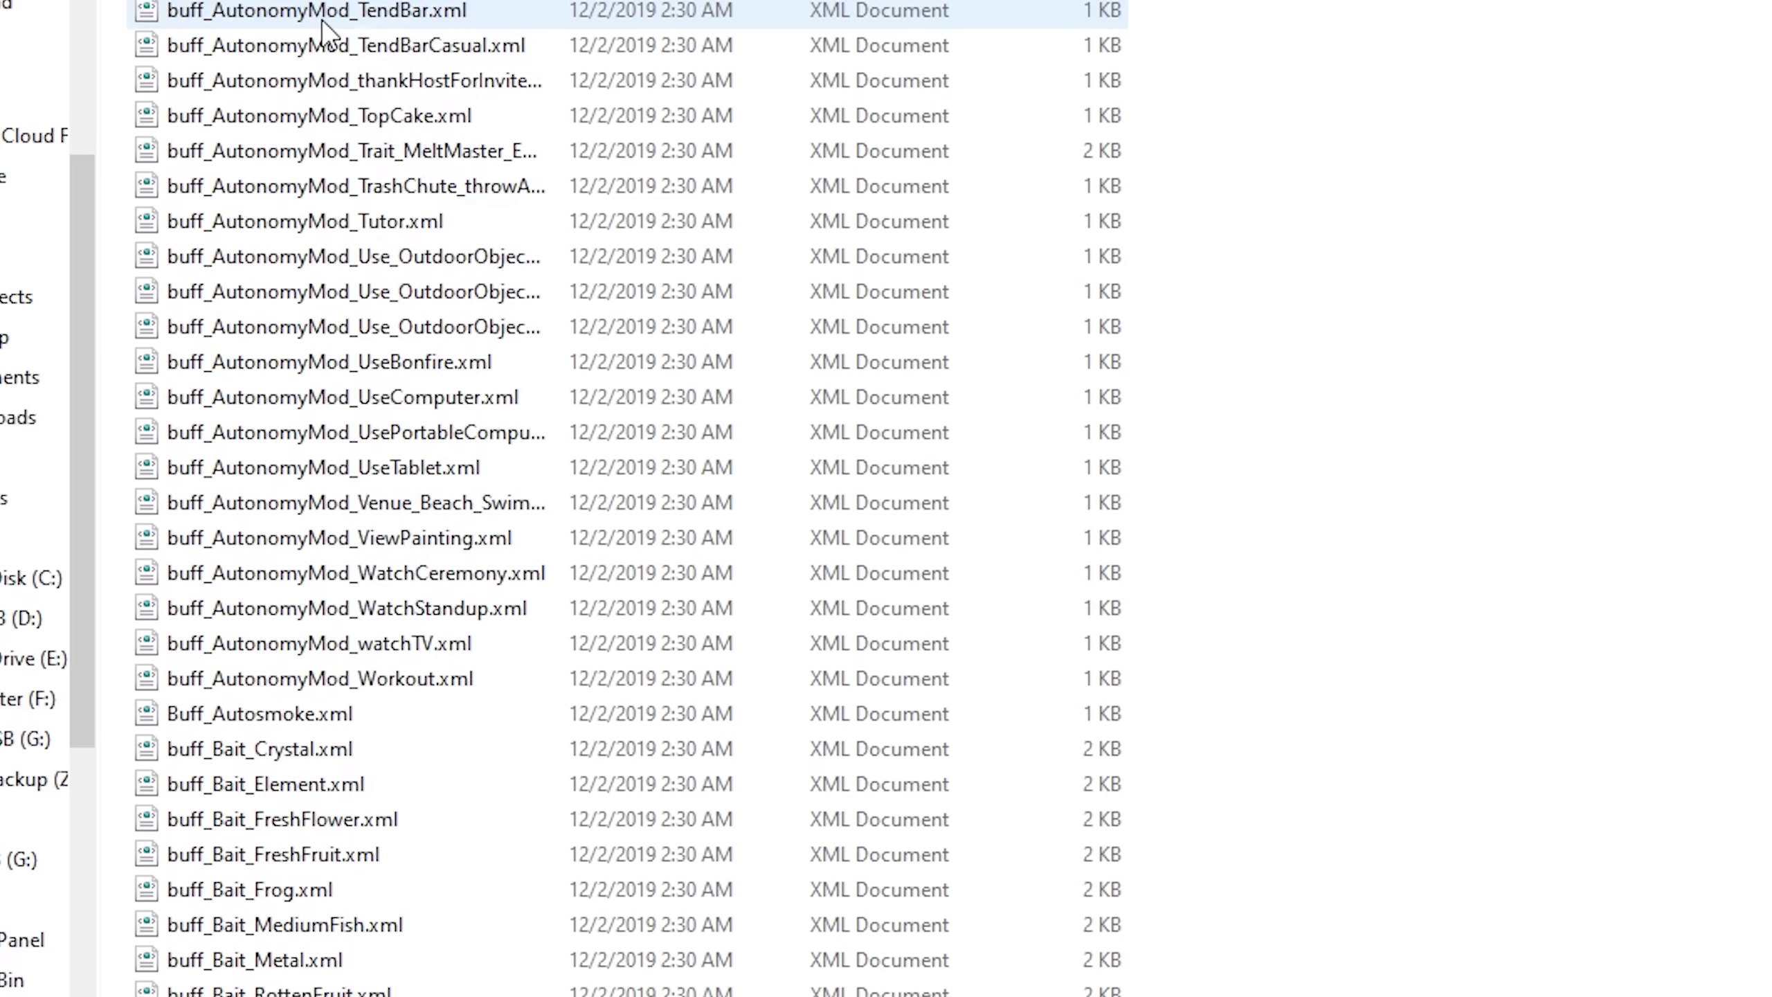
Browse the name-only buff files through the career buffs for comparison with the S4-prefixed naming.
scroll(323, 21, "down", 10)
scroll(323, 21, "down", 20)
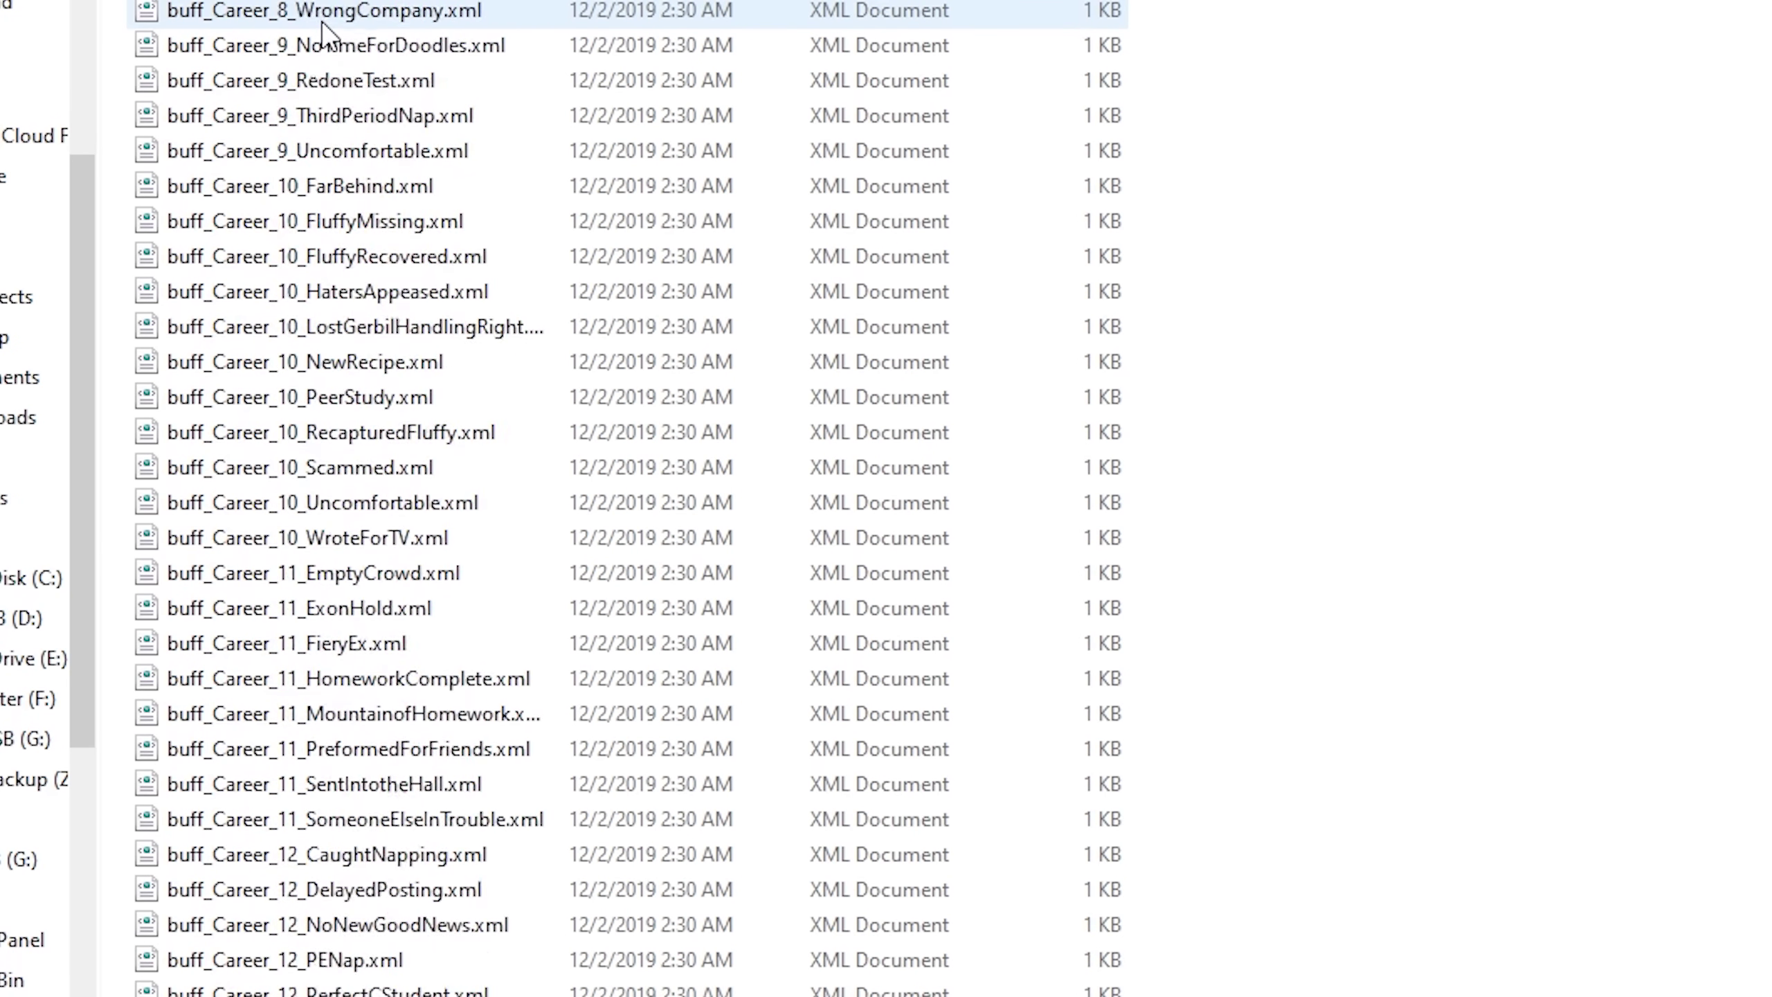
scroll(323, 21, "down", 20)
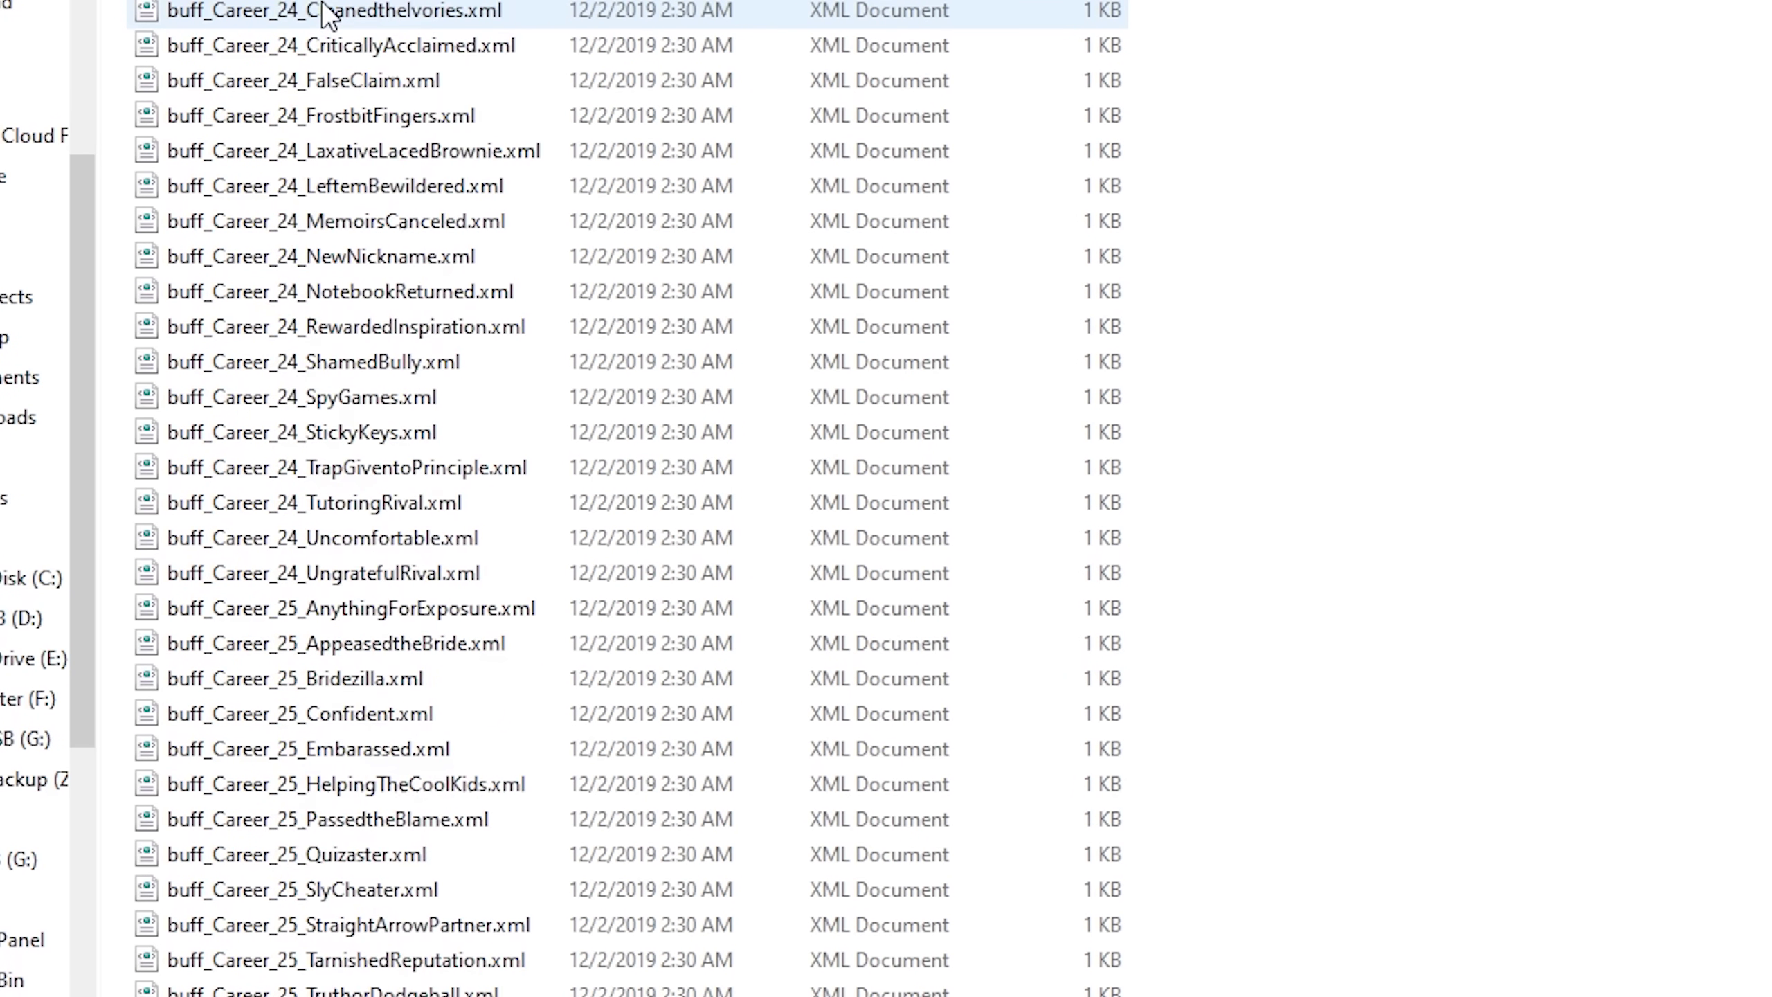
scroll(326, 14, "down", 20)
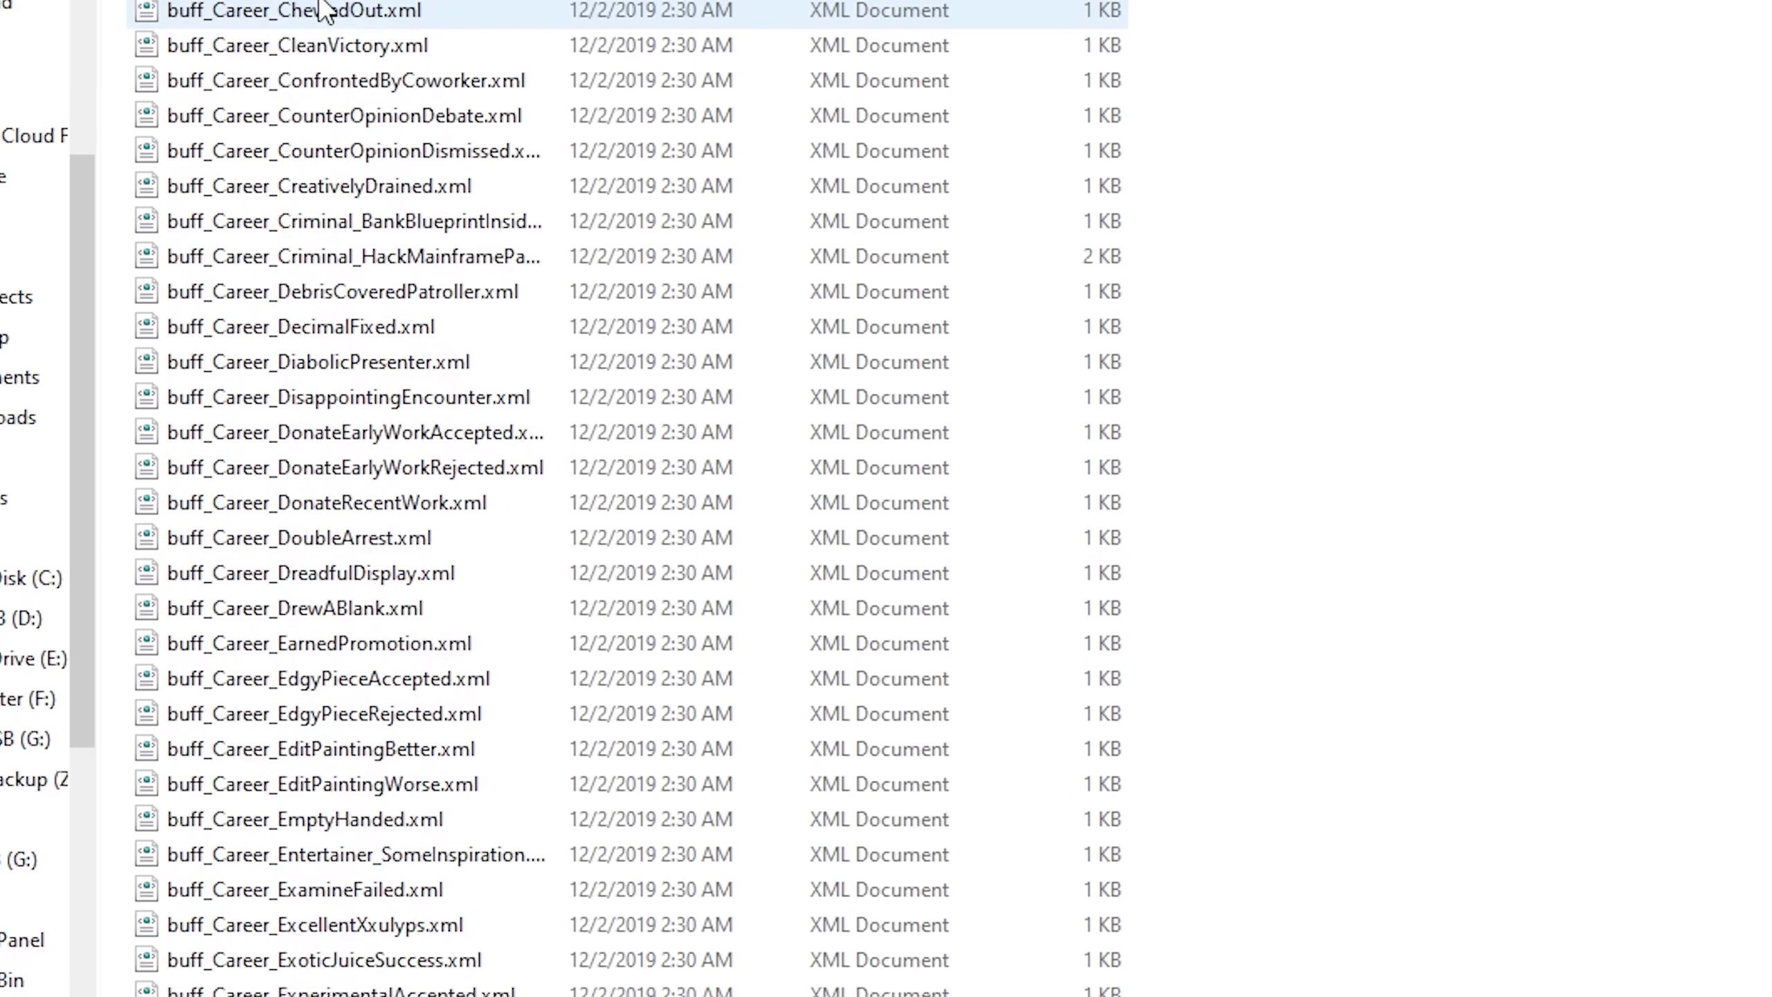
Finish browsing the career buff files, and look through the animation files in the BG folder of Discover University XML.
scroll(326, 13, "down", 20)
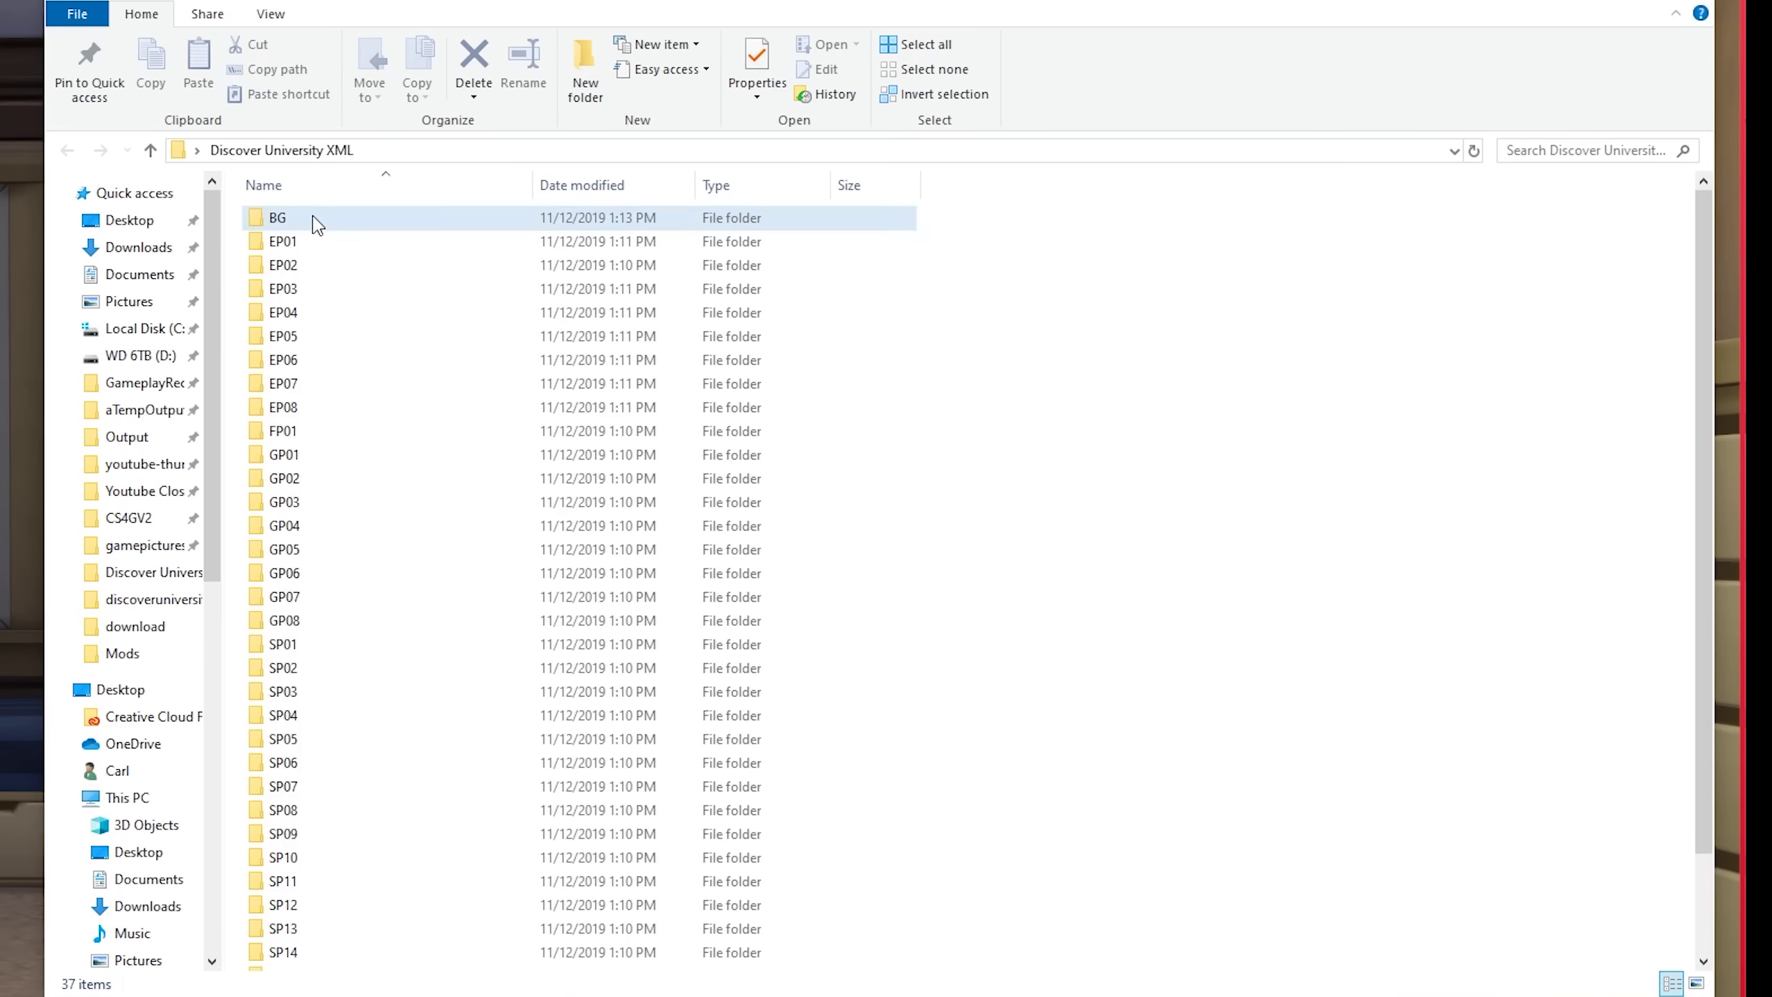
double_click(318, 225)
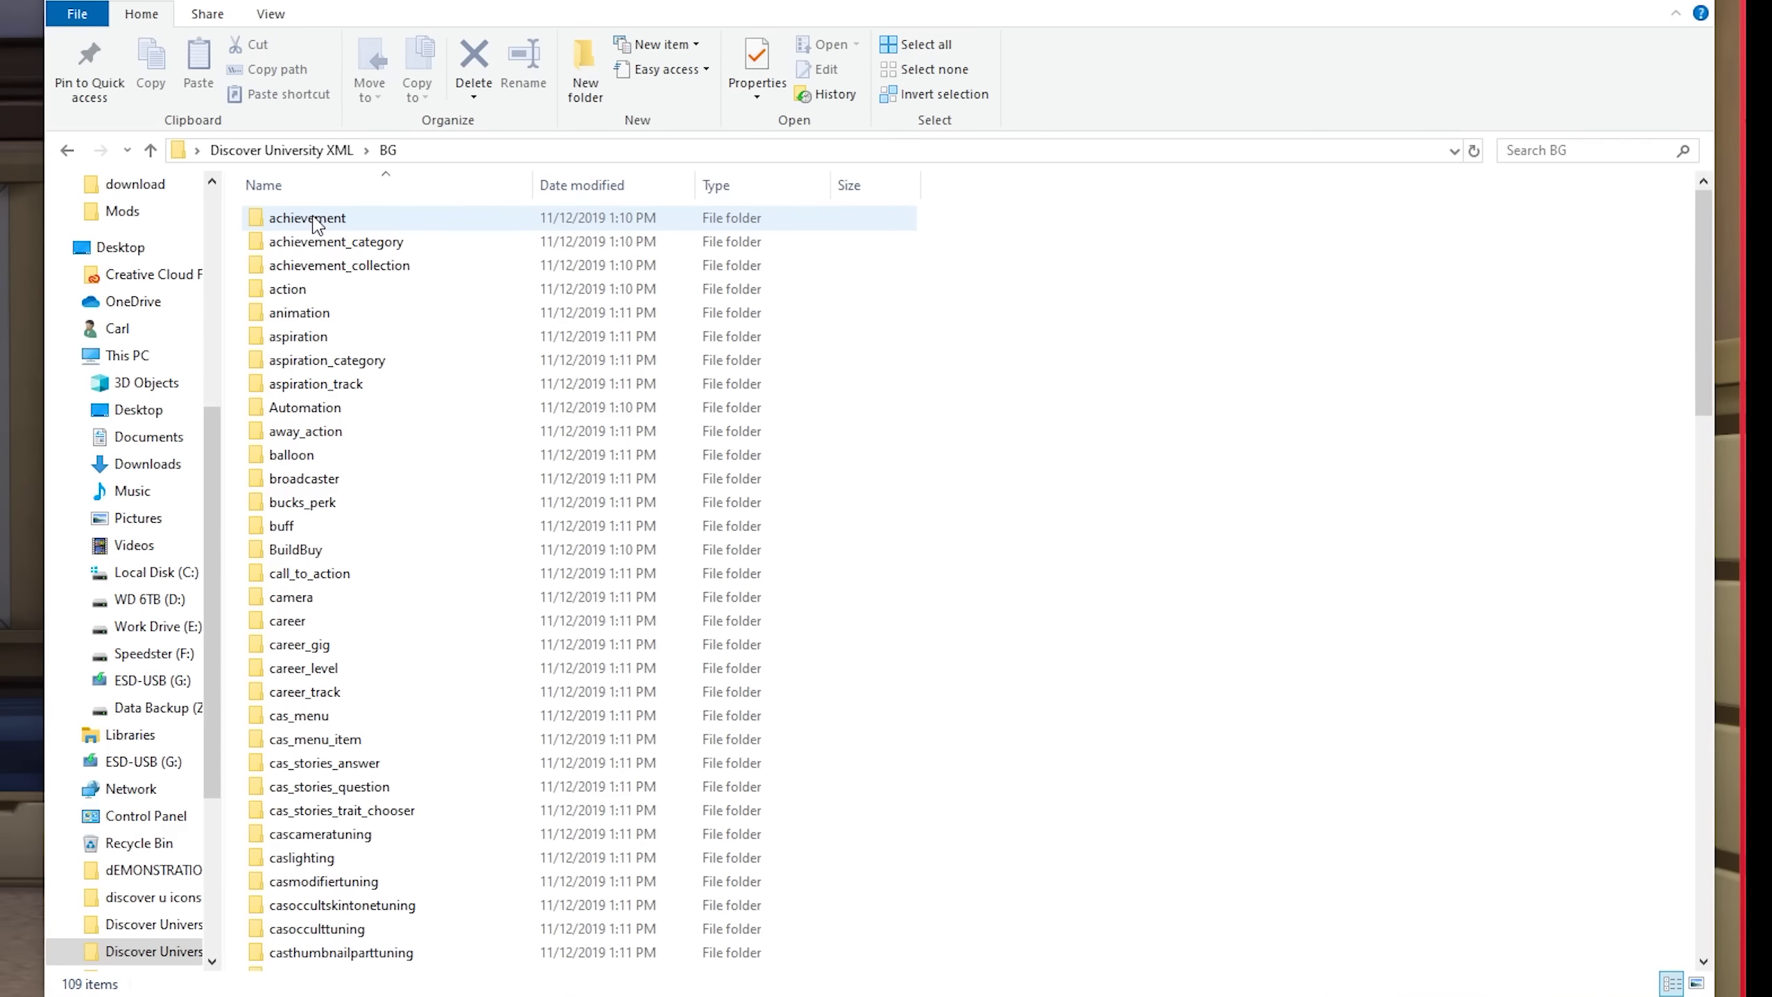
double_click(306, 313)
scroll(335, 314, "down", 20)
scroll(325, 307, "down", 10)
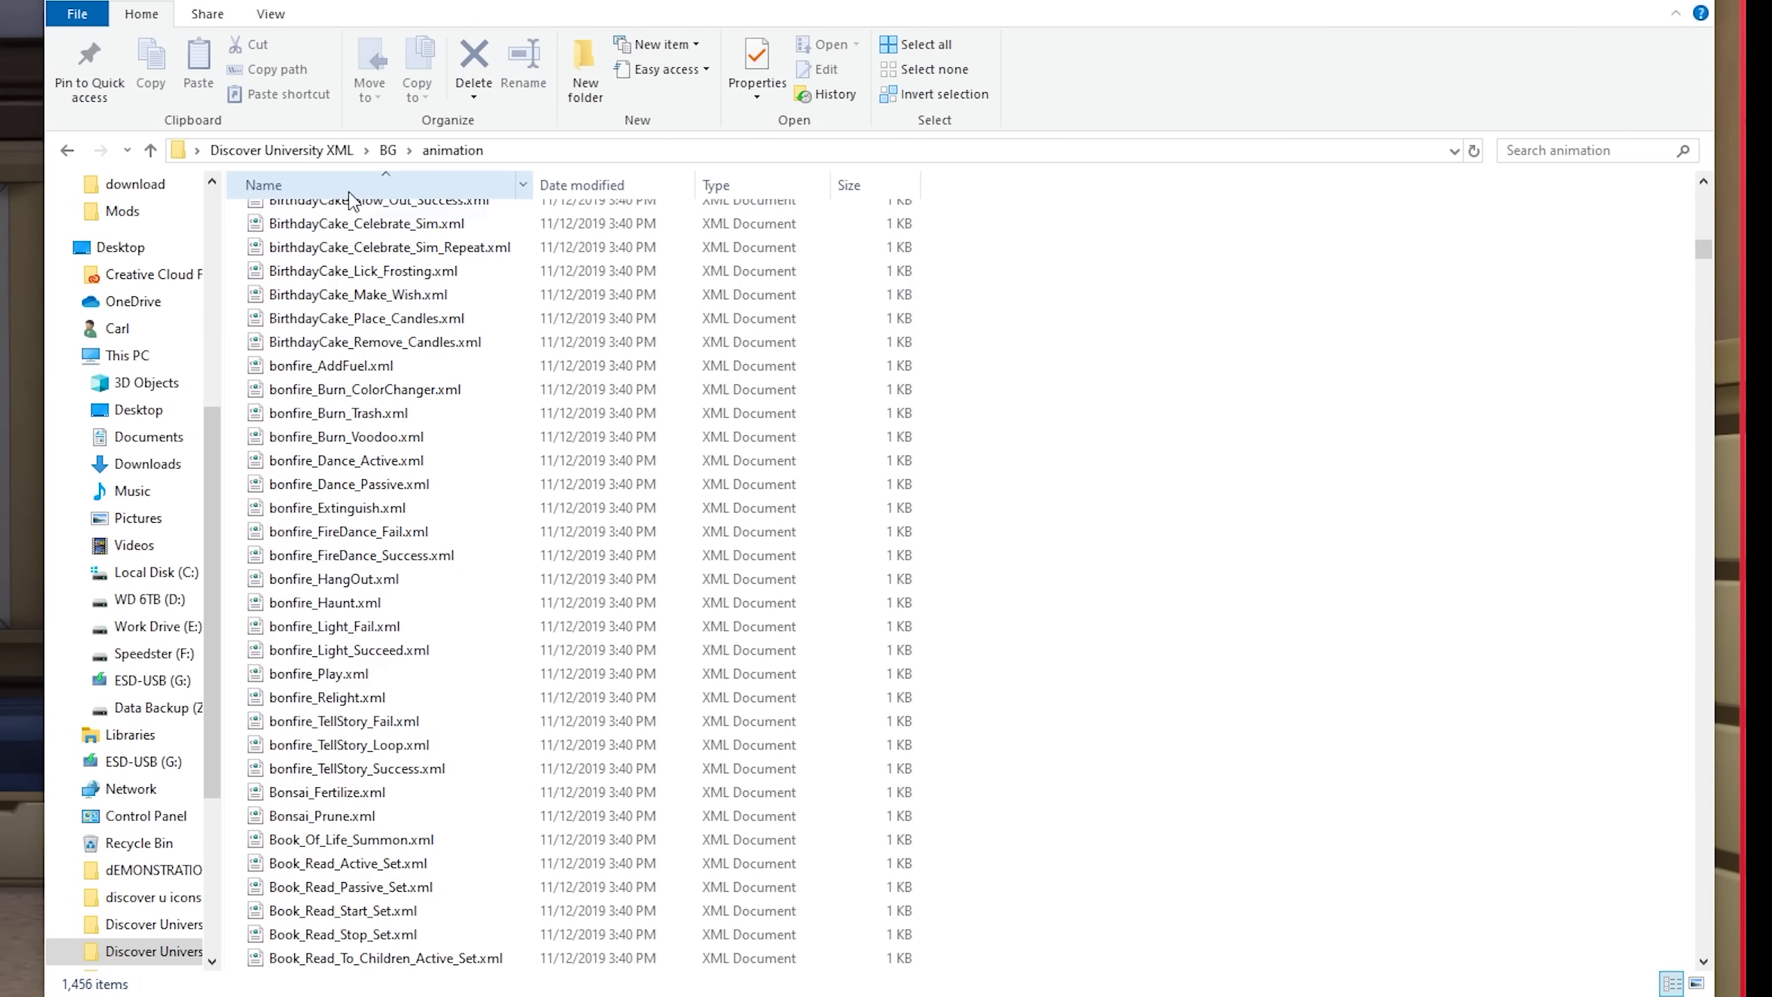
Return to the BG folder and look through the tuning files in its buff folder.
left_click(387, 150)
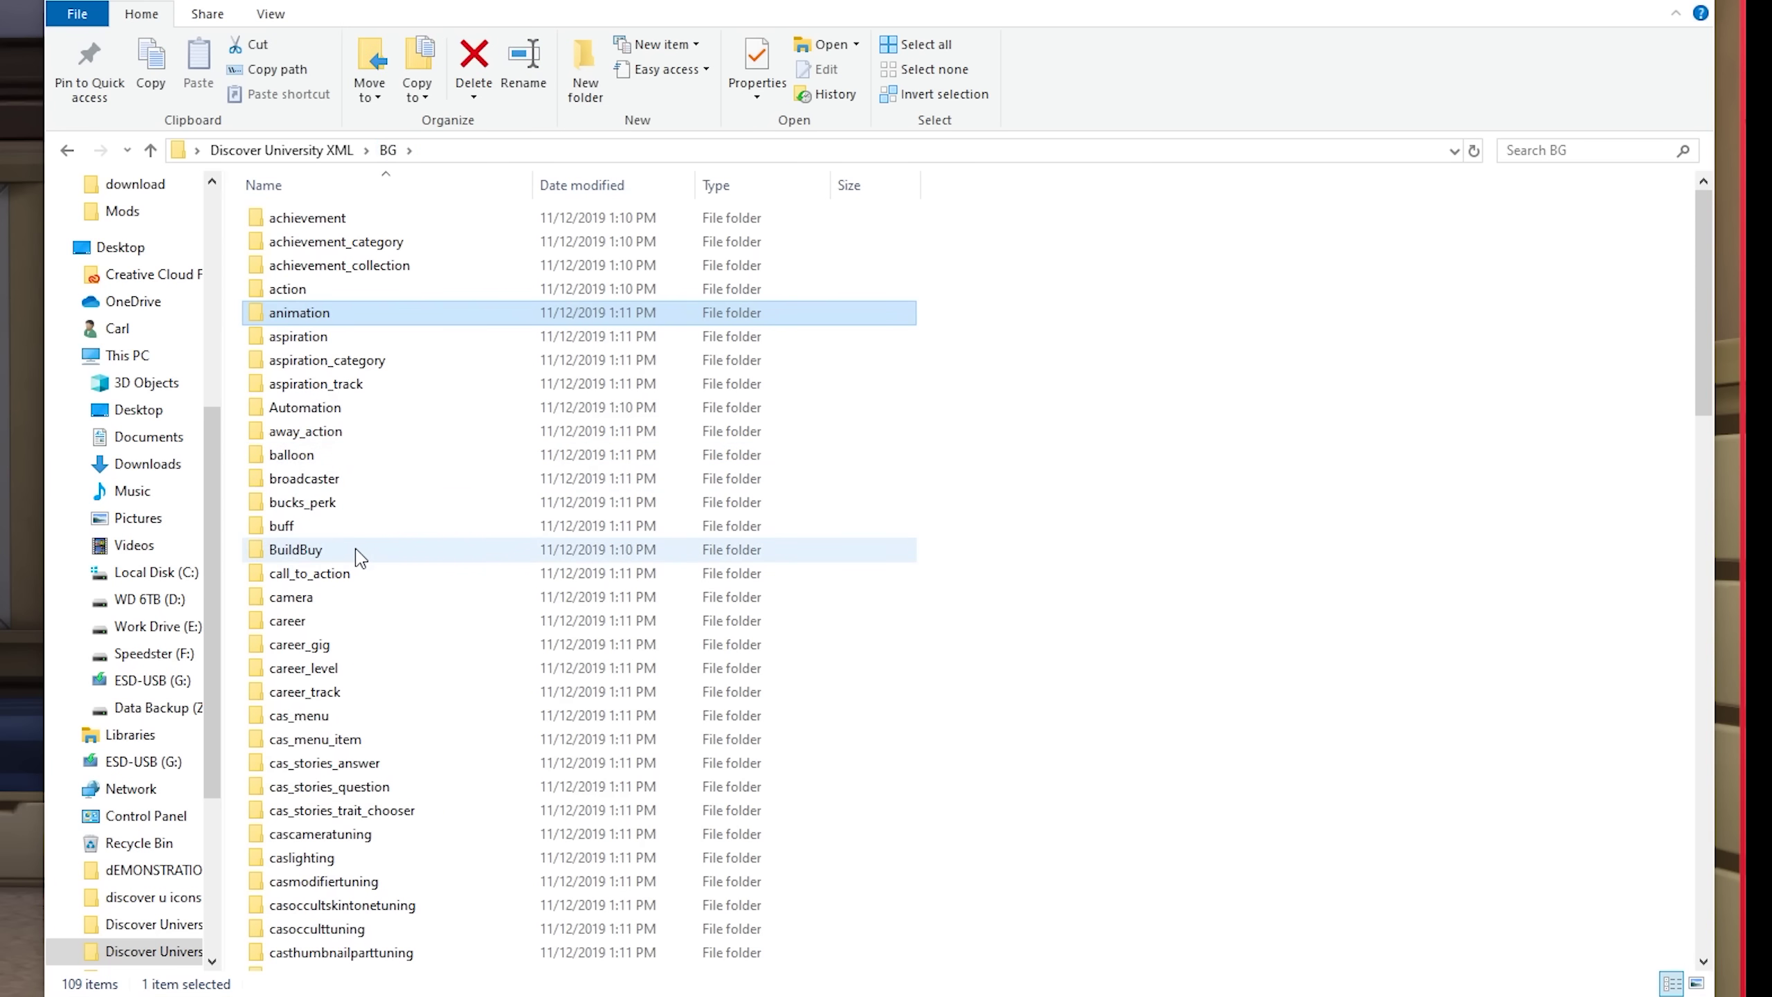
double_click(363, 527)
scroll(368, 534, "down", 10)
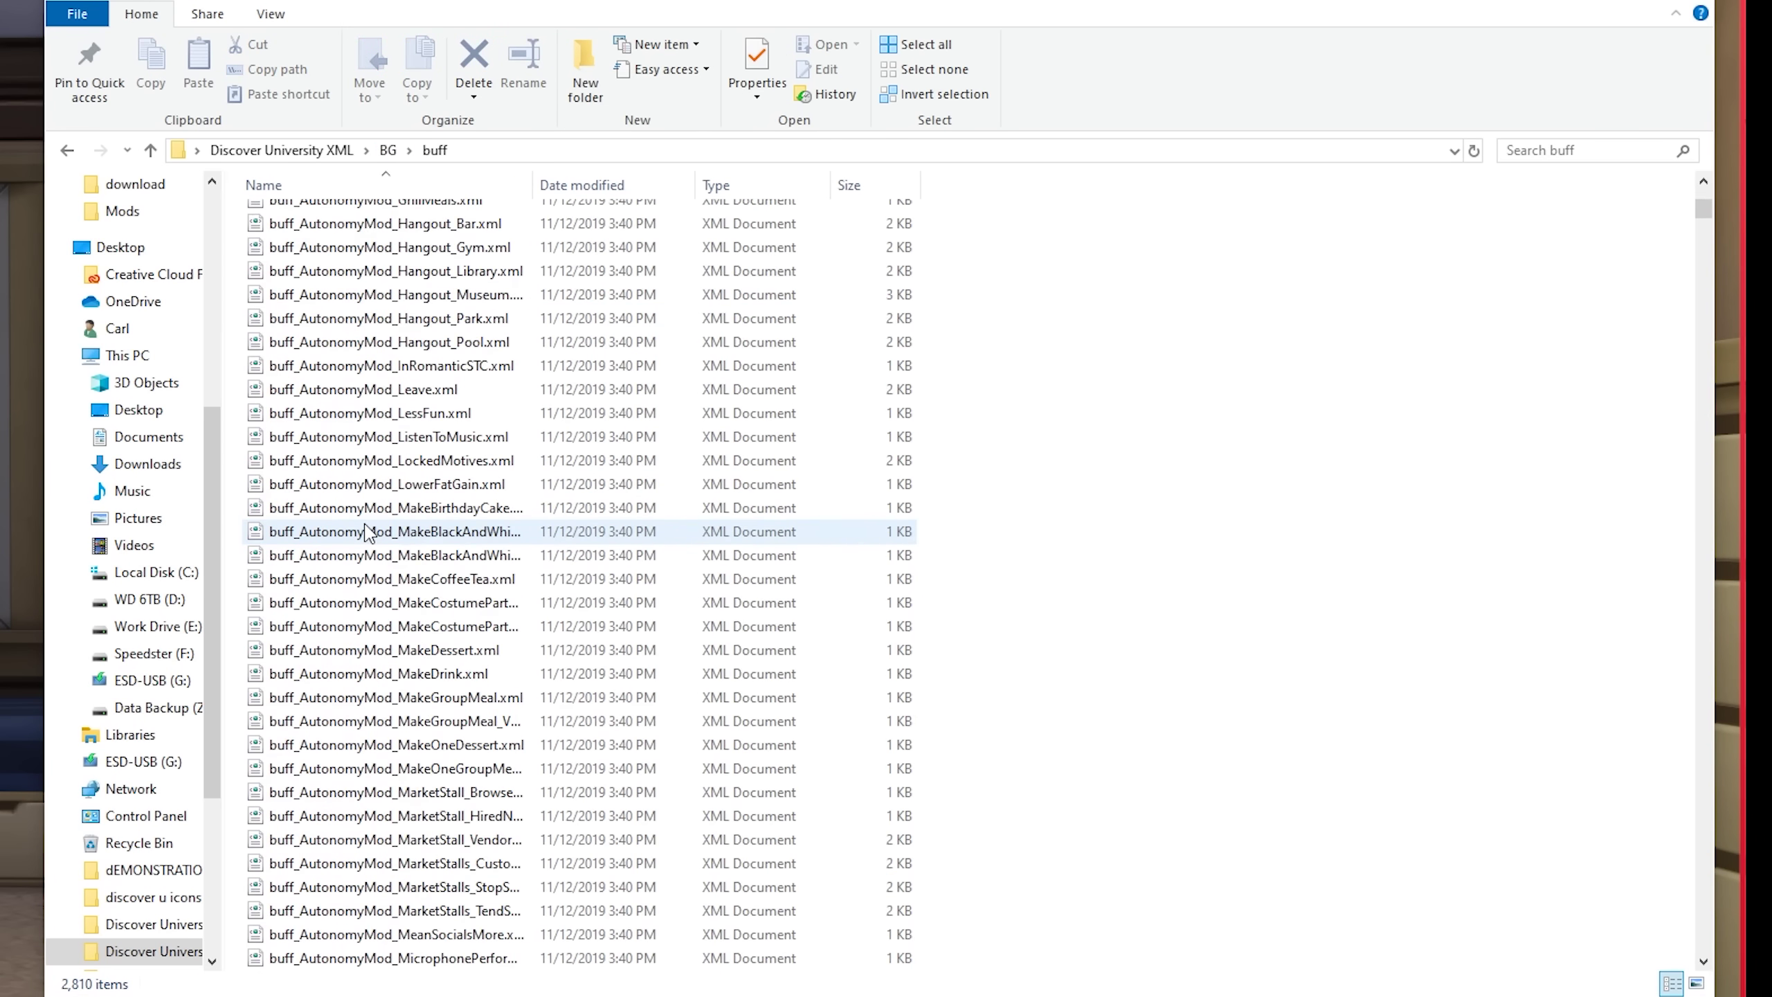
scroll(368, 534, "down", 15)
Go back to the BG folder, look over its remaining tuning categories and open the statistic folder.
left_click(387, 151)
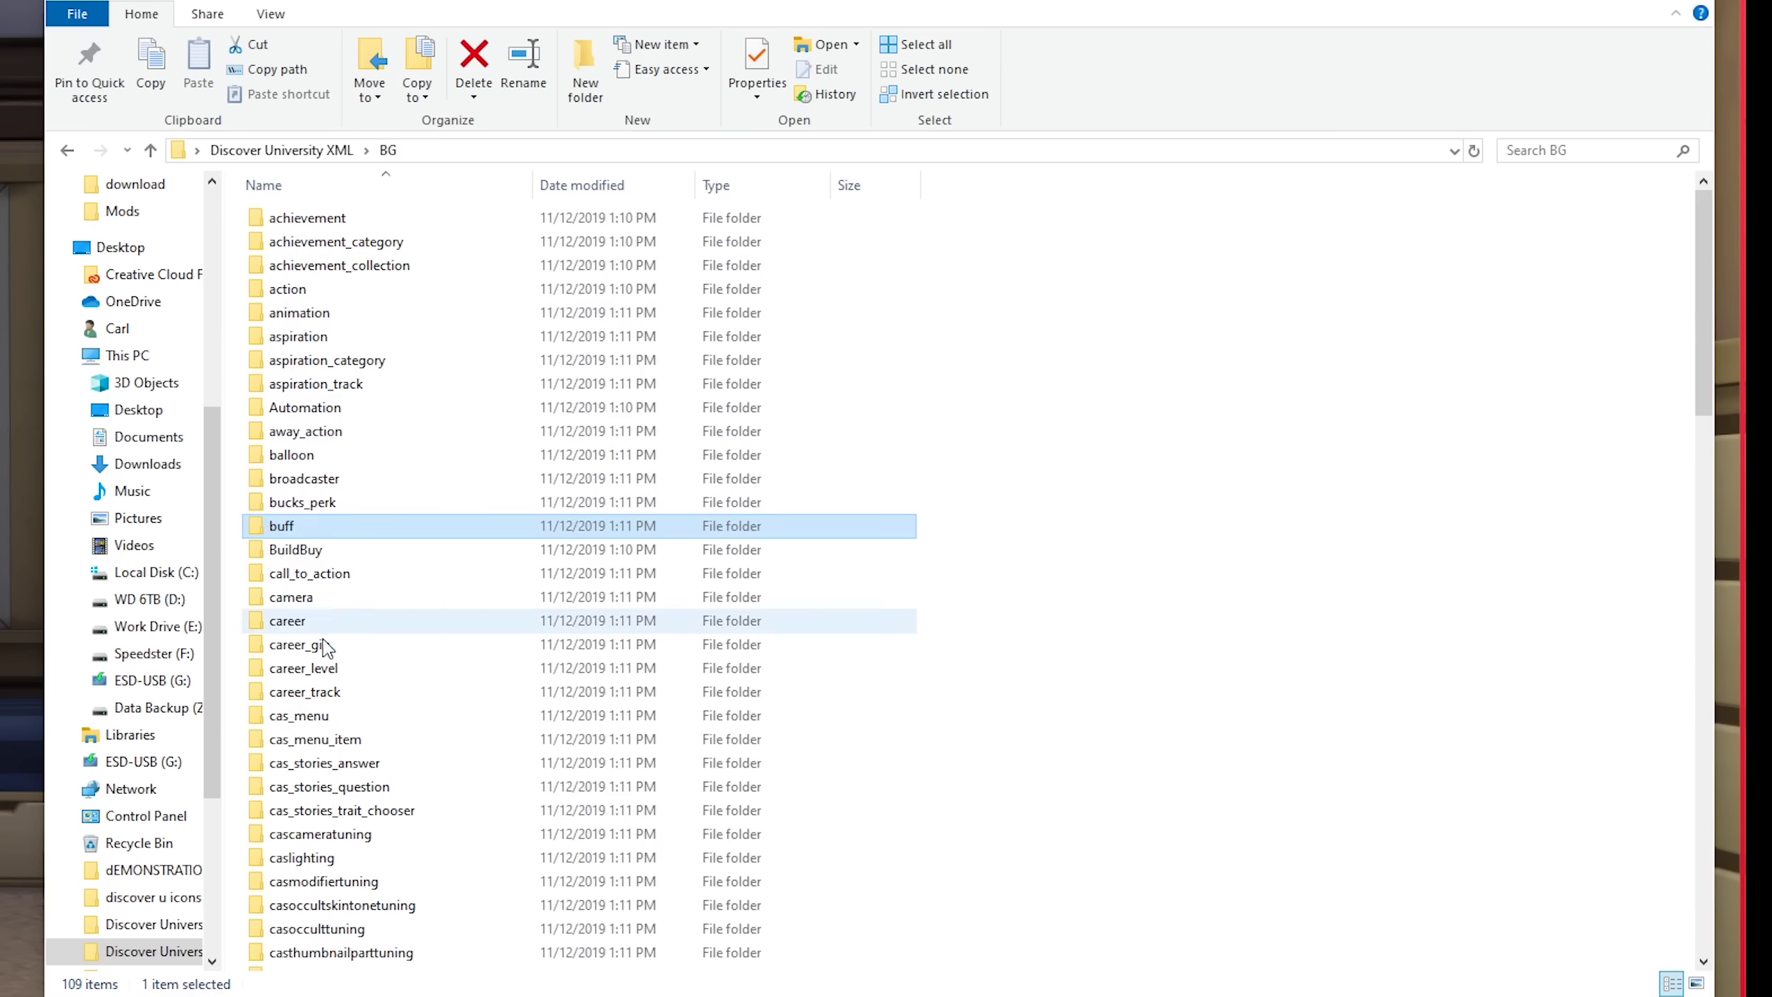
scroll(328, 649, "down", 20)
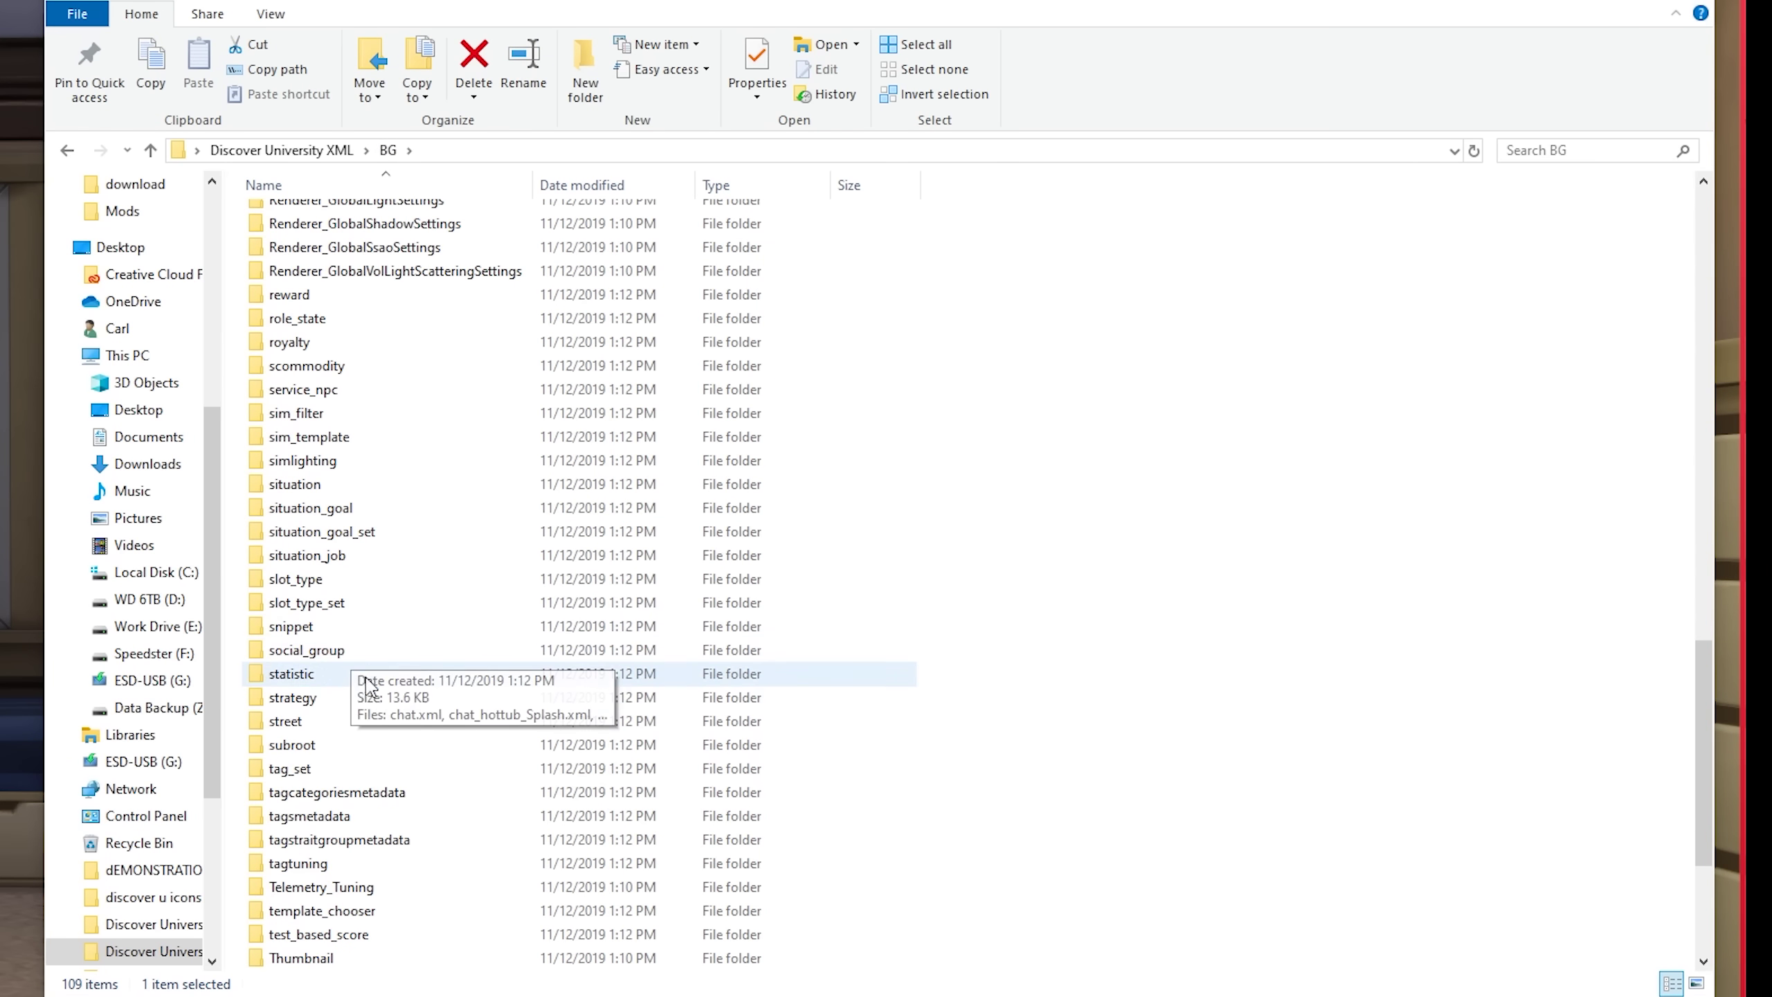
double_click(367, 680)
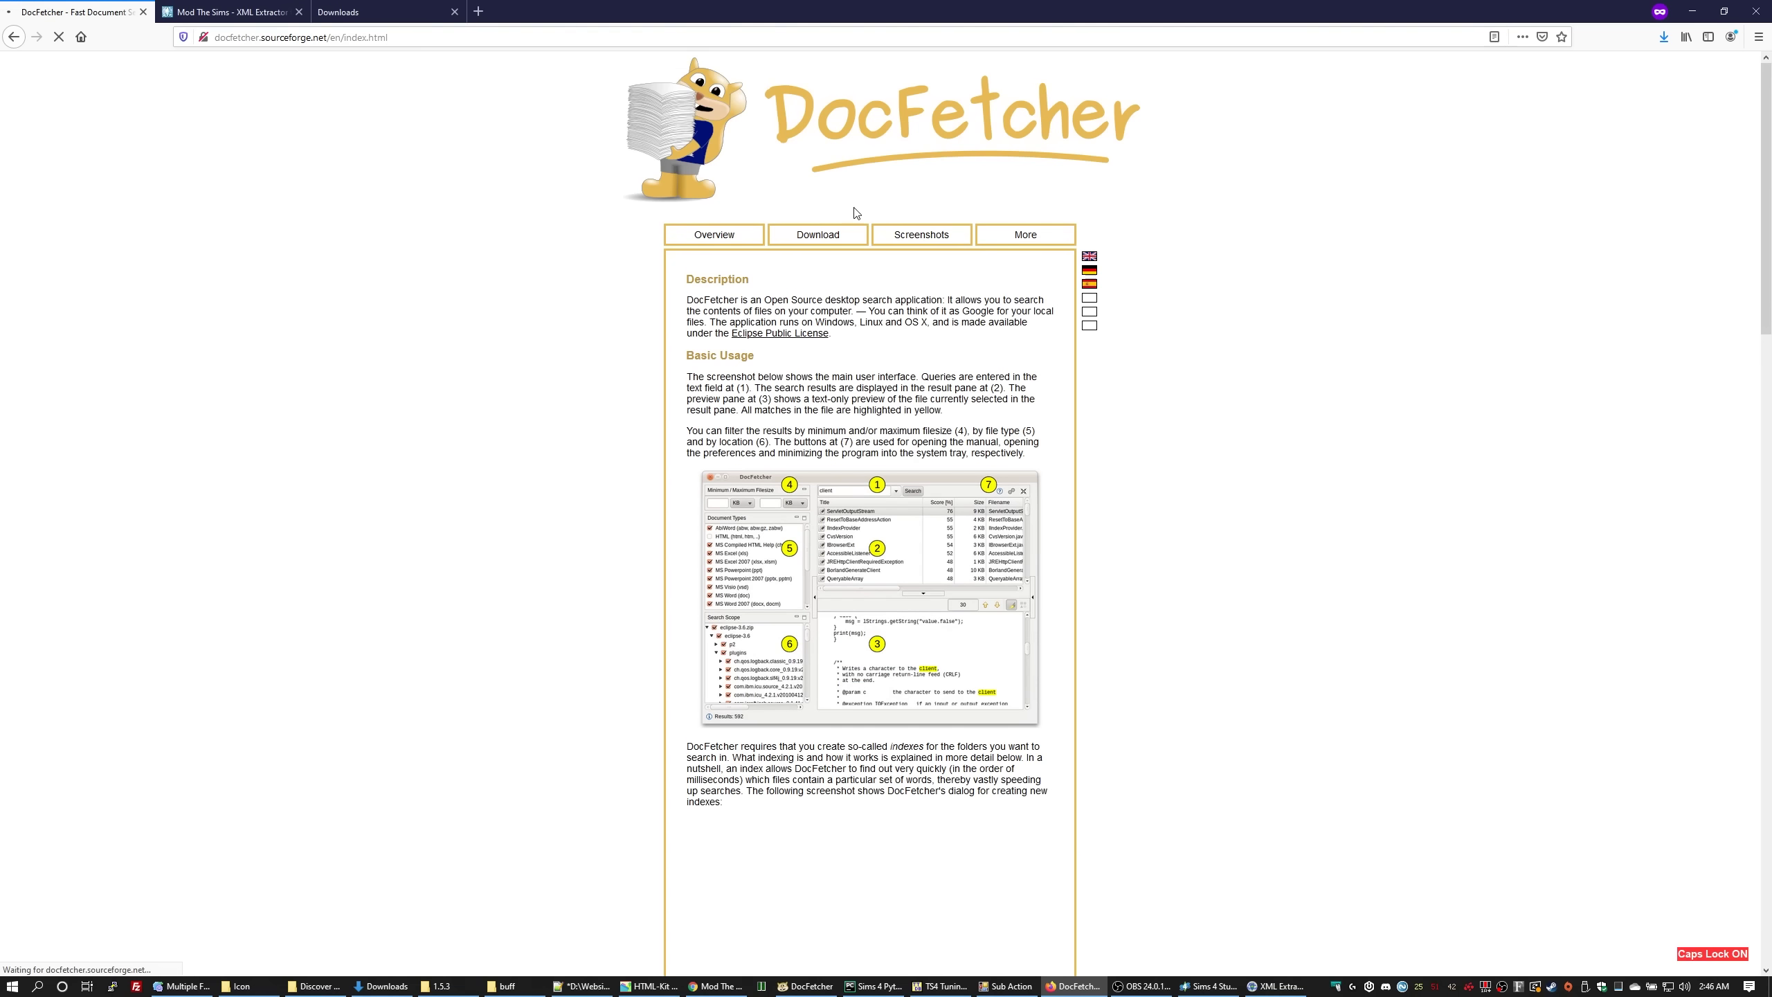
Download the DocFetcher 1.1.22 Windows installer, docfetcher_1.1.22_win32_setup.exe, from the DocFetcher website.
left_click(845, 235)
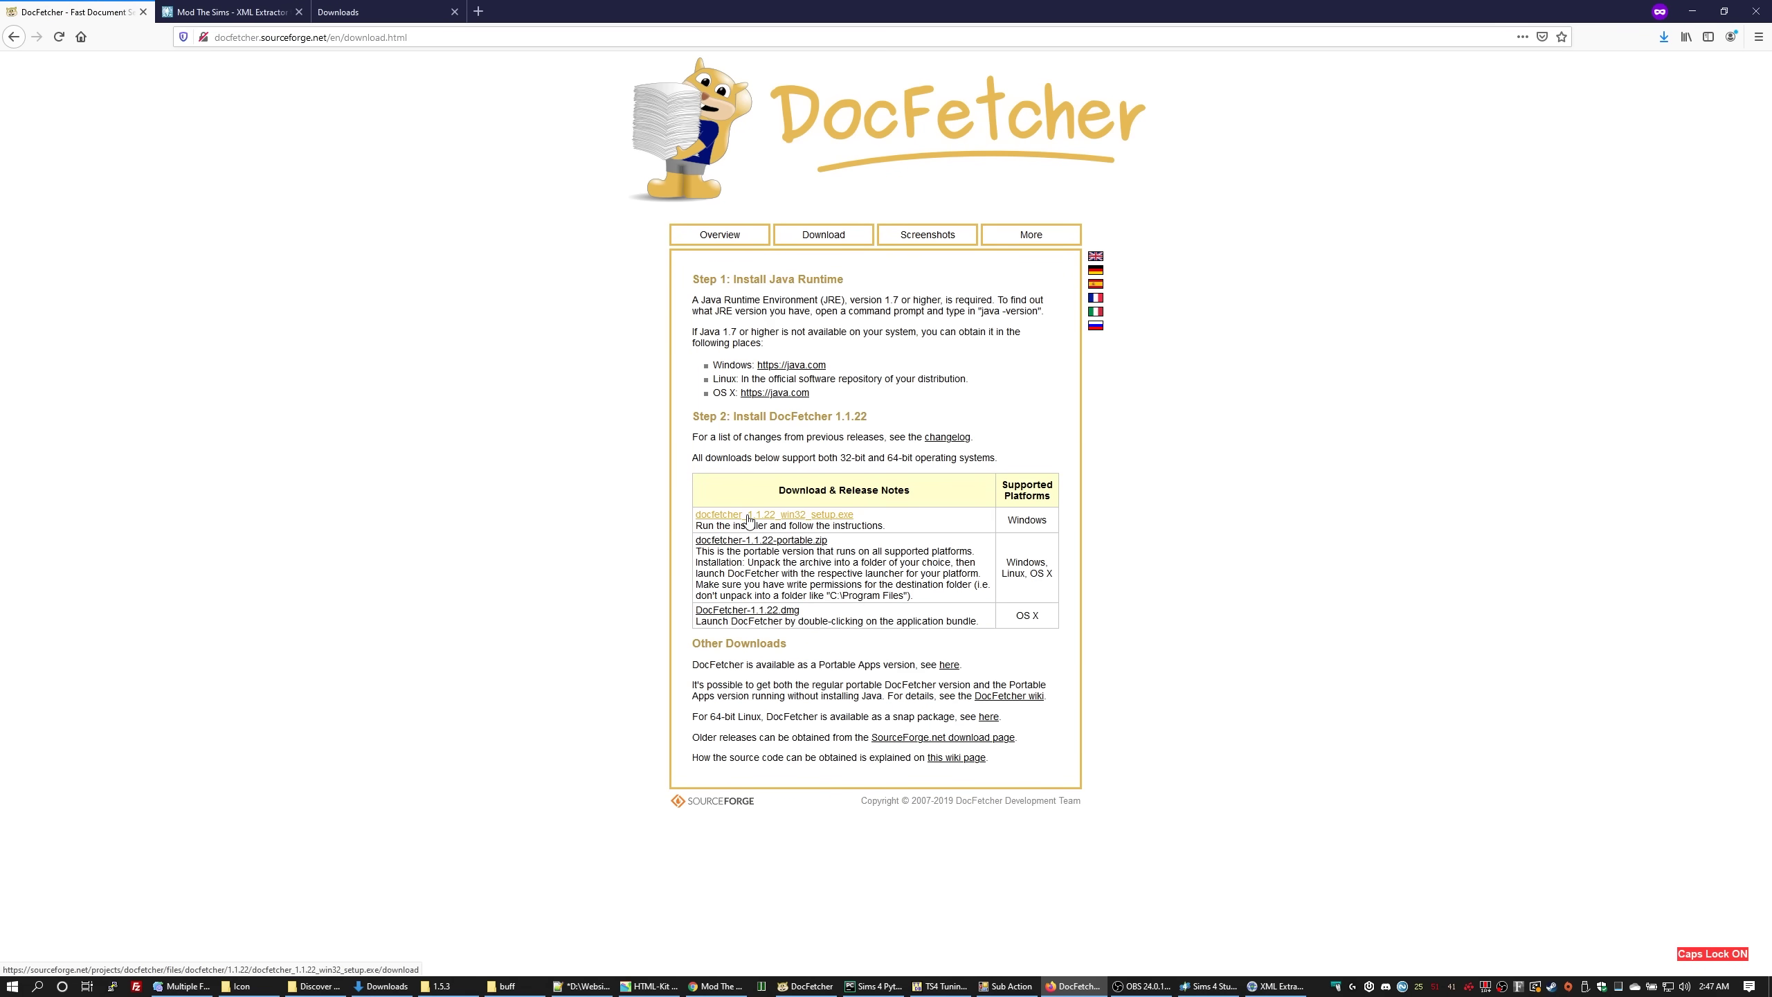
left_click(747, 516)
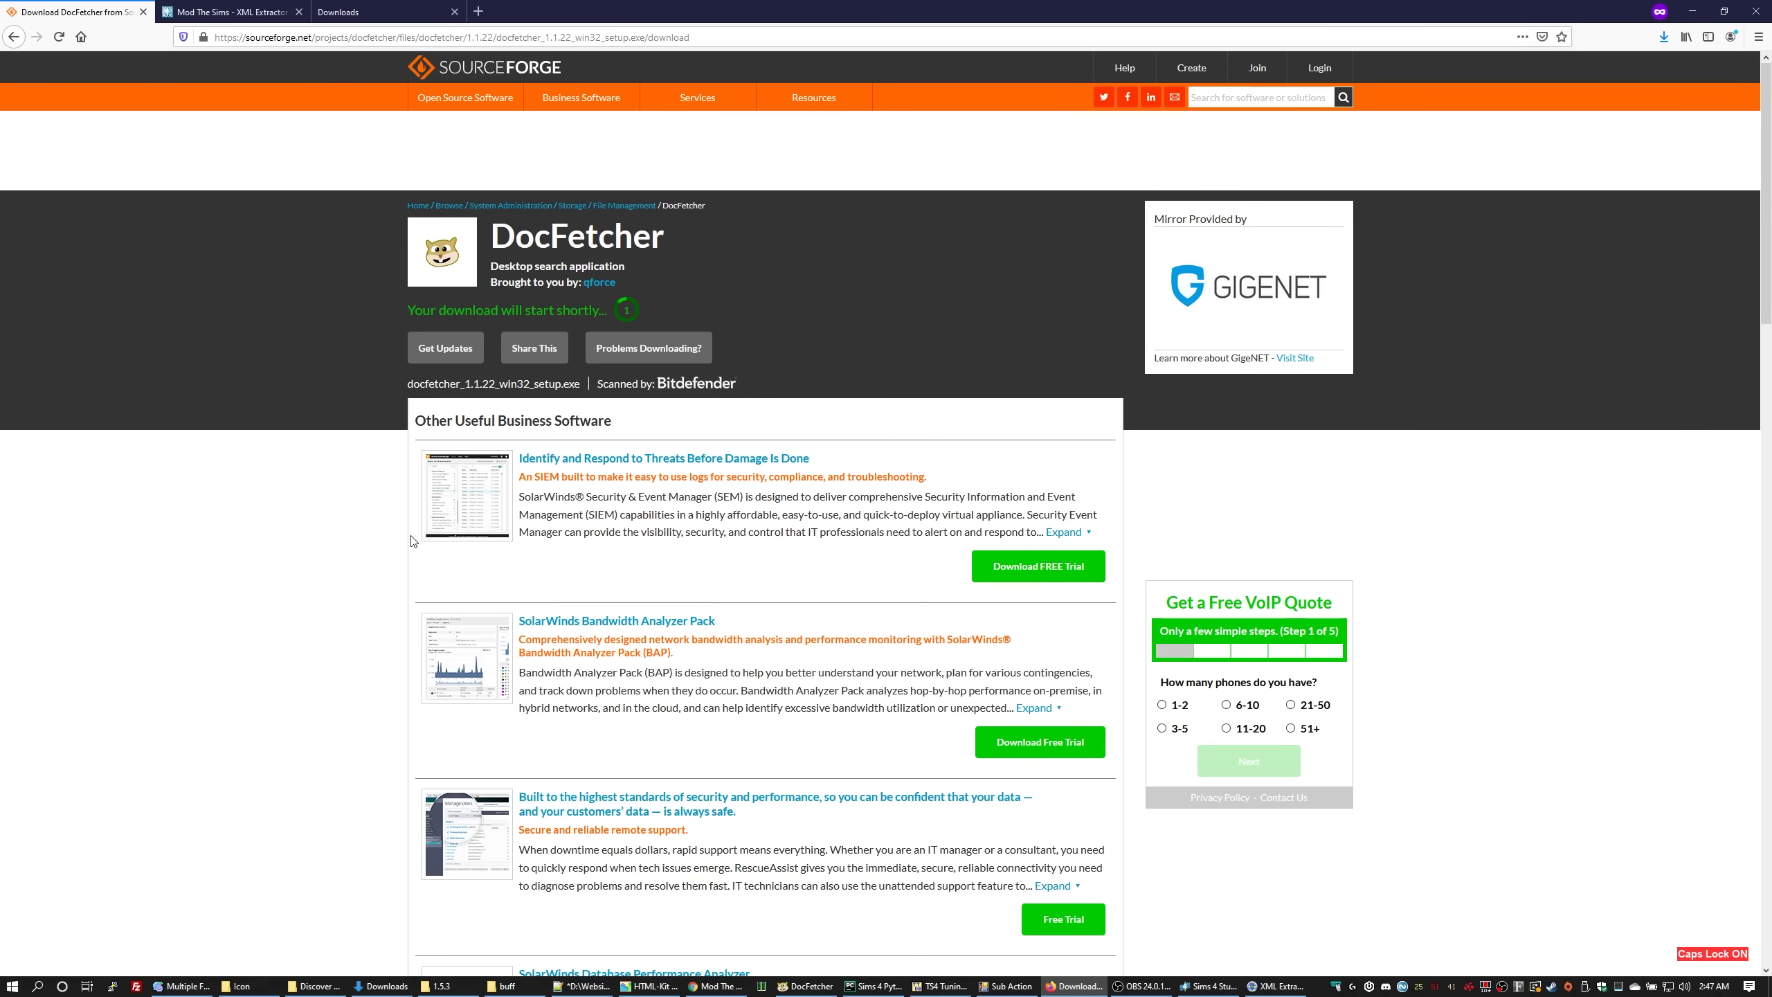
left_click(939, 486)
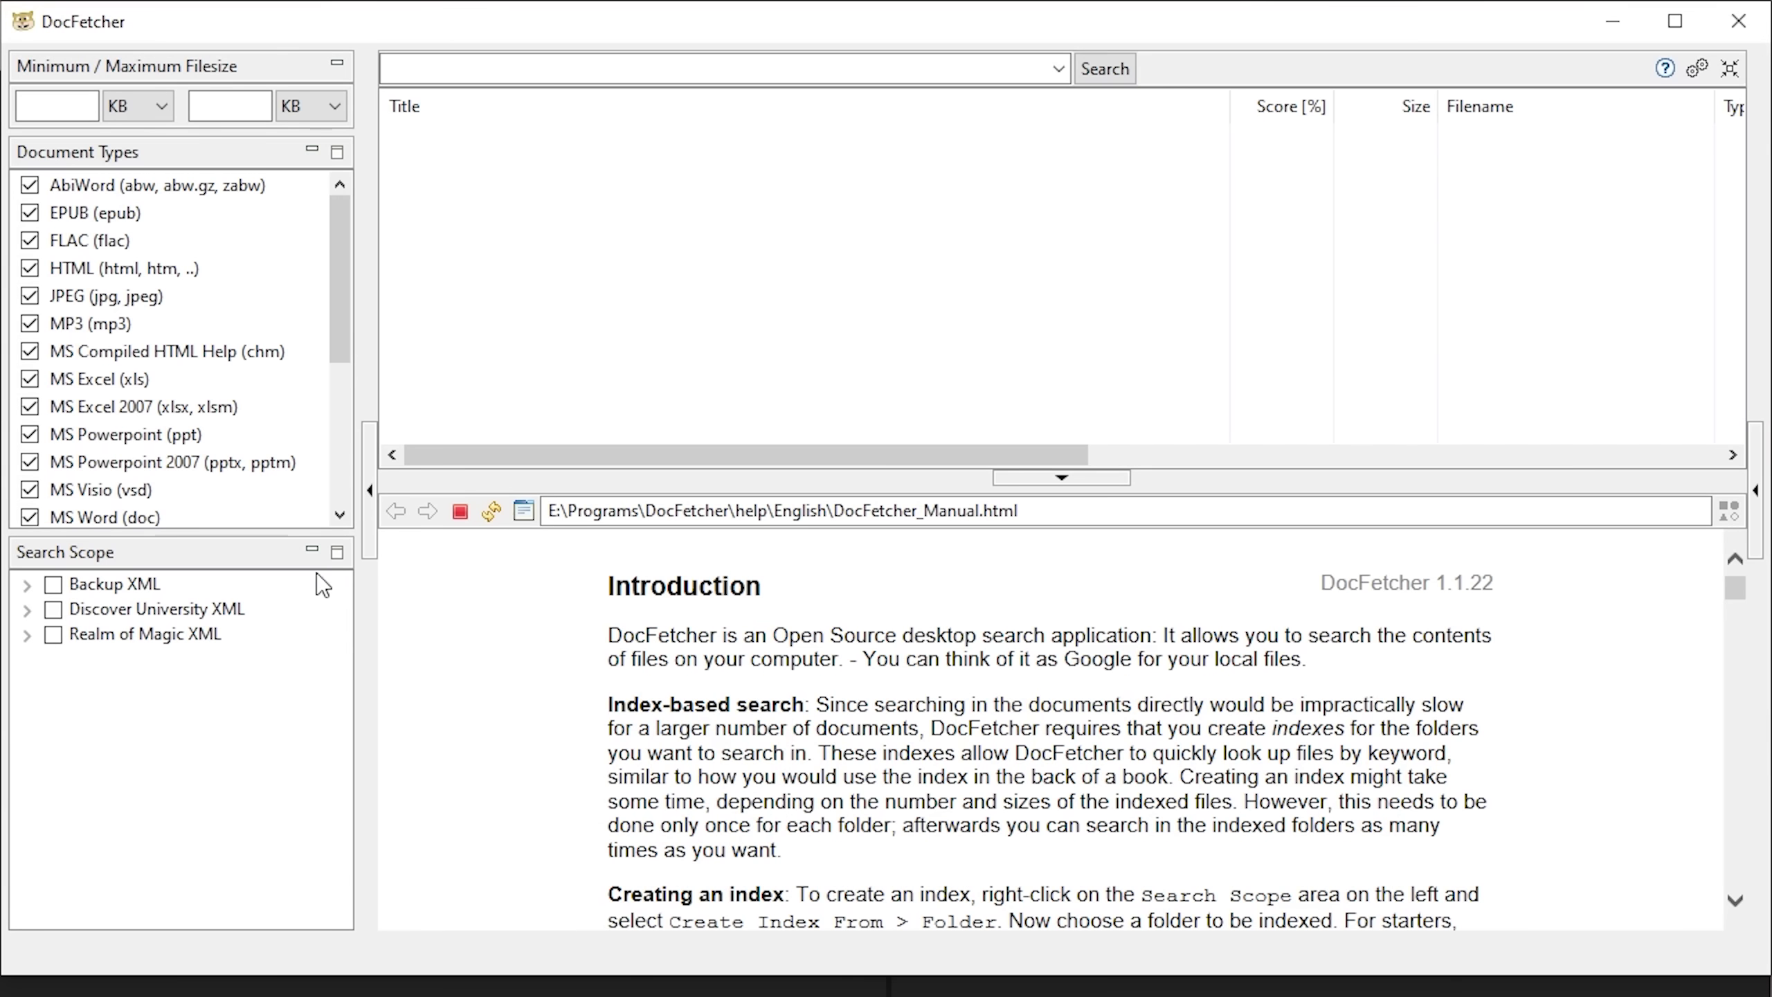
In DocFetcher, index the desktop folder dEMONSTRATION XML, adding xml to the plain text file extensions.
right_click(338, 573)
mouse_move(576, 589)
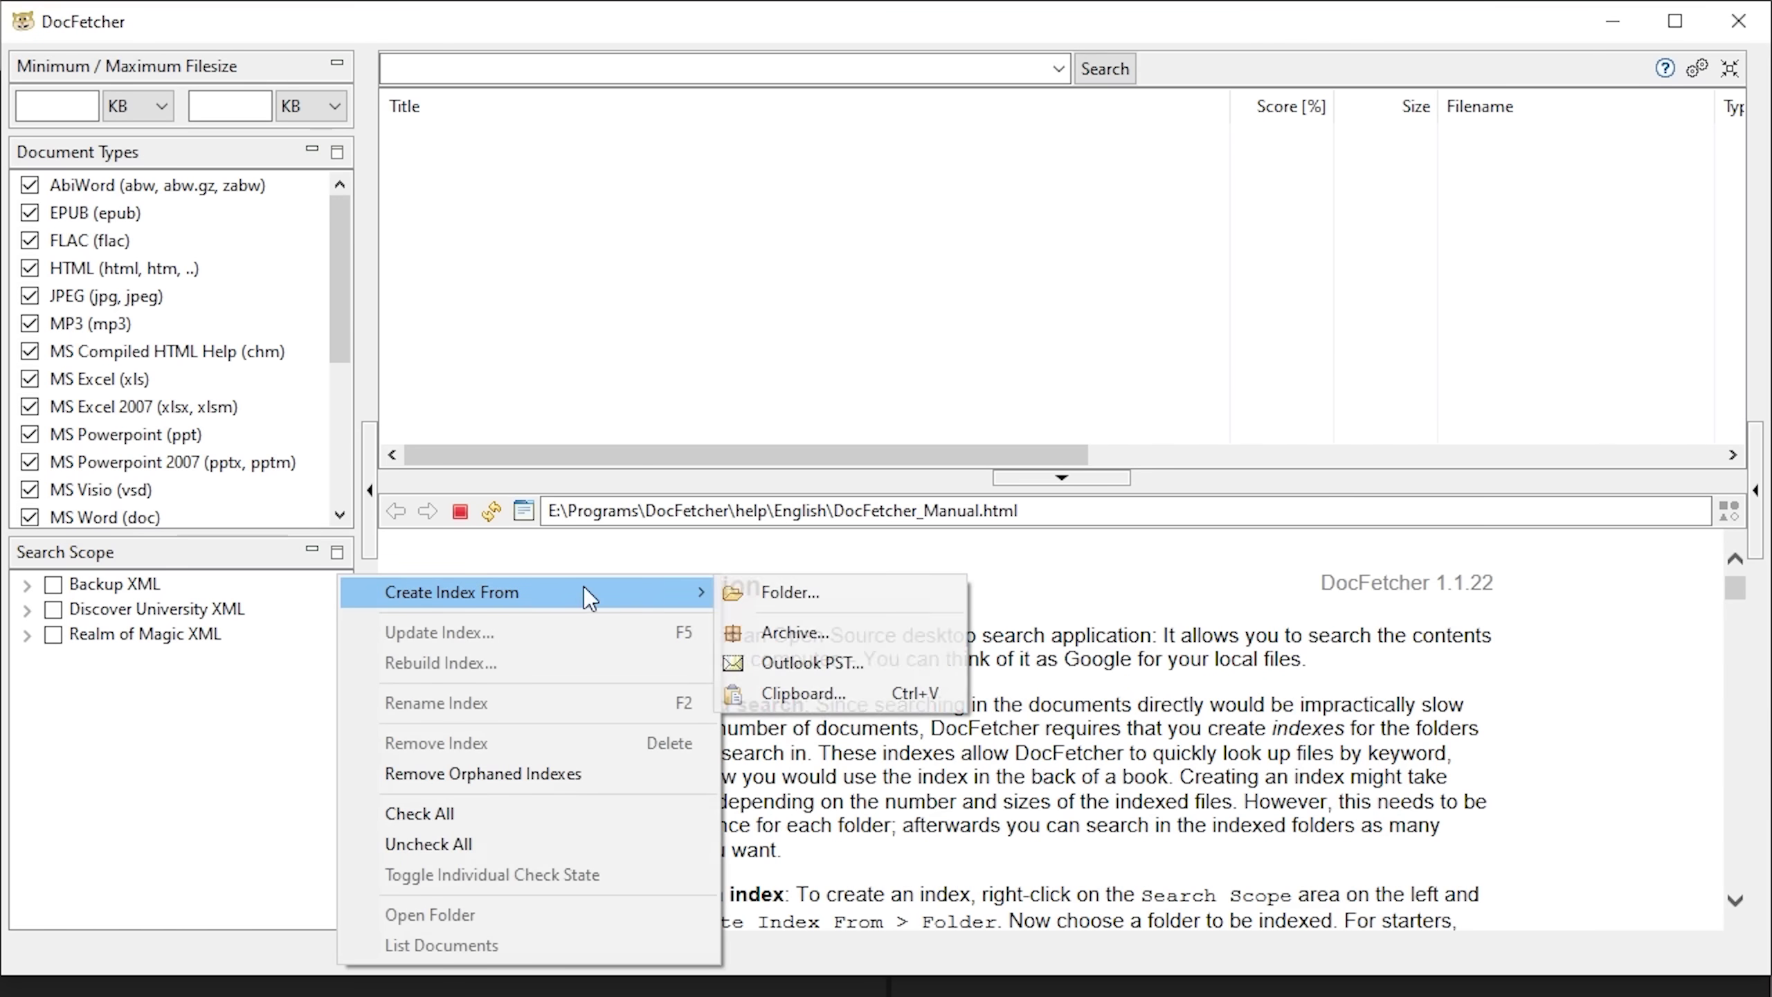
left_click(743, 590)
left_click_drag(224, 764, 534, 318)
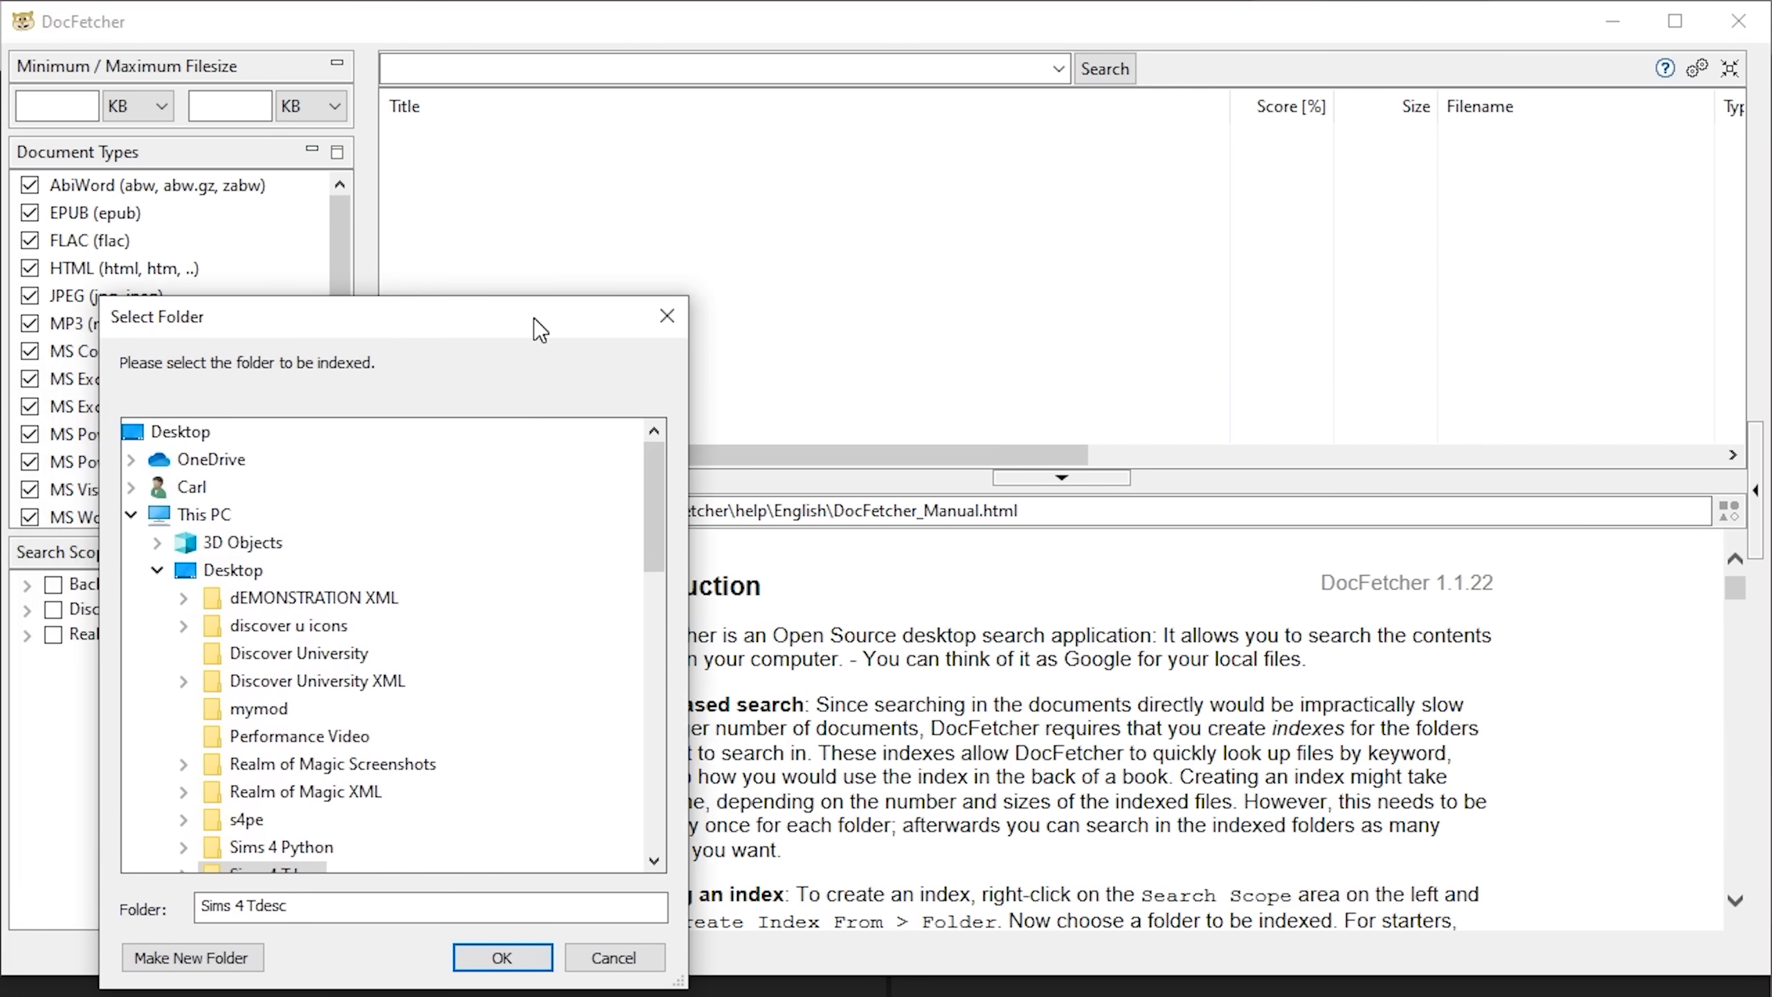
left_click(377, 598)
left_click(489, 967)
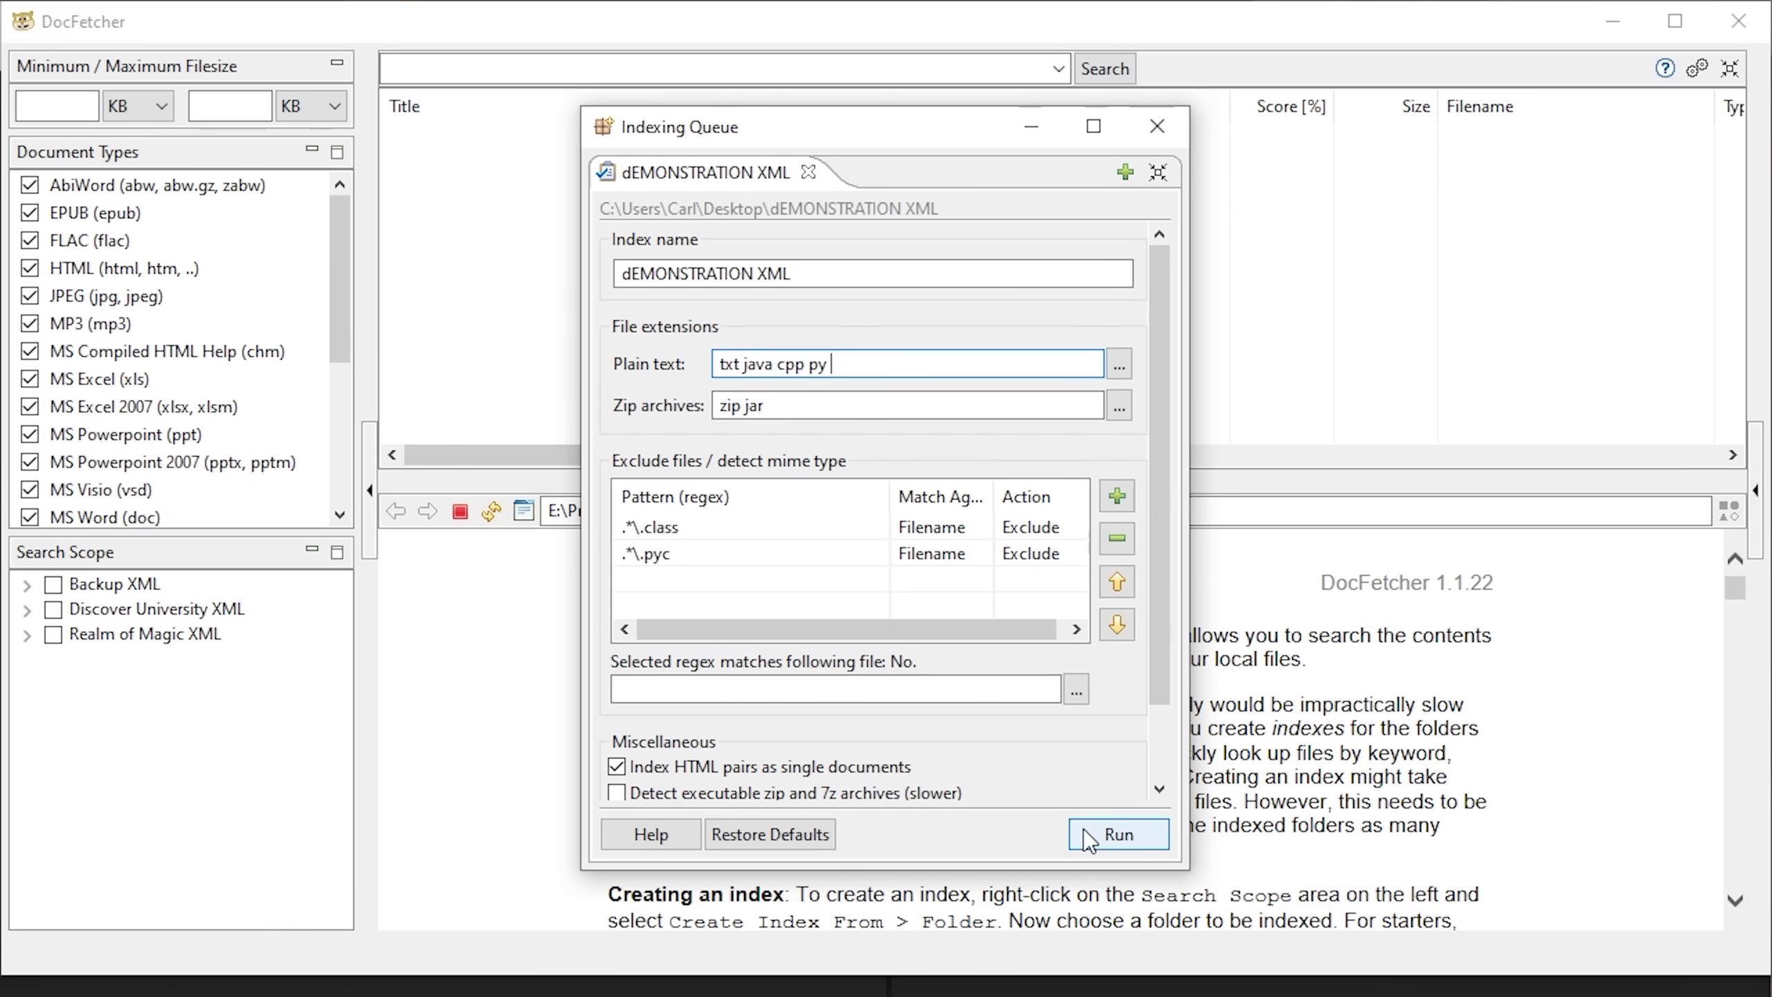
type("xml")
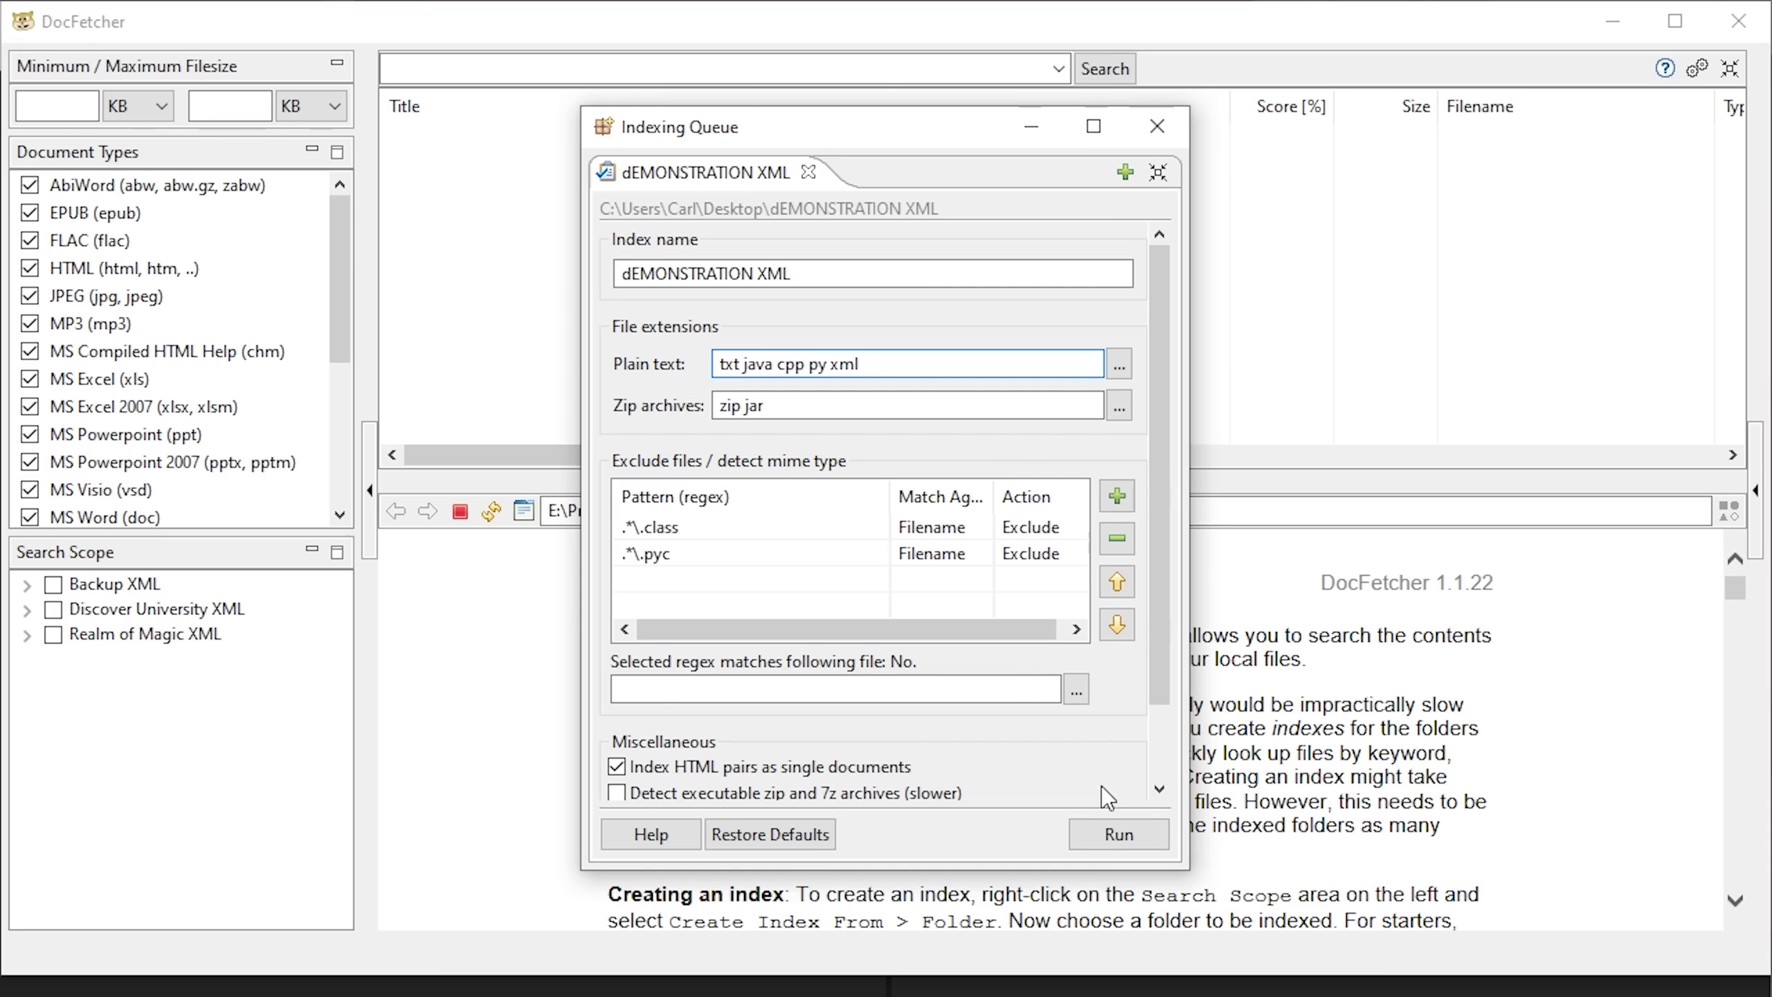
left_click(1113, 833)
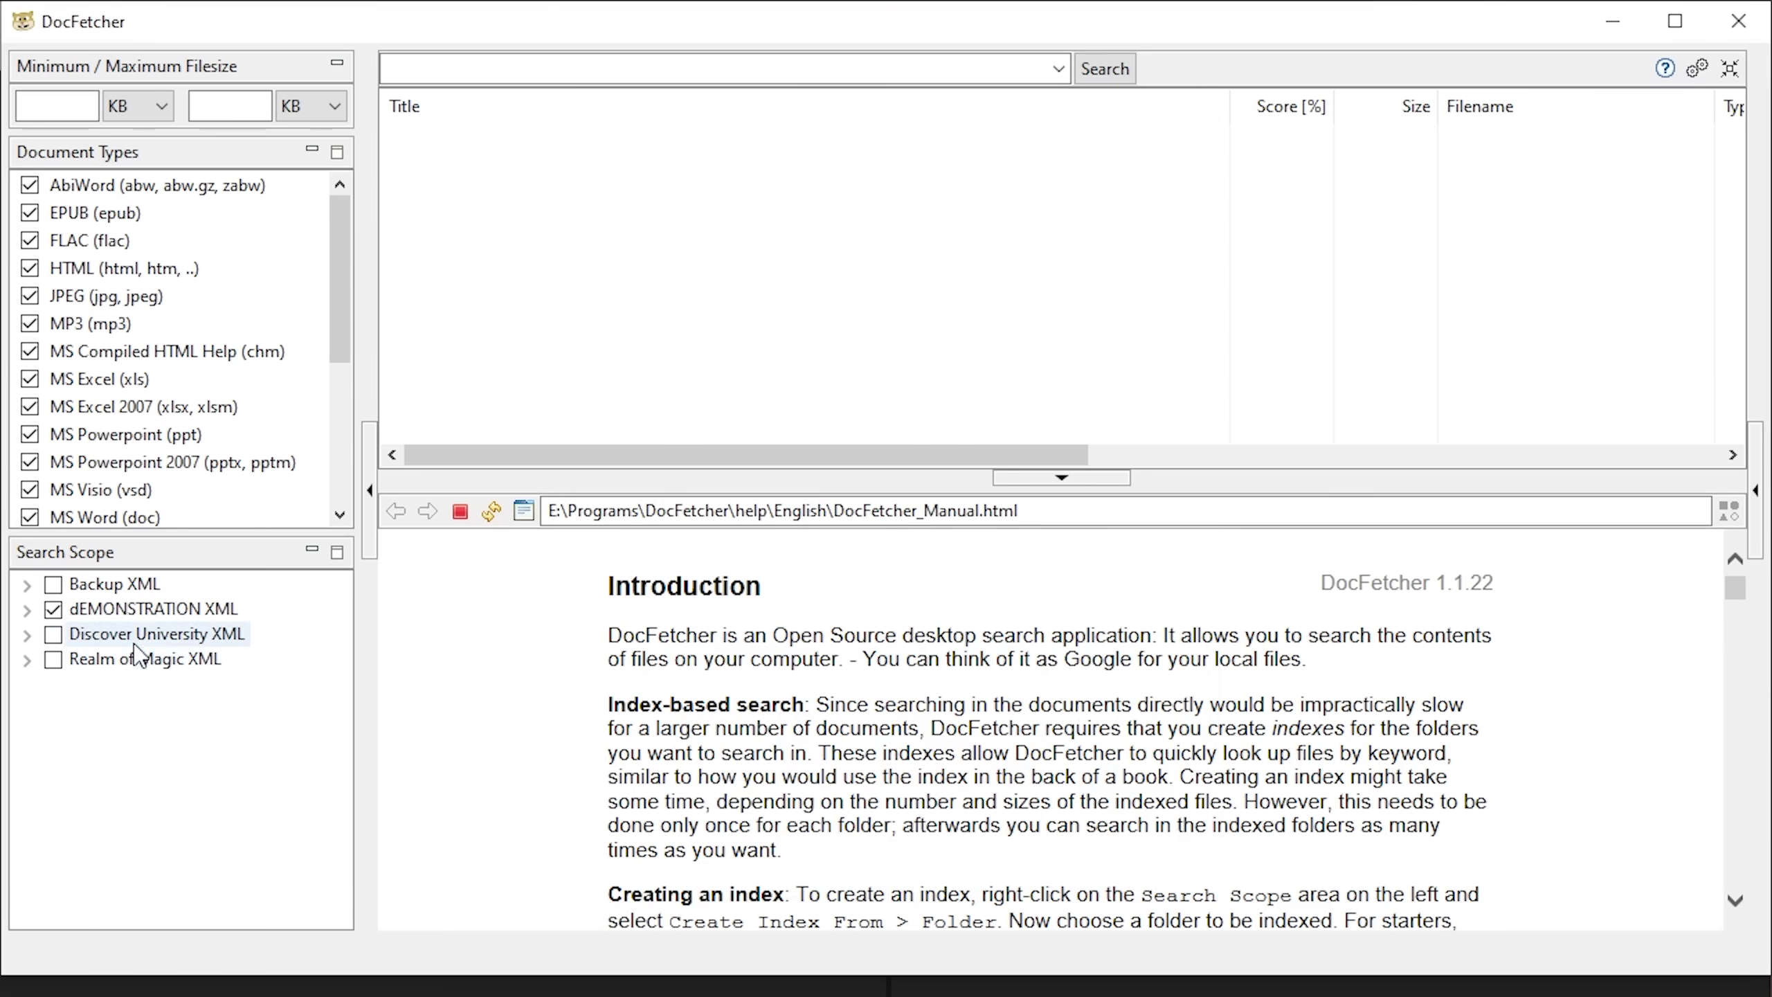
Expand the dEMONSTRATION XML index to look over its pack folders, and expand the BG folder's categories.
left_click(32, 608)
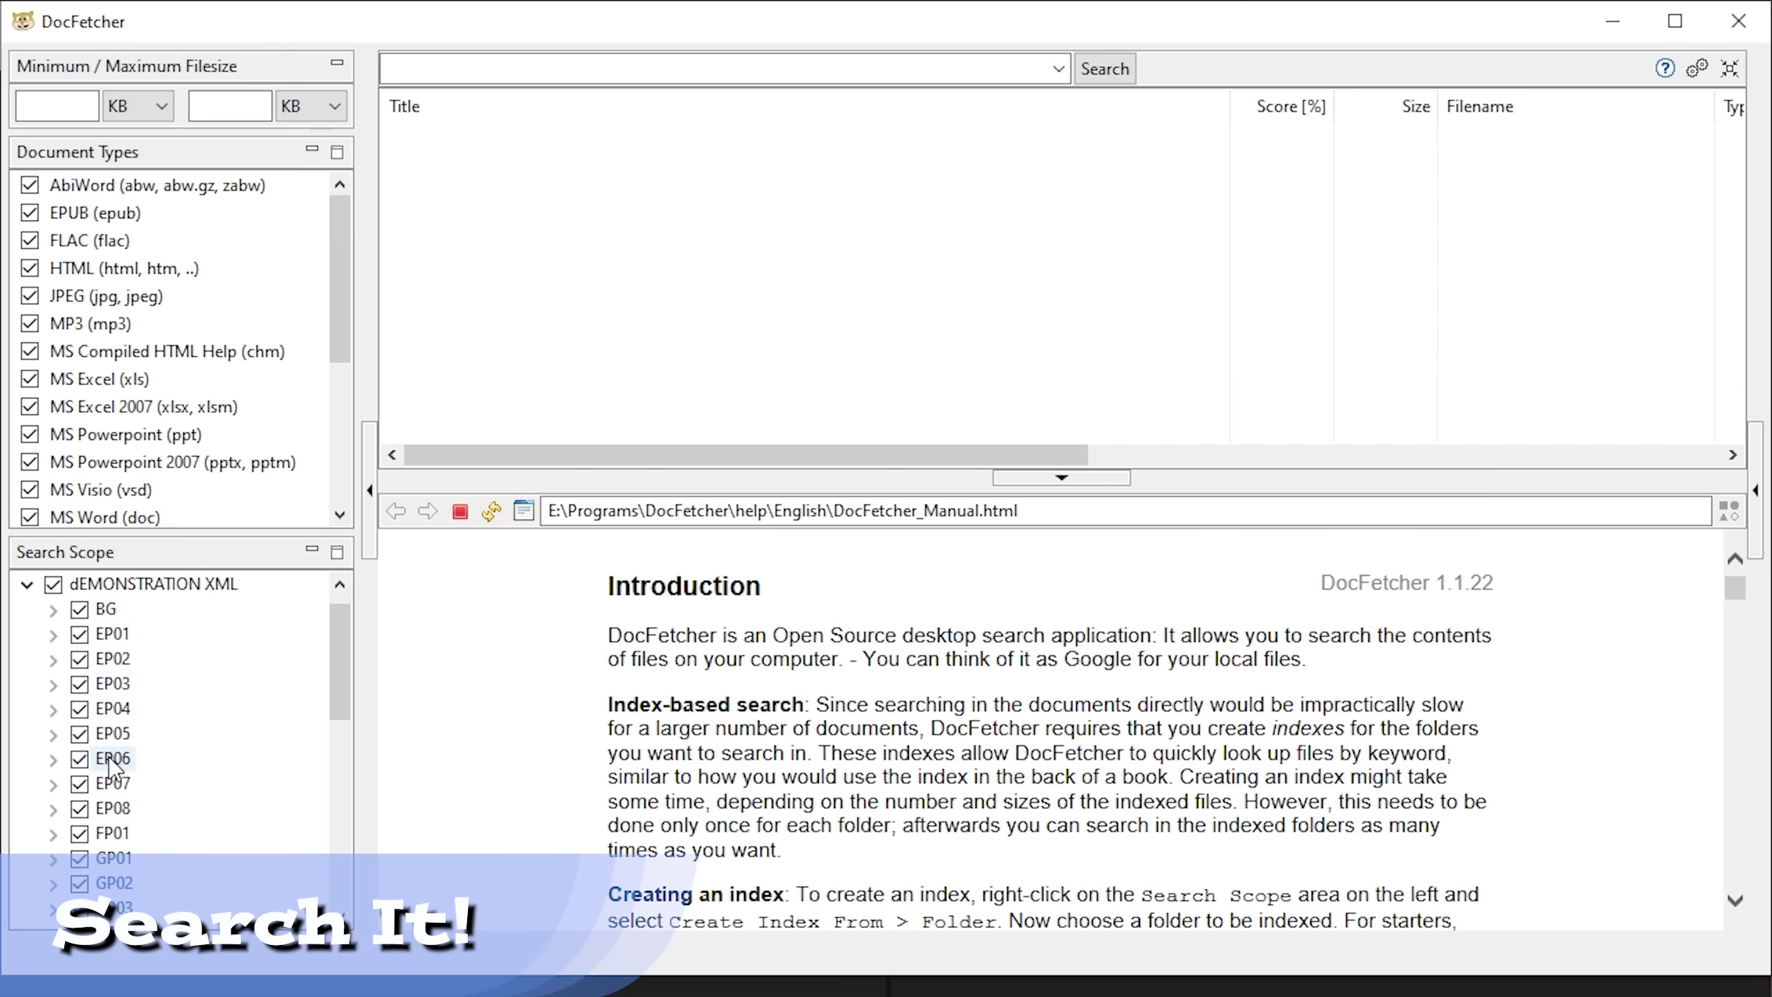
scroll(105, 823, "down", 3)
scroll(106, 859, "down", 5)
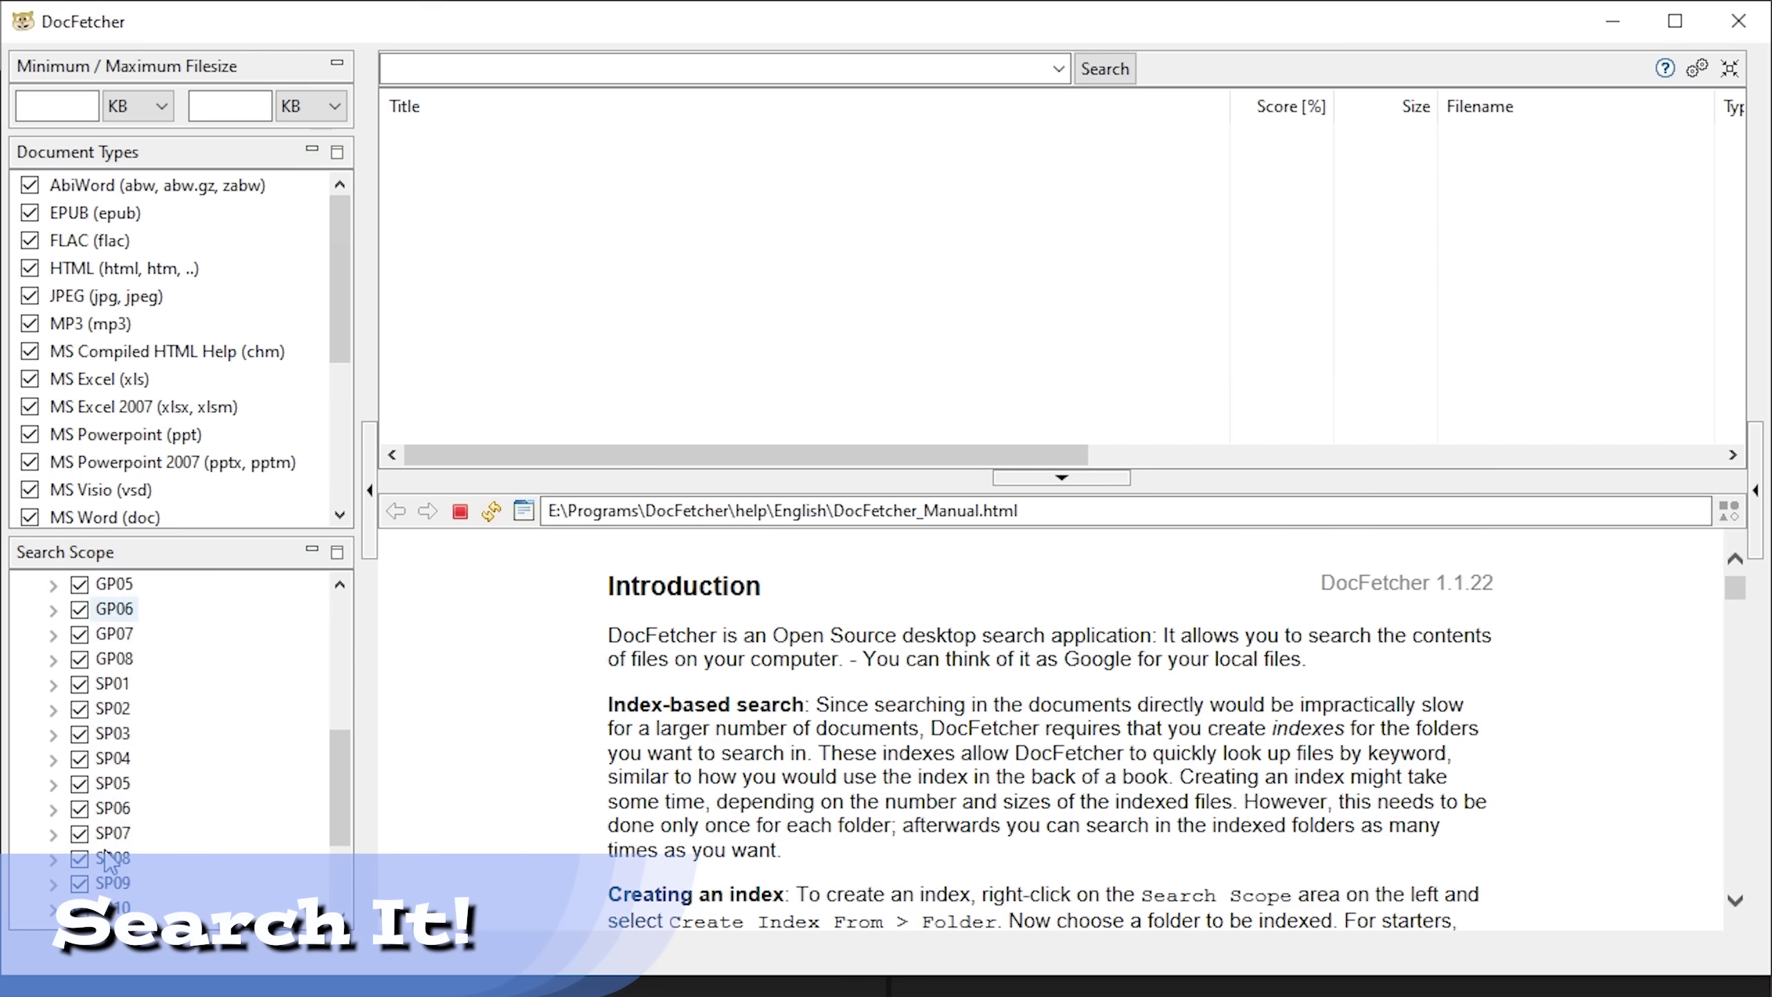
scroll(103, 858, "up", 7)
scroll(105, 859, "up", 2)
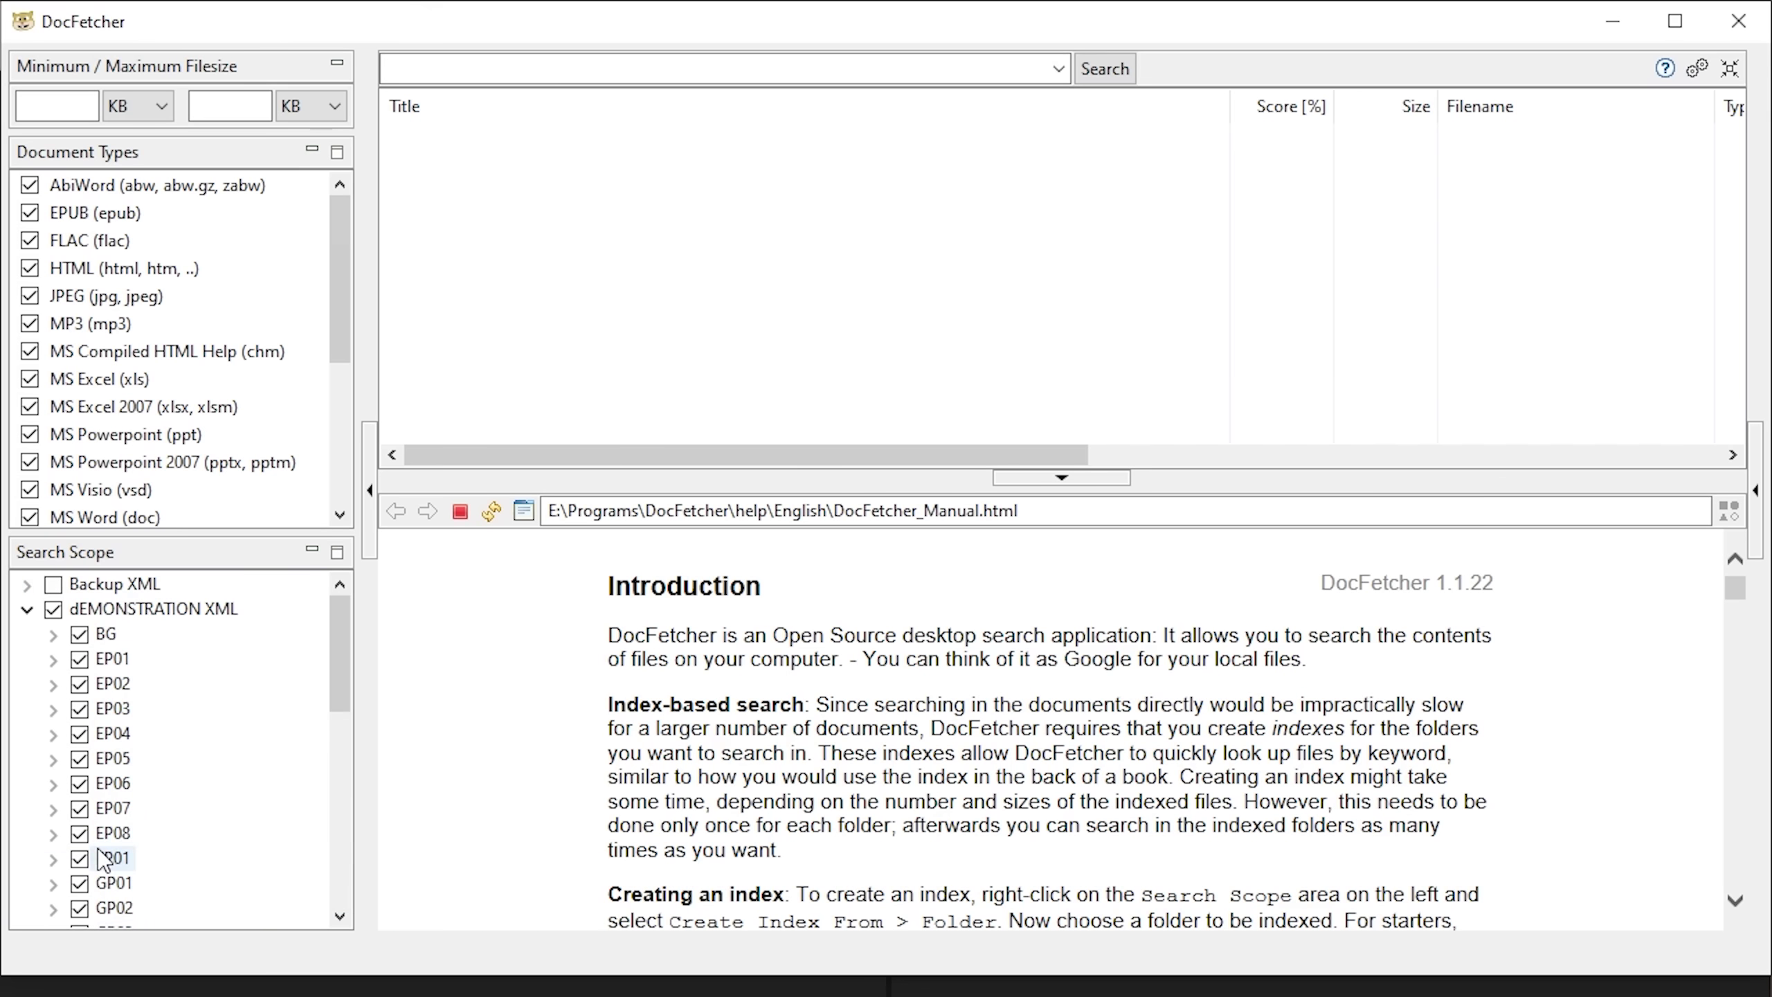
left_click(54, 635)
Search the indexed XML files for *EMOTION*.
left_click(444, 70)
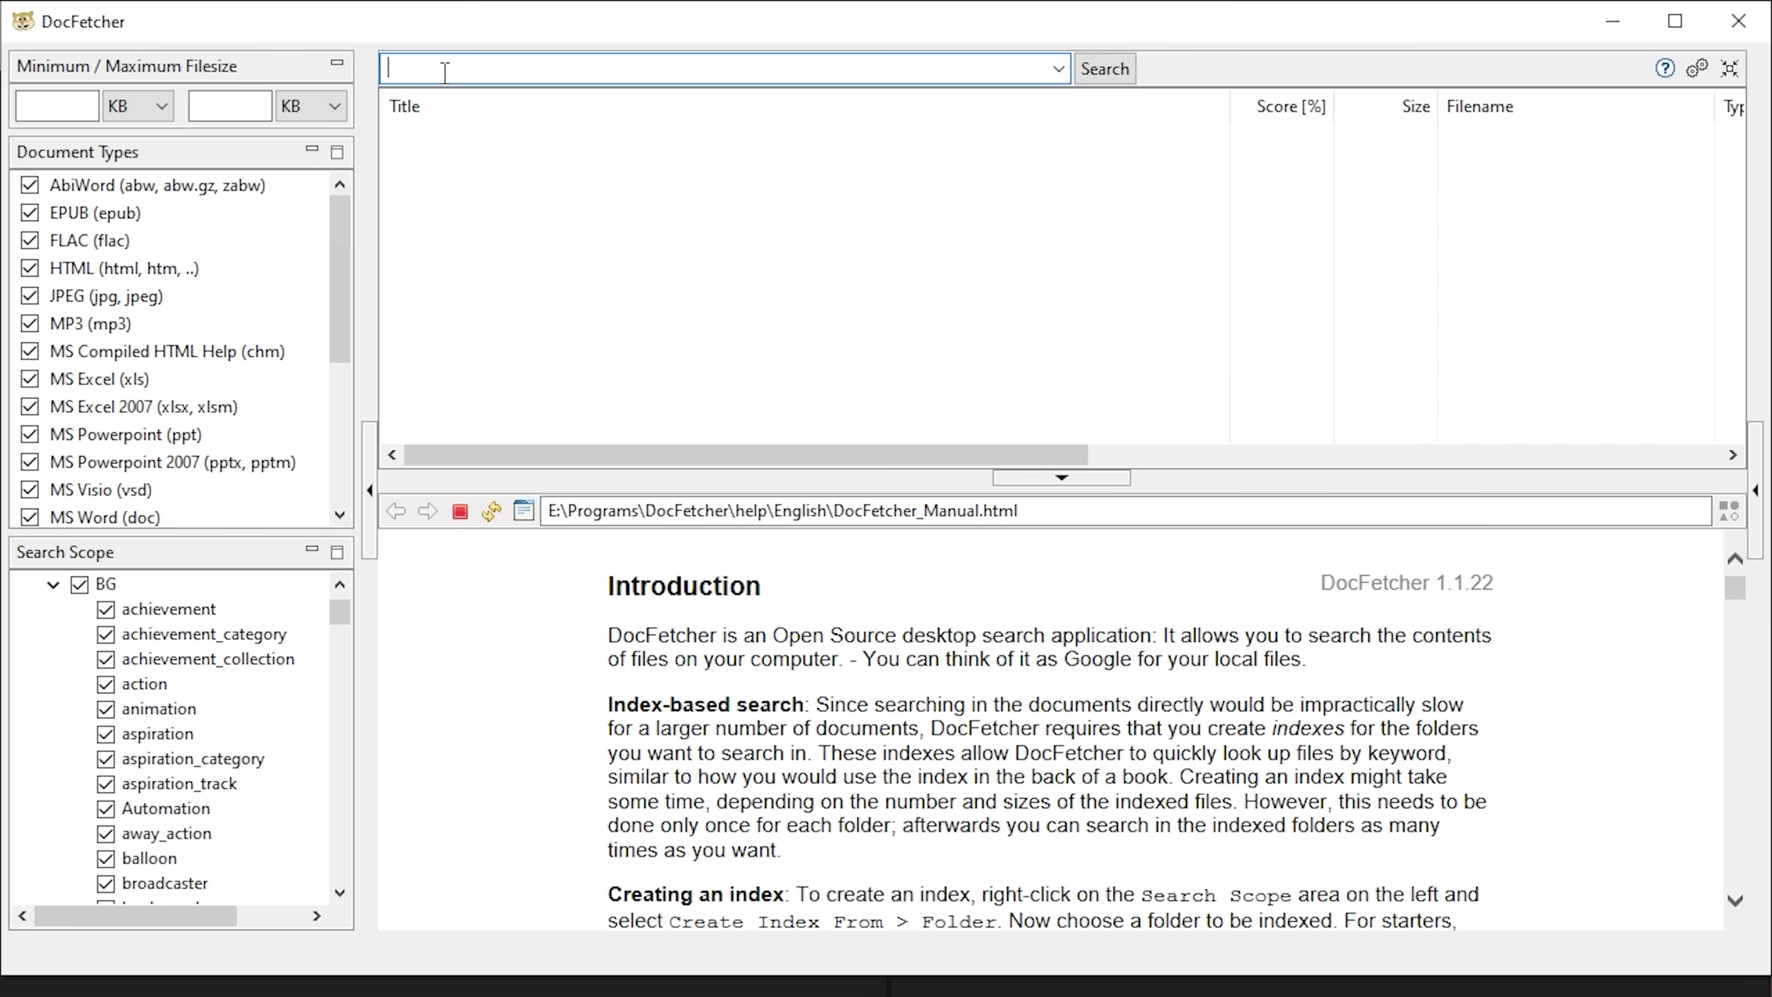
type("*EMOTION*")
key("Return")
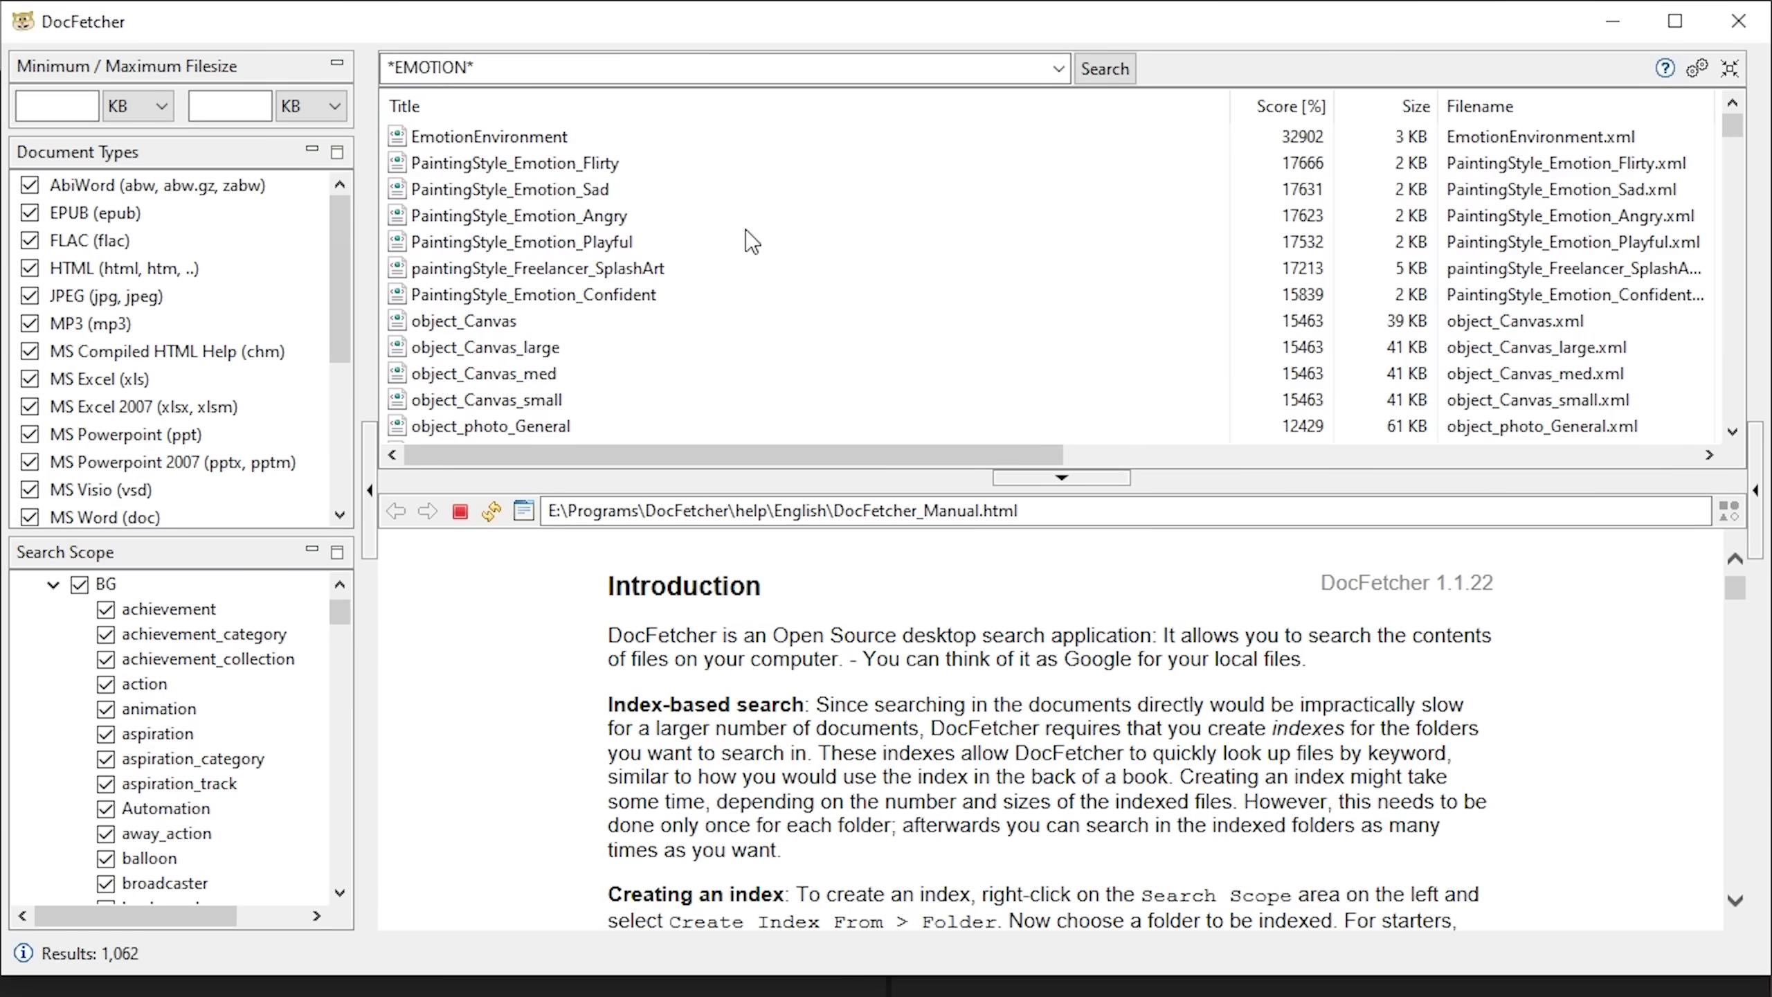
Look through the emotion search results and preview the highlighted matches in tv_UpgradeNeverBreak_Resume.
scroll(593, 213, "down", 20)
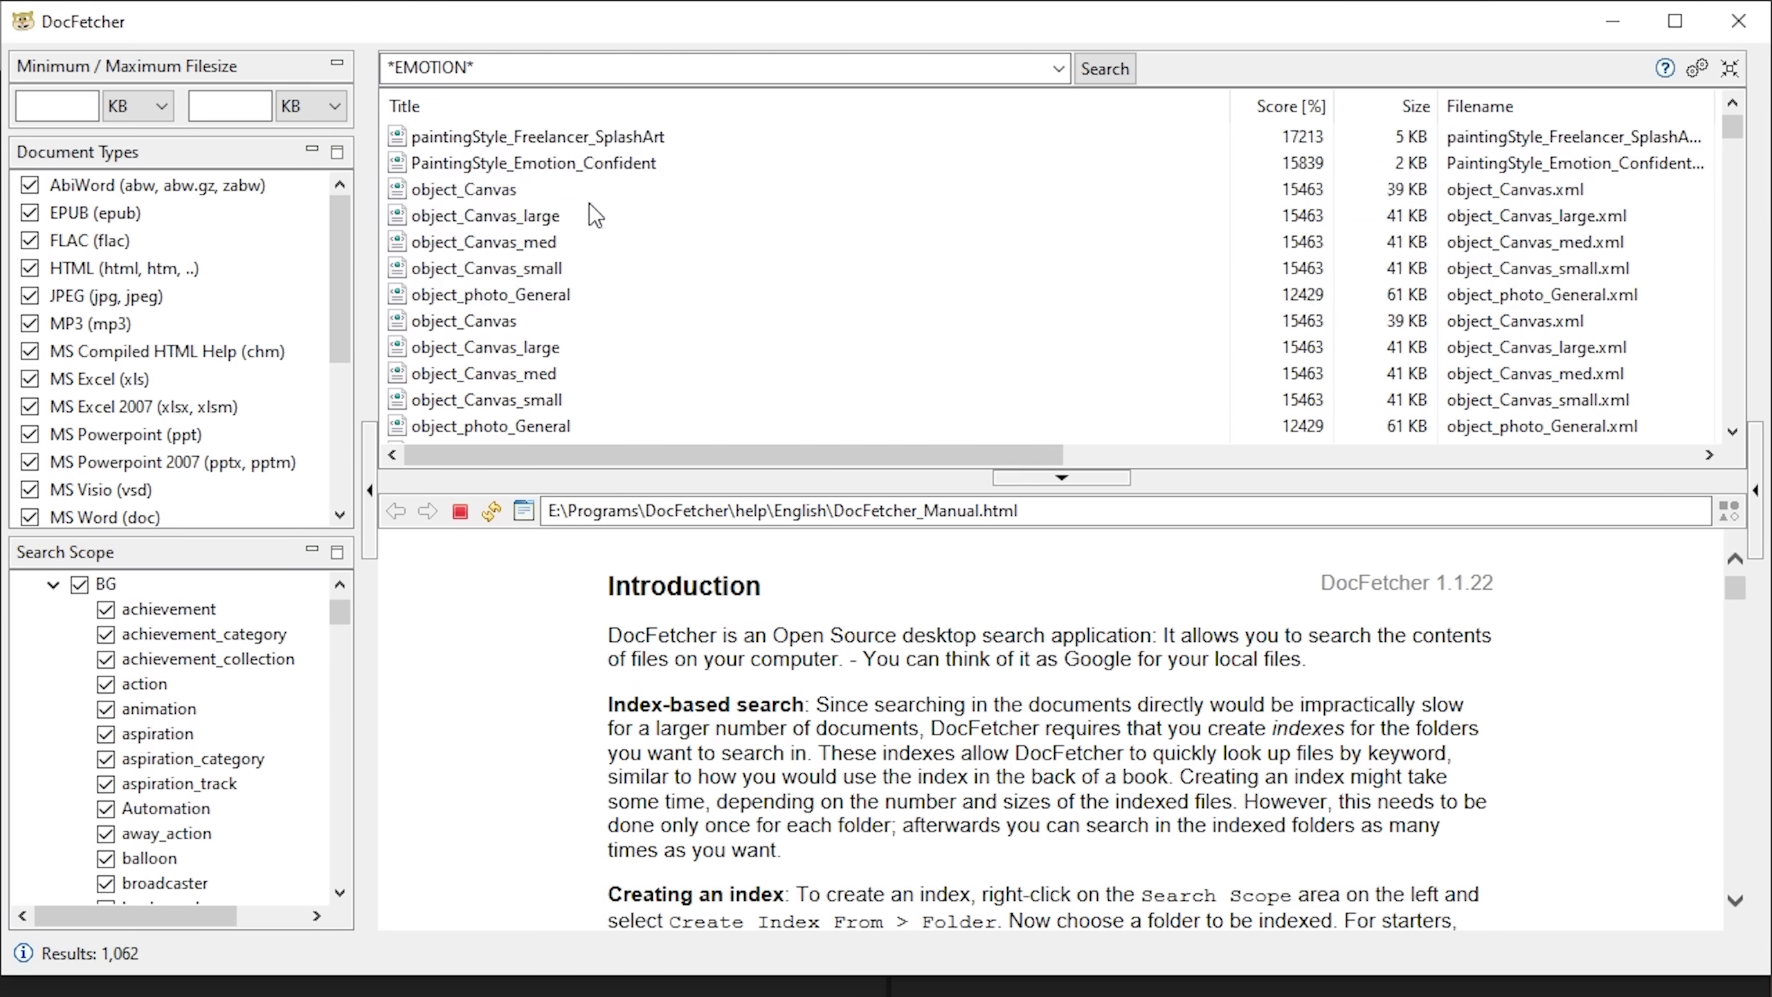
scroll(593, 213, "down", 20)
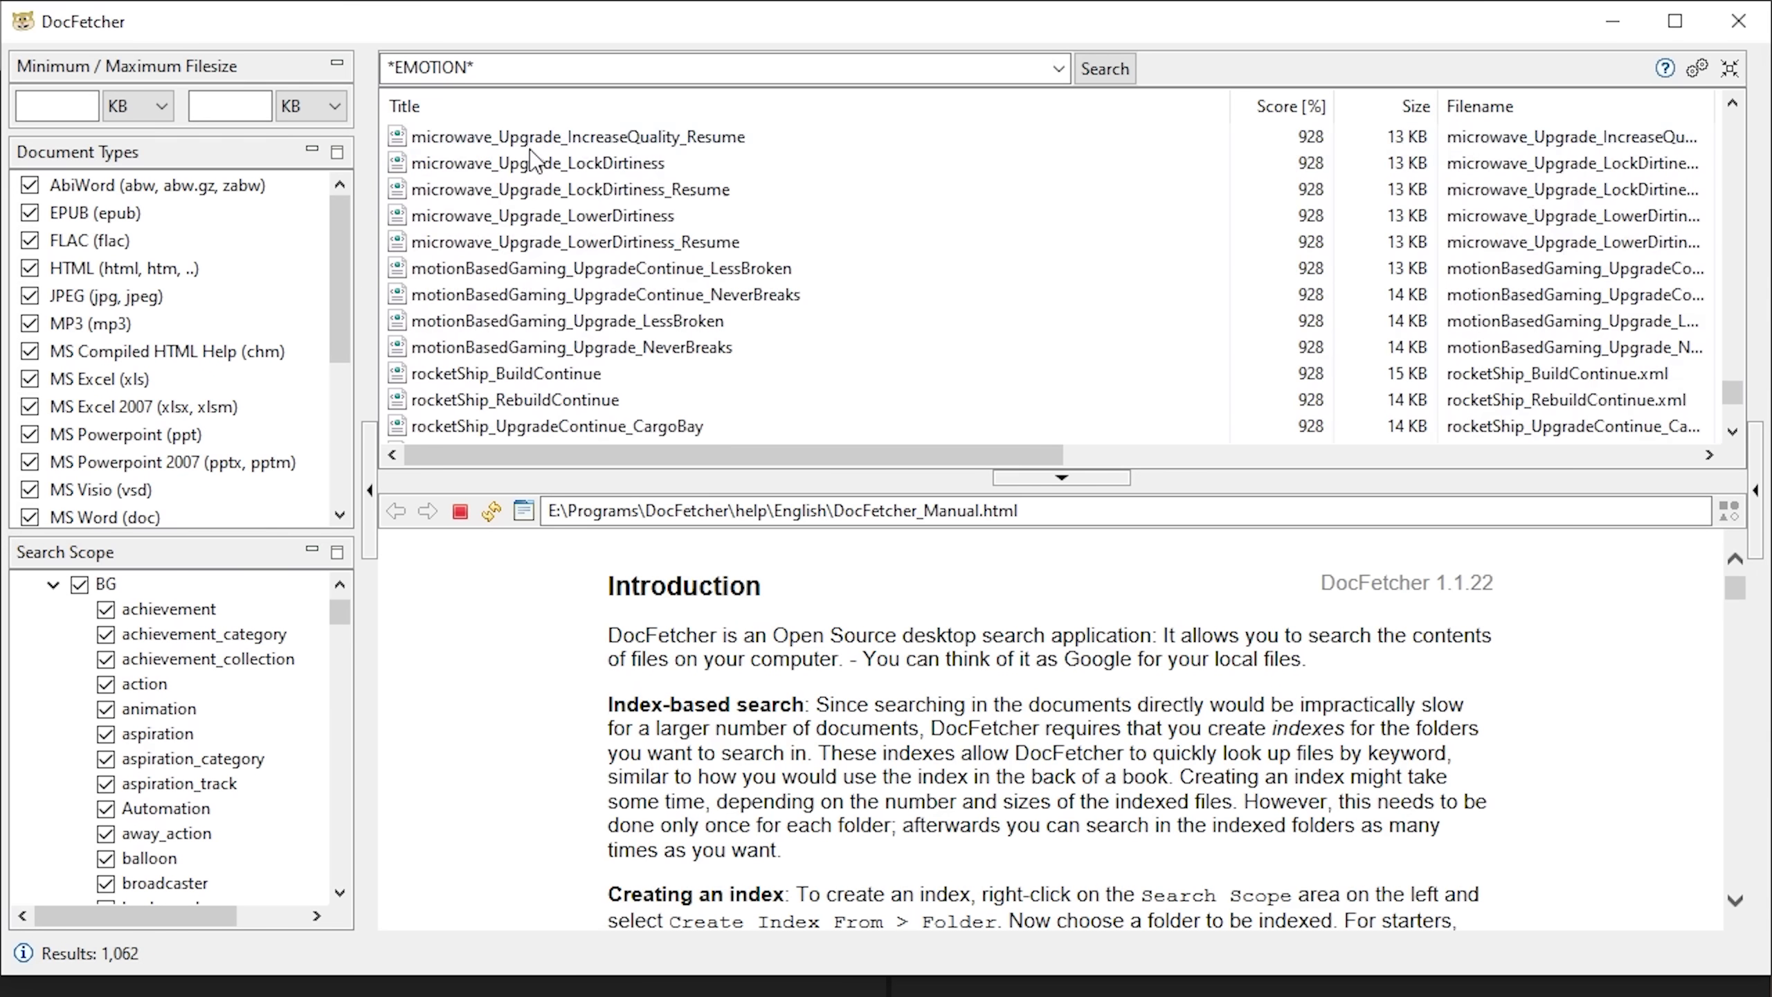
left_click(558, 268)
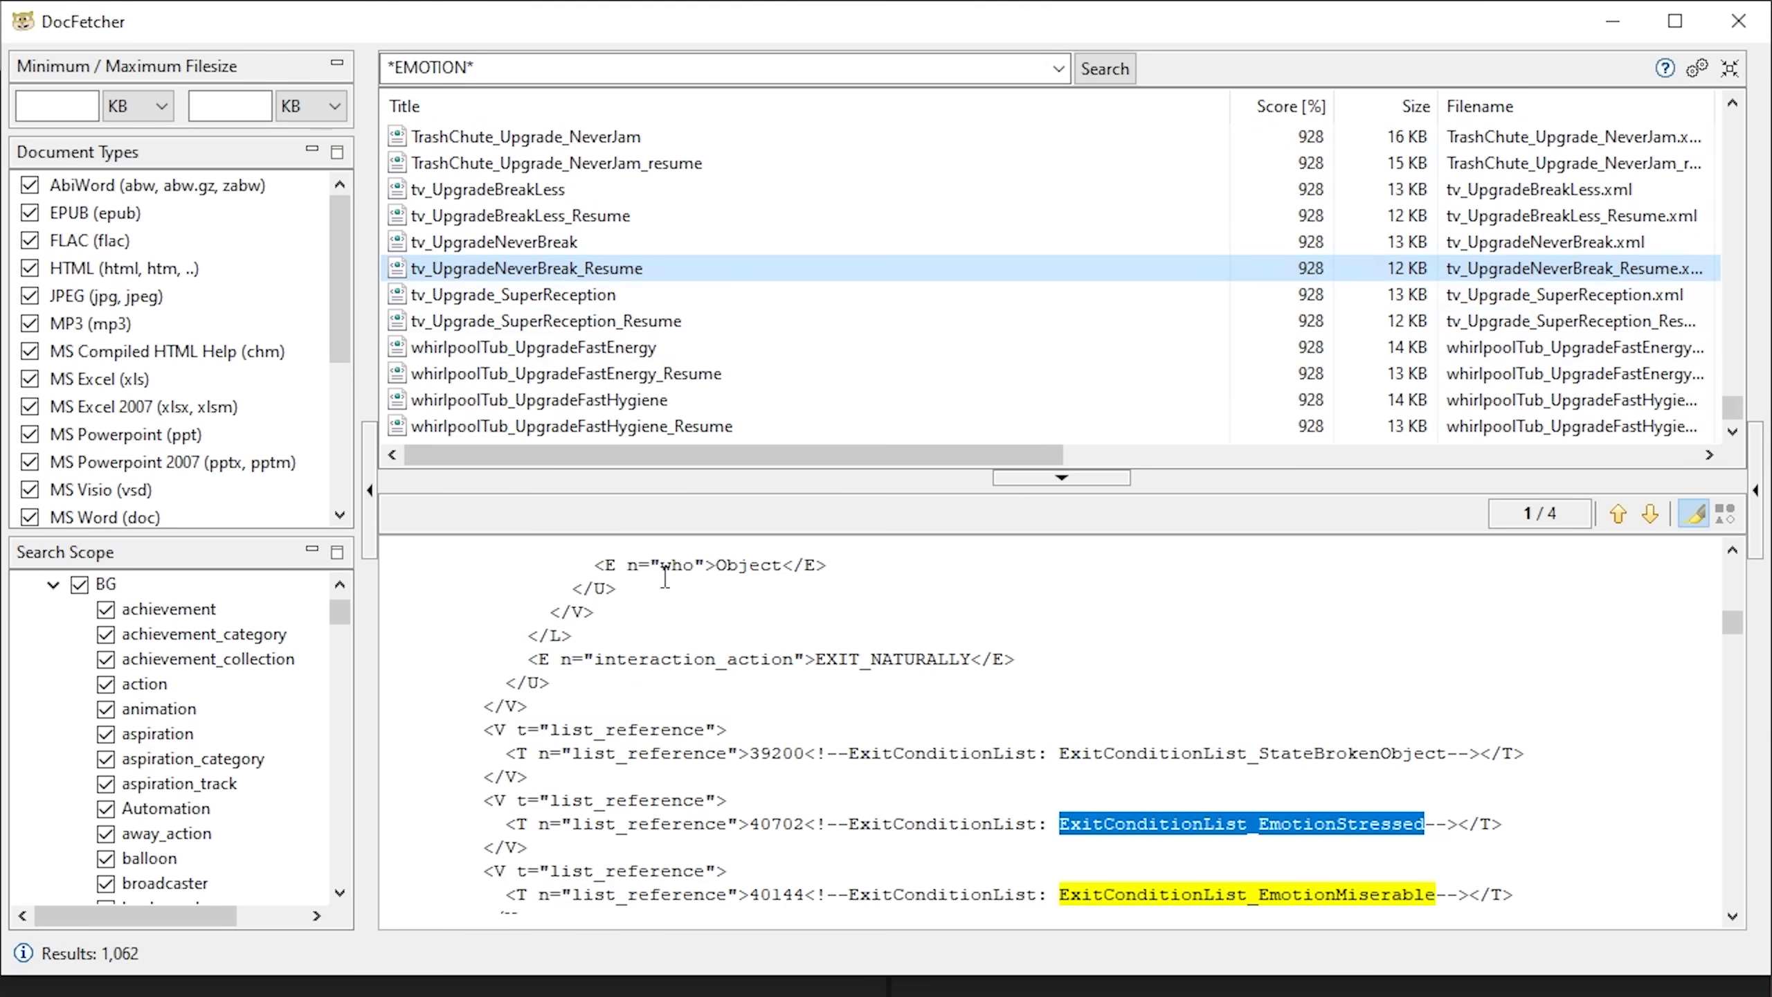
scroll(707, 846, "down", 3)
scroll(707, 846, "down", 3)
Search the indexed XML files for *IDLE* and sort the results by title.
left_click(514, 67)
type("*")
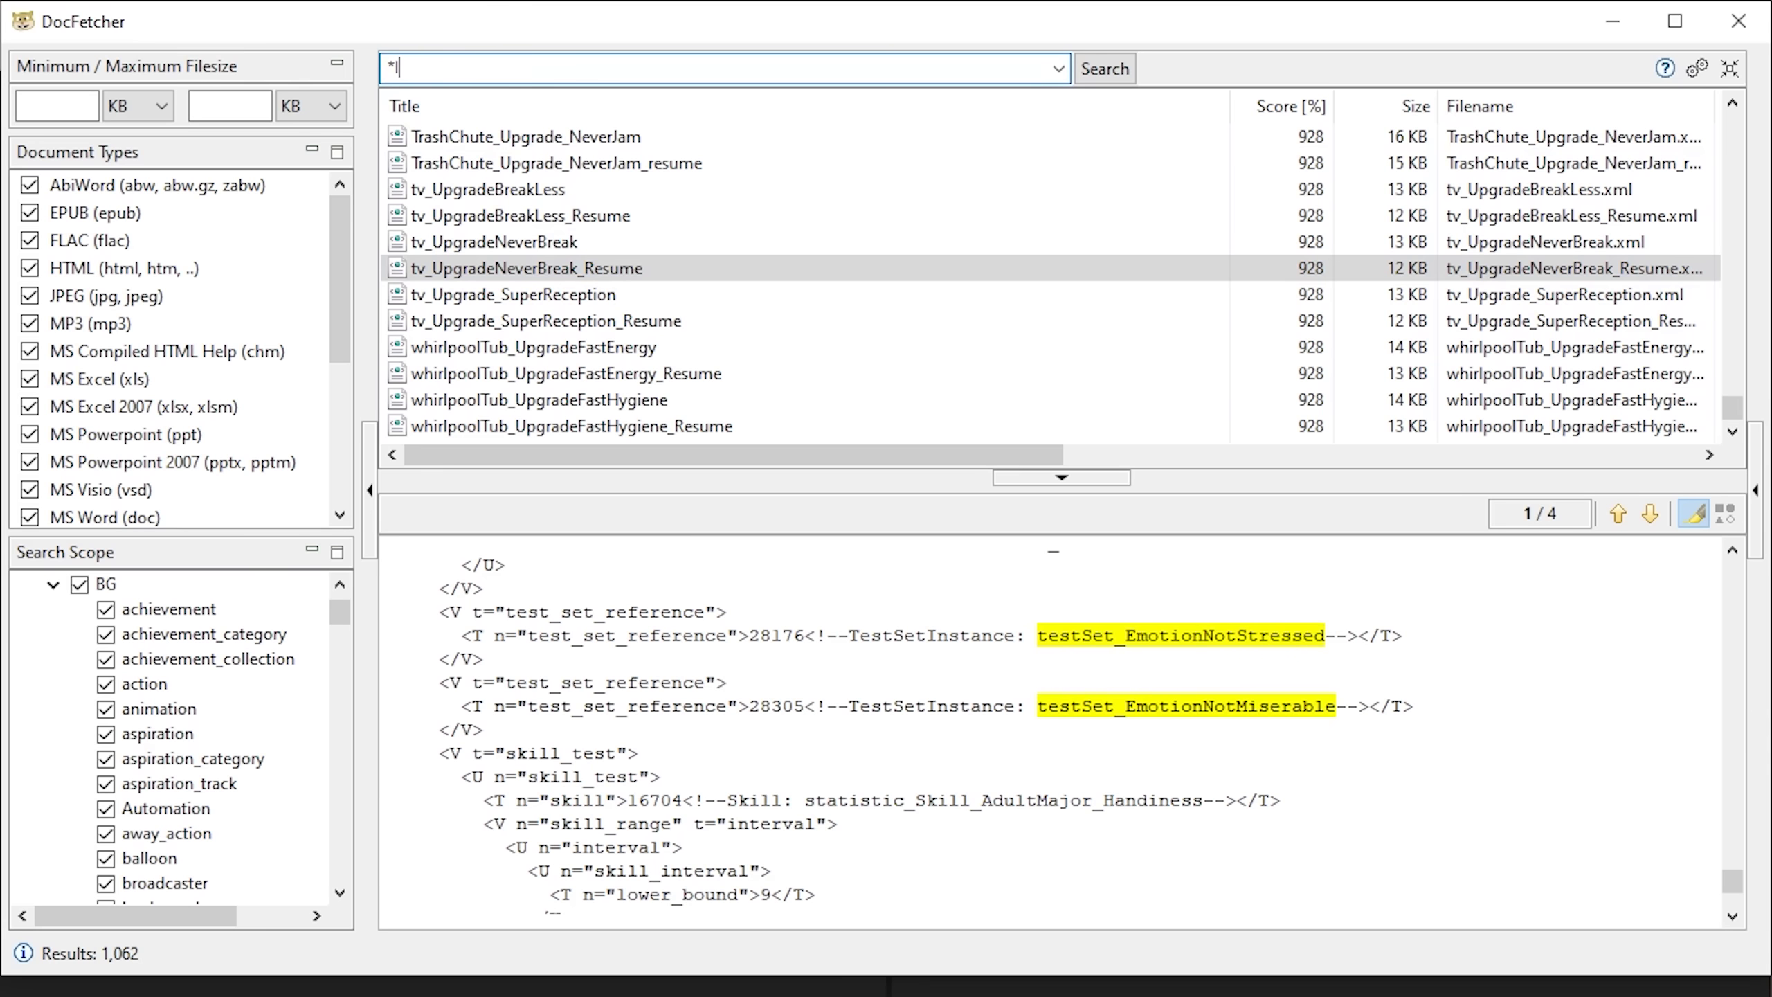
type("IDLE*")
key("Return")
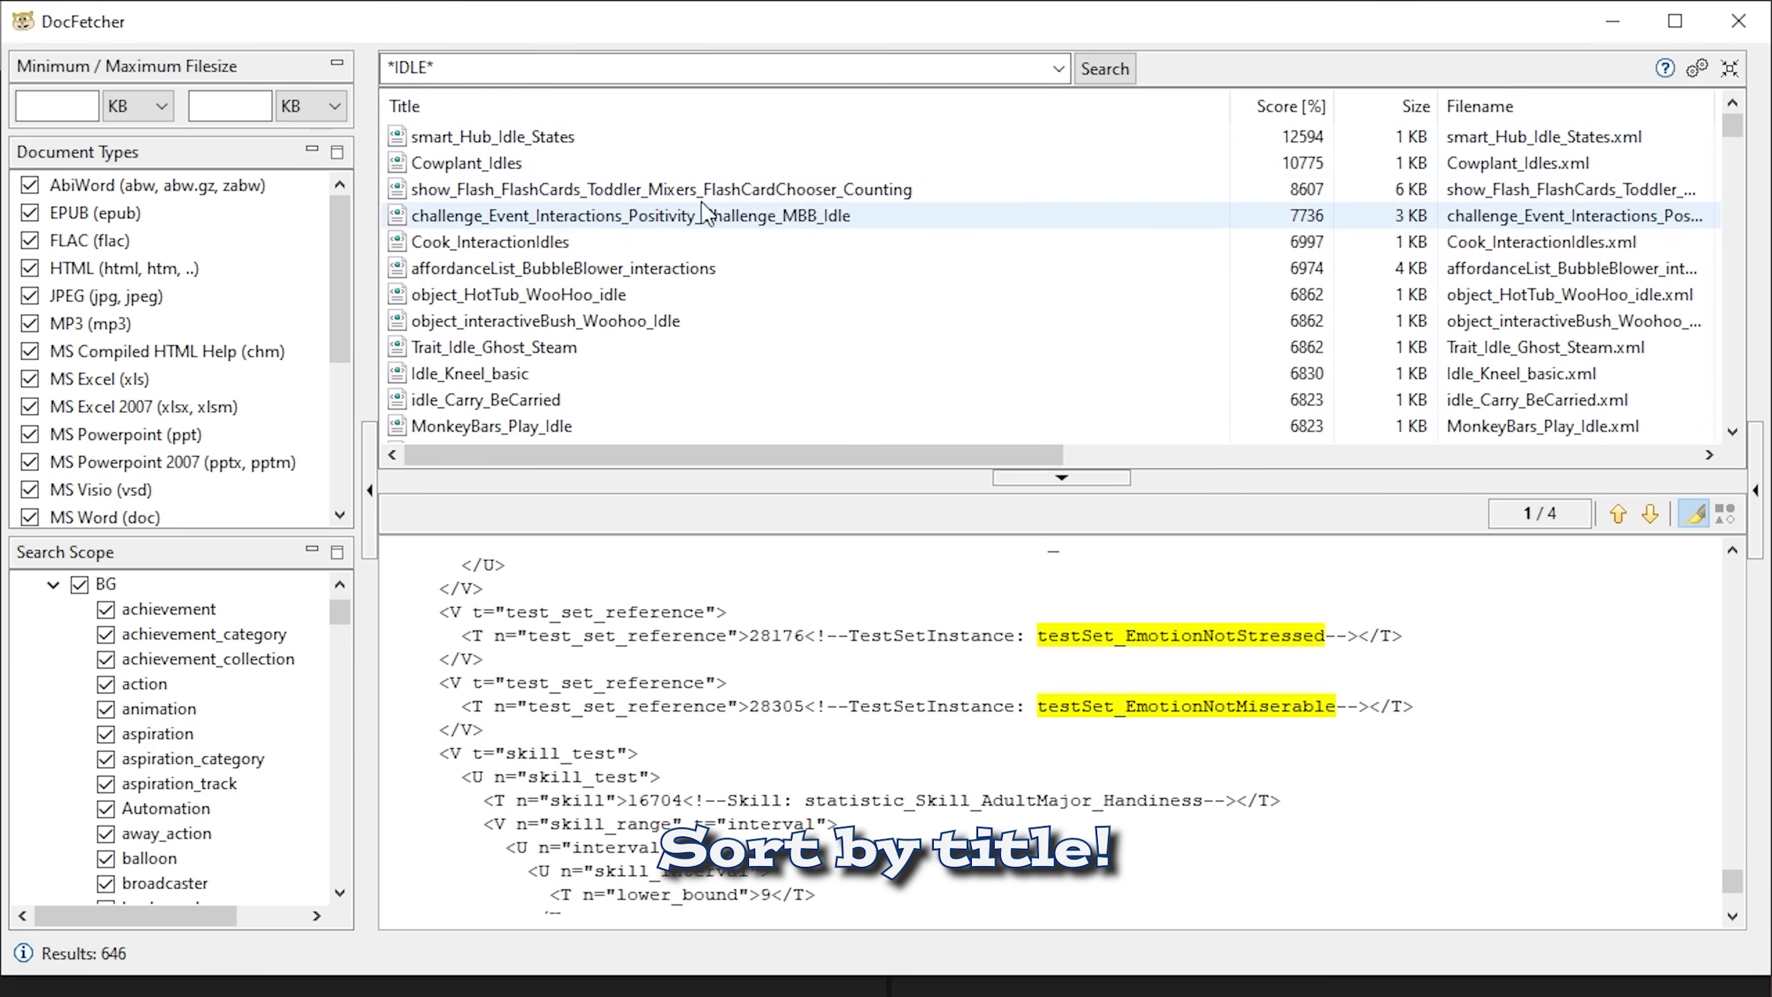
left_click(502, 106)
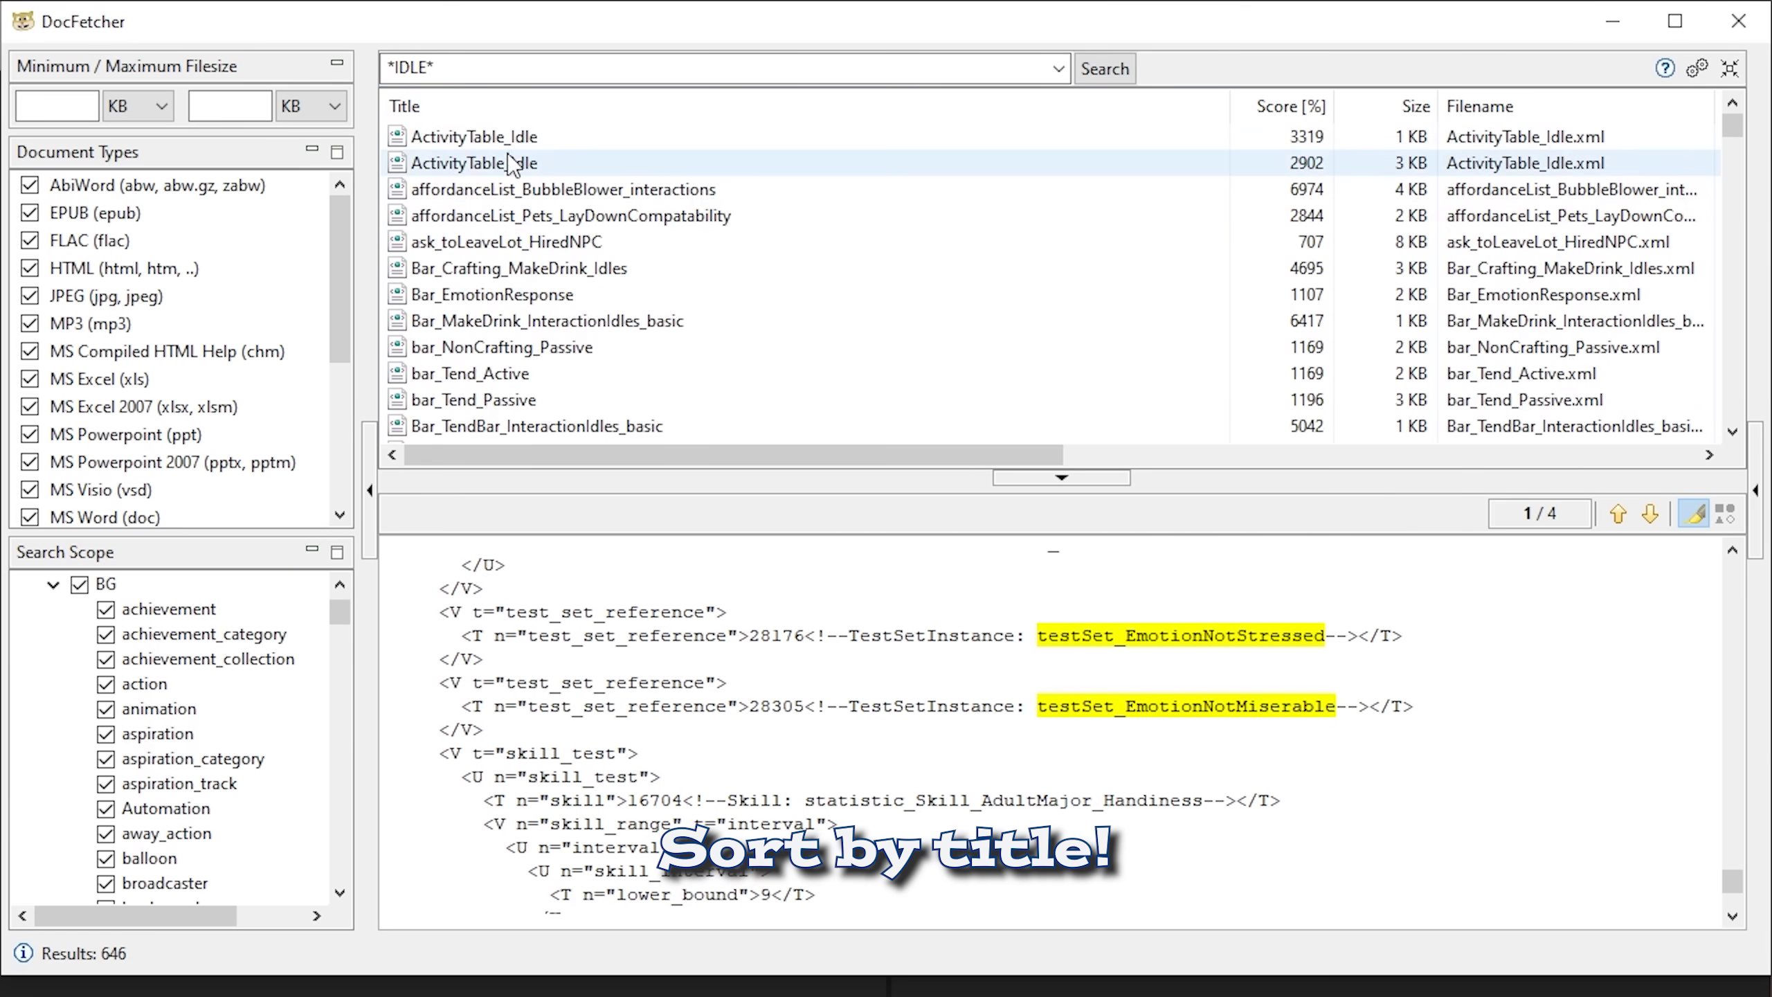
Find Emotion_Idle among the idle results and read through its XML, including the highlighted matches, tested buffs and blacklist.
scroll(513, 165, "down", 10)
scroll(513, 161, "up", 2)
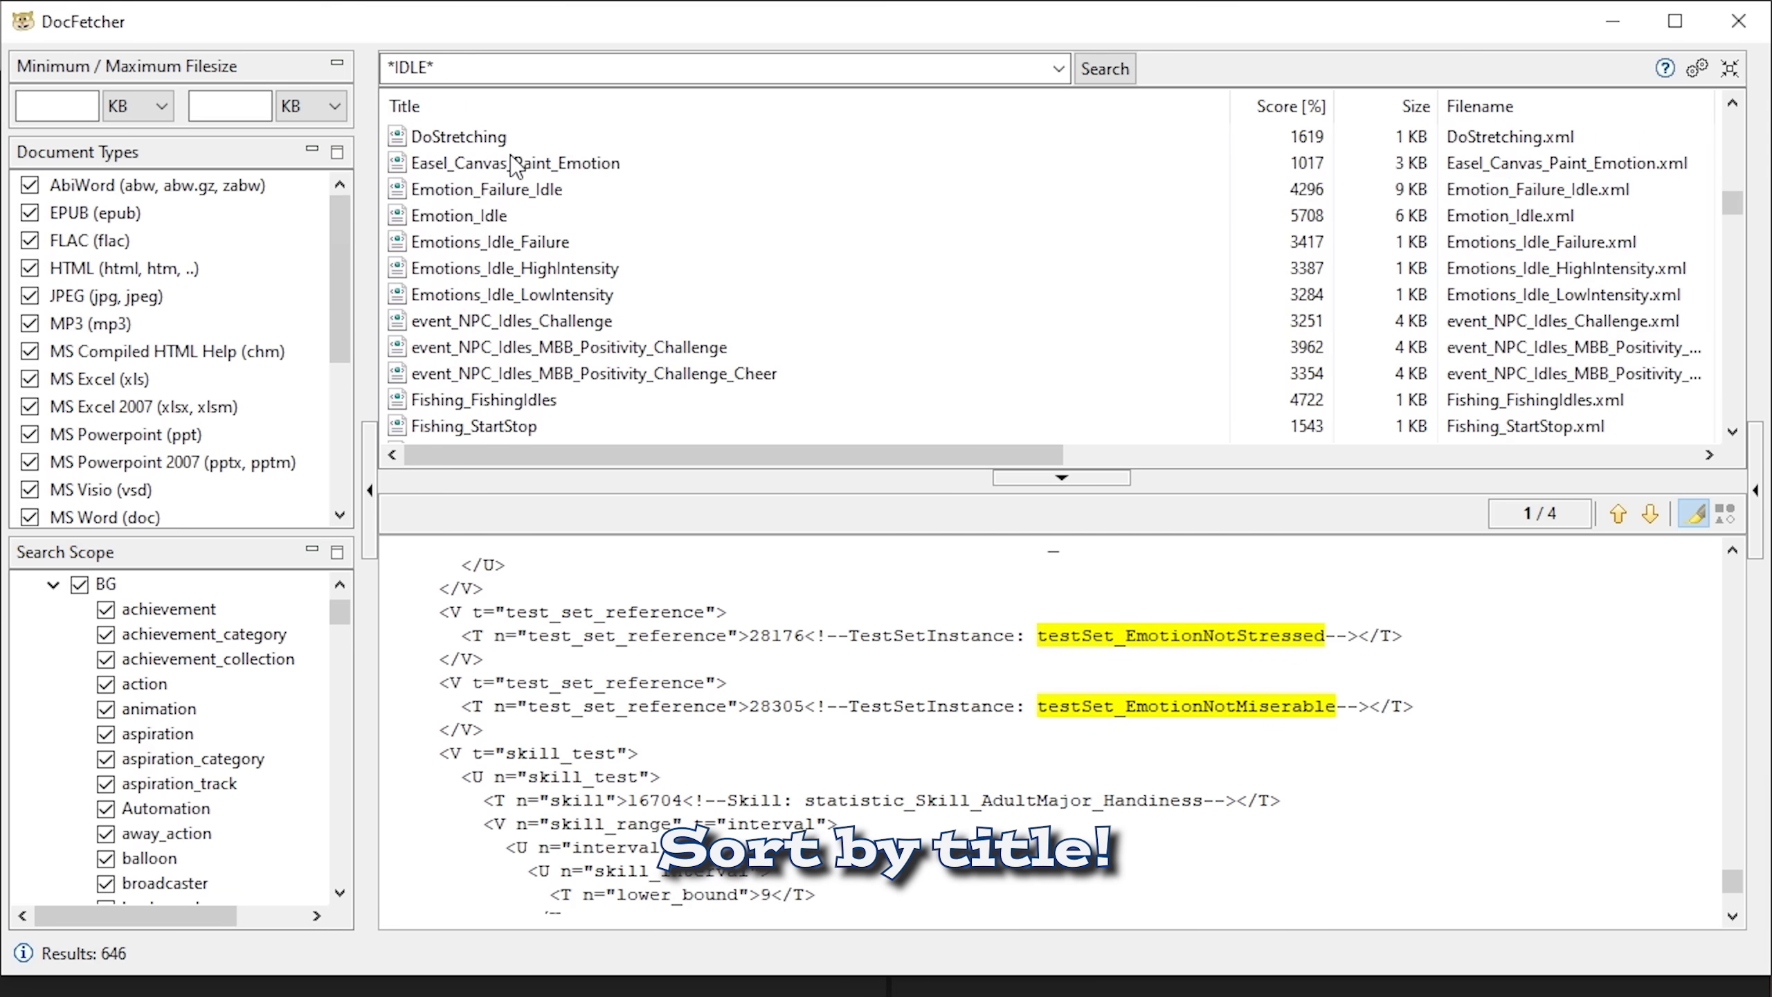
left_click(551, 209)
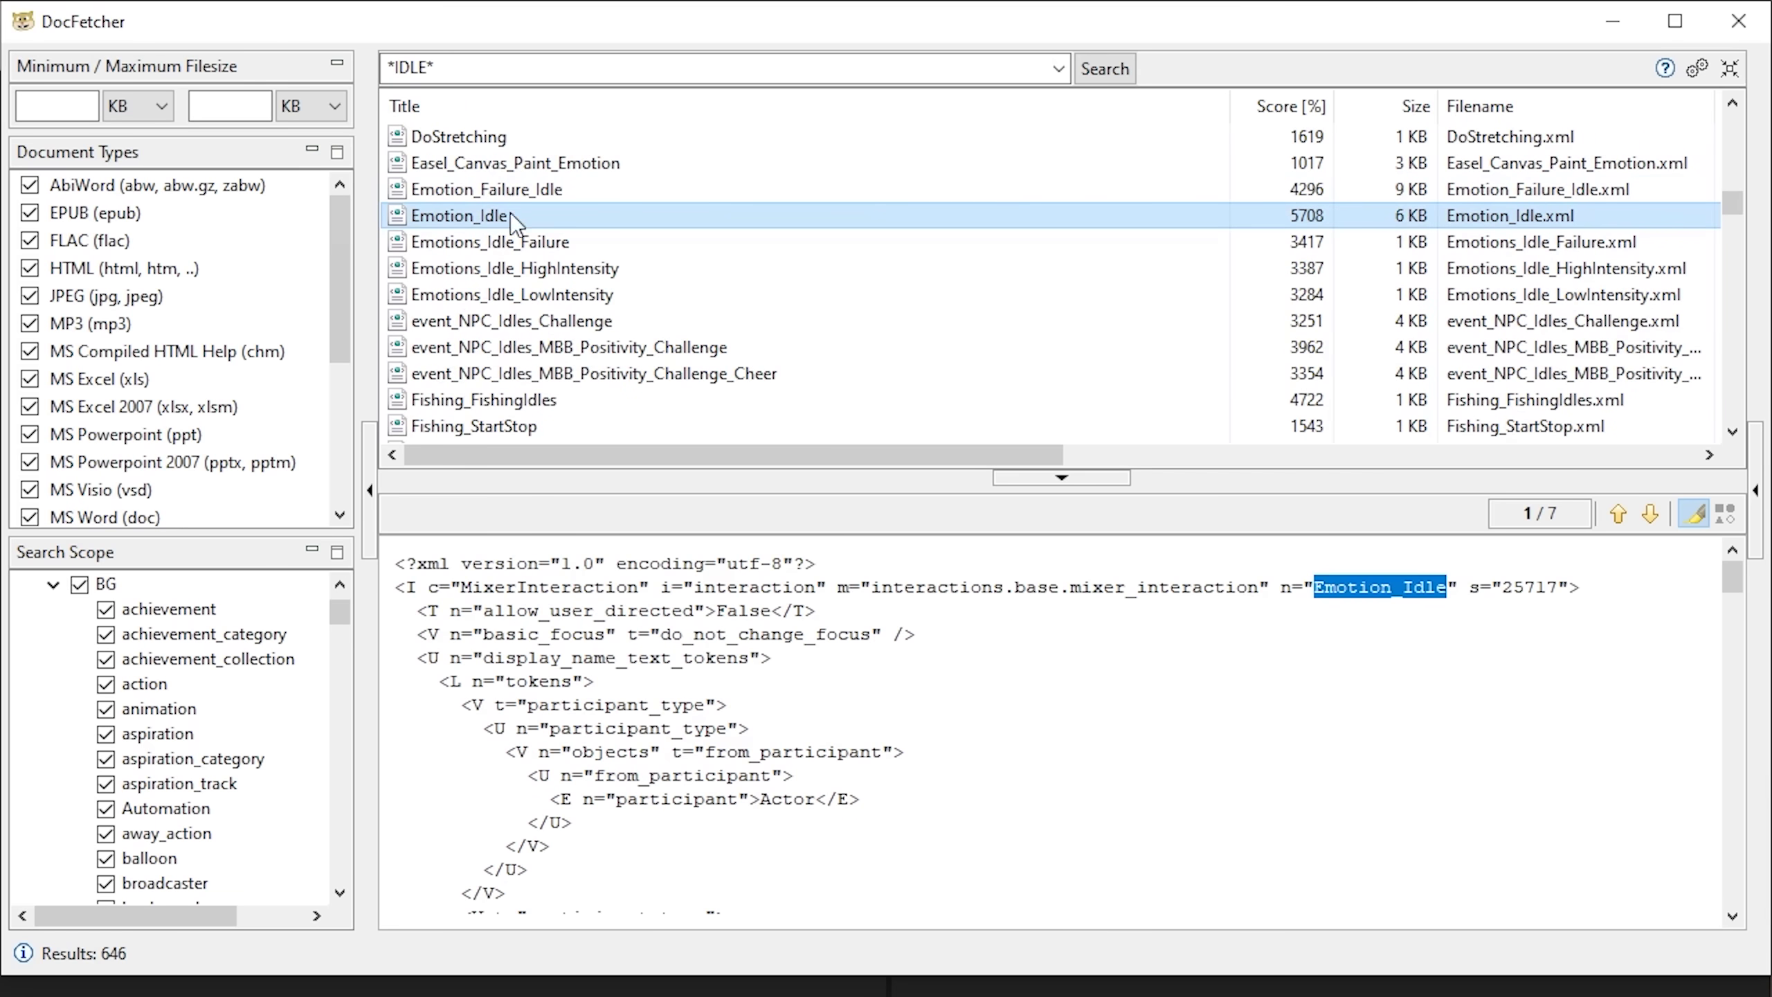
scroll(612, 668, "down", 2)
scroll(612, 668, "down", 5)
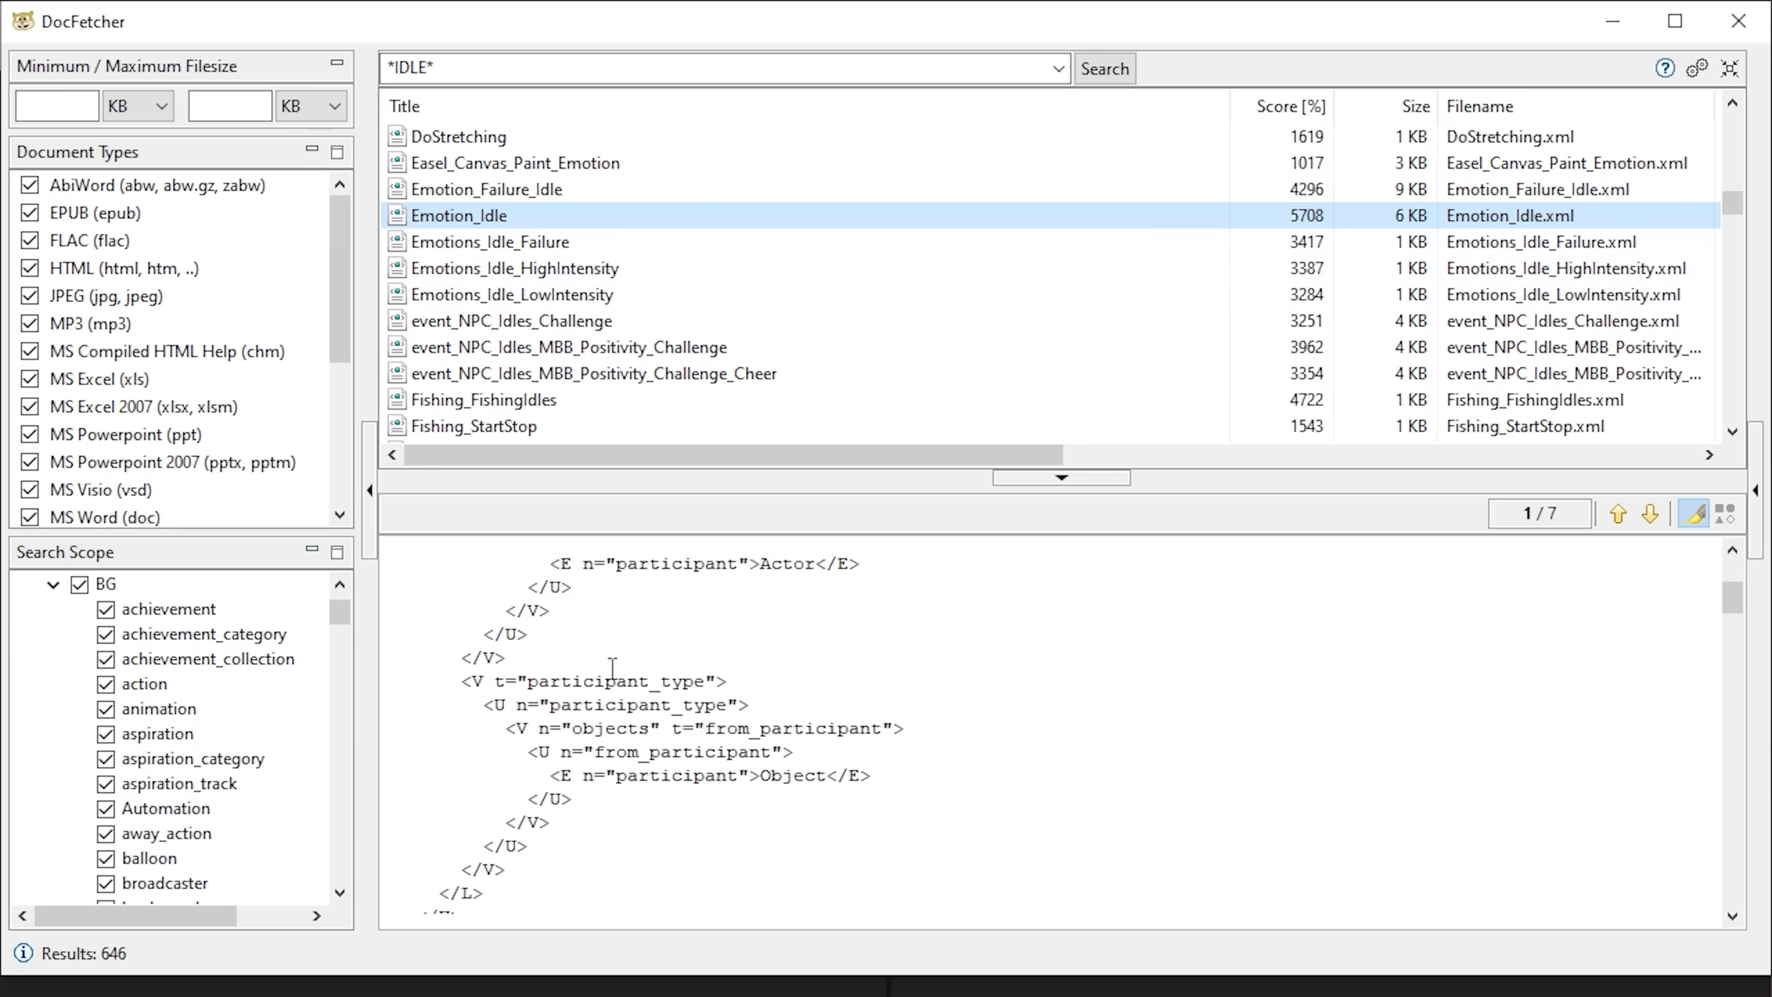
scroll(616, 668, "down", 2)
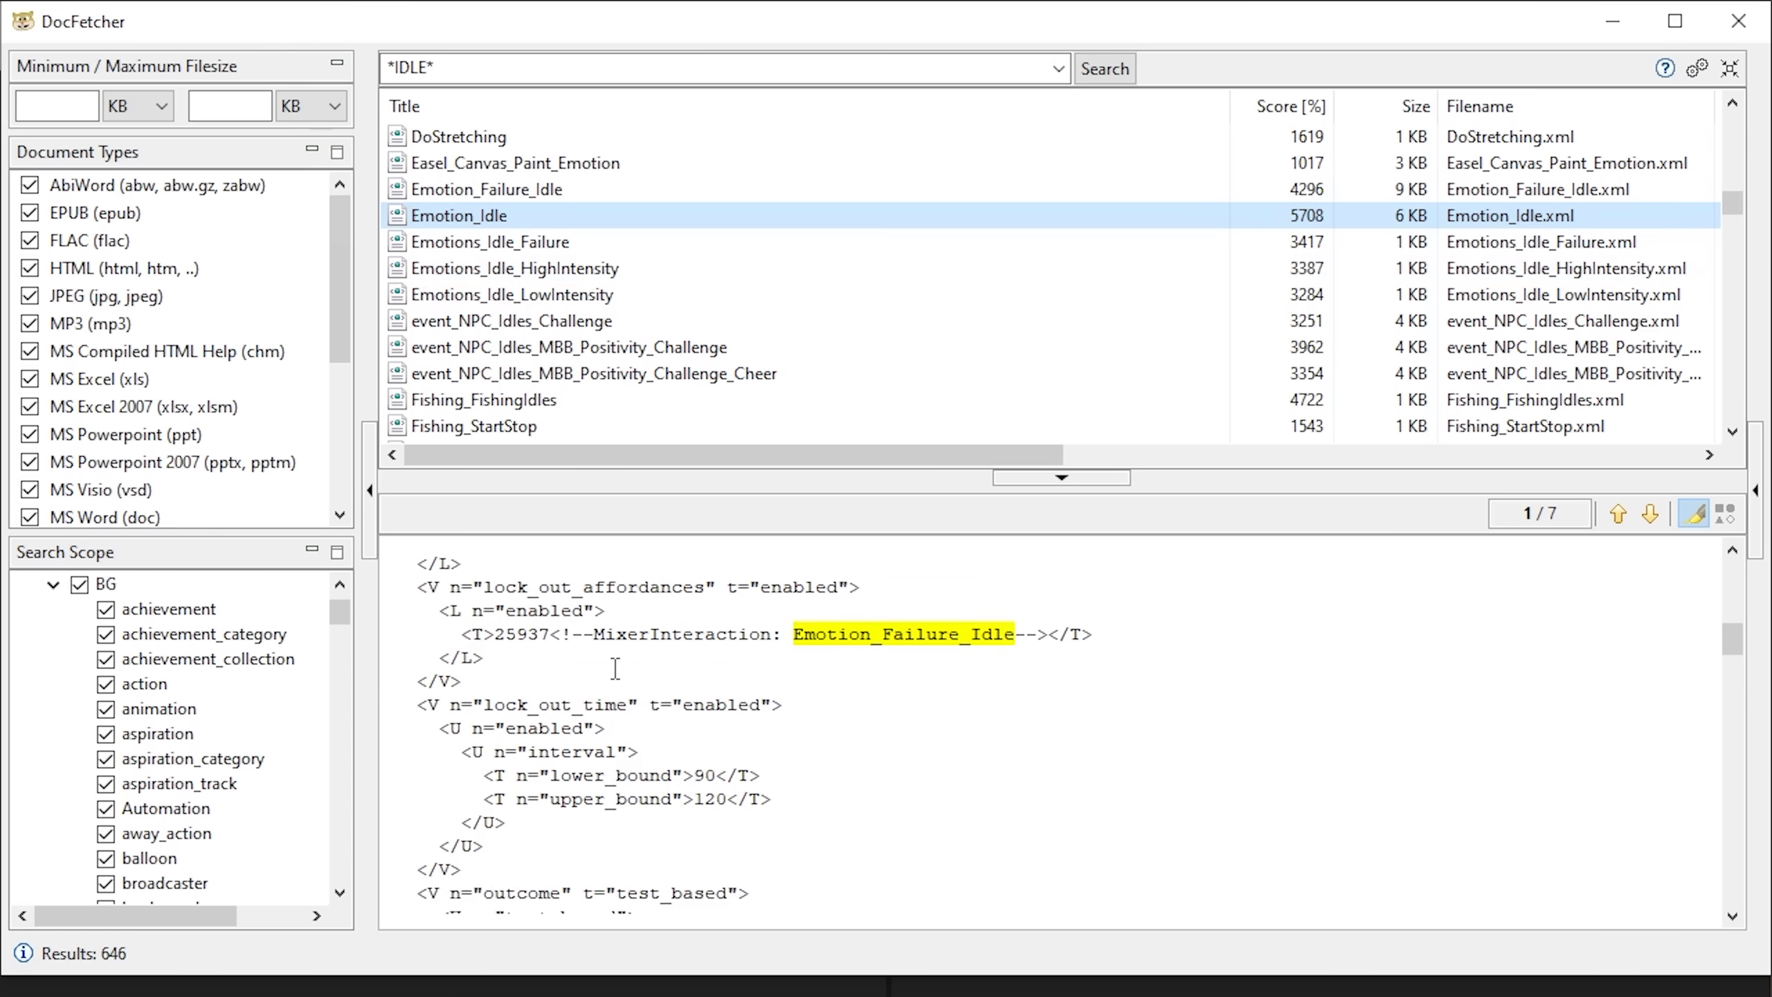
scroll(614, 677, "down", 12)
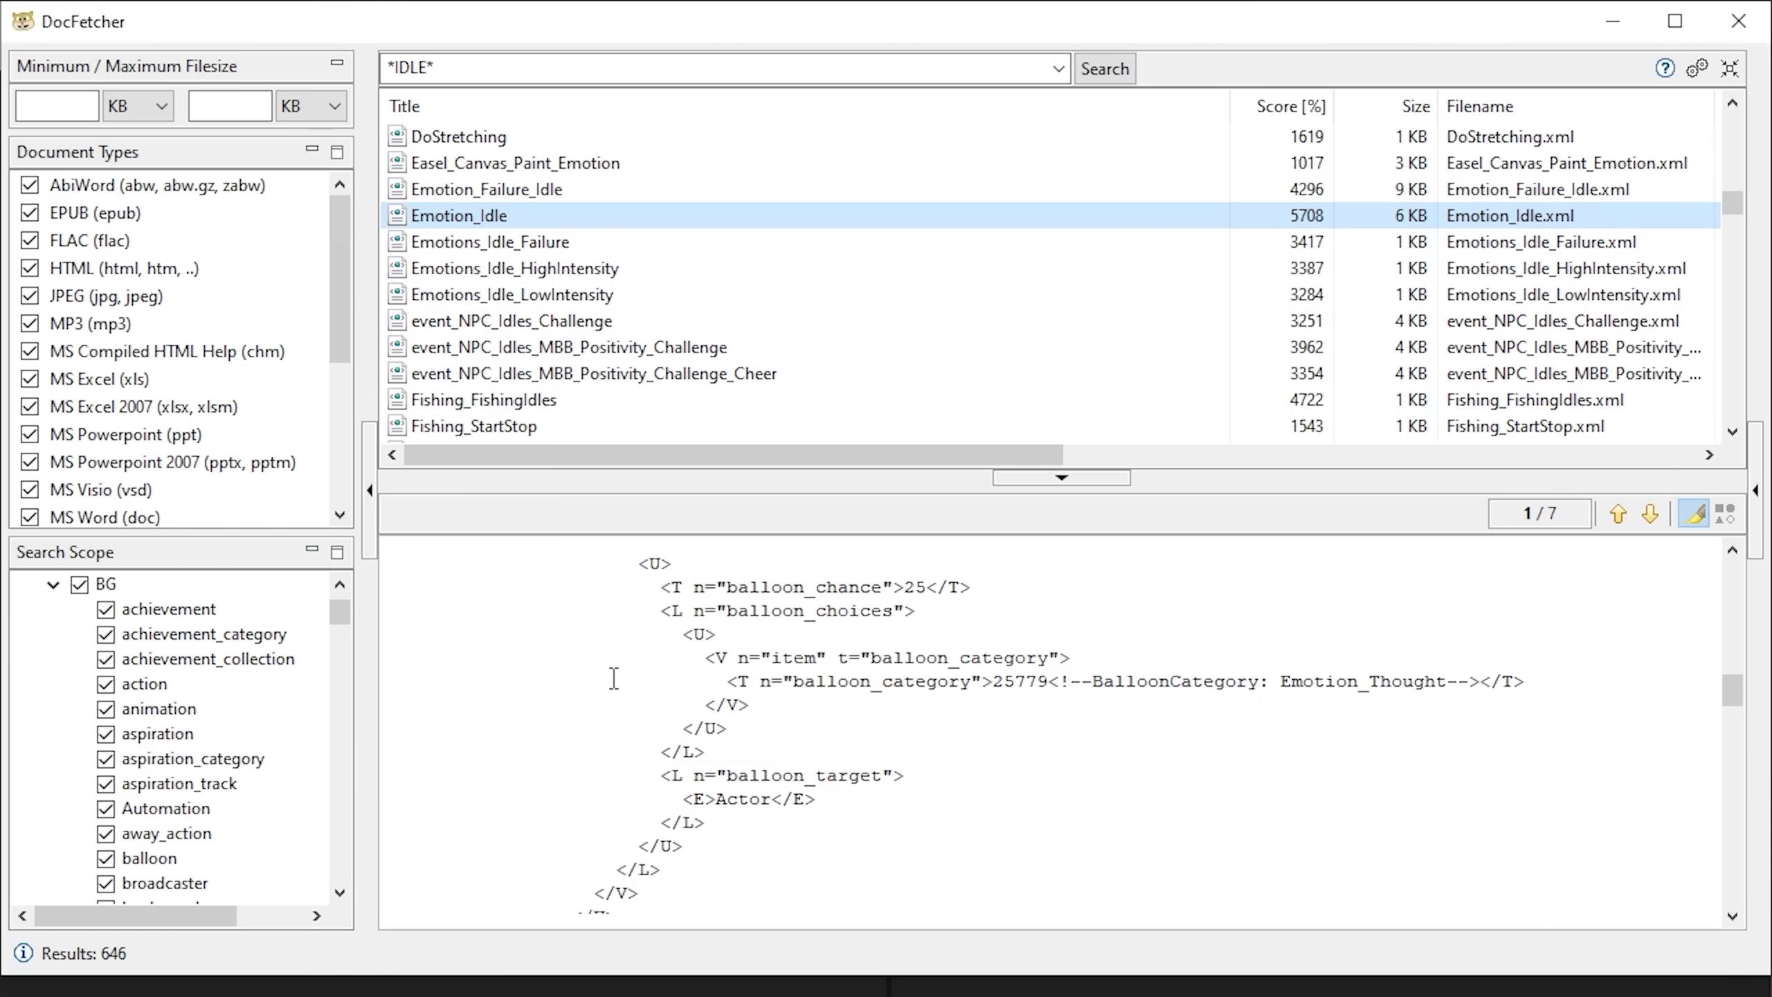
scroll(614, 677, "down", 15)
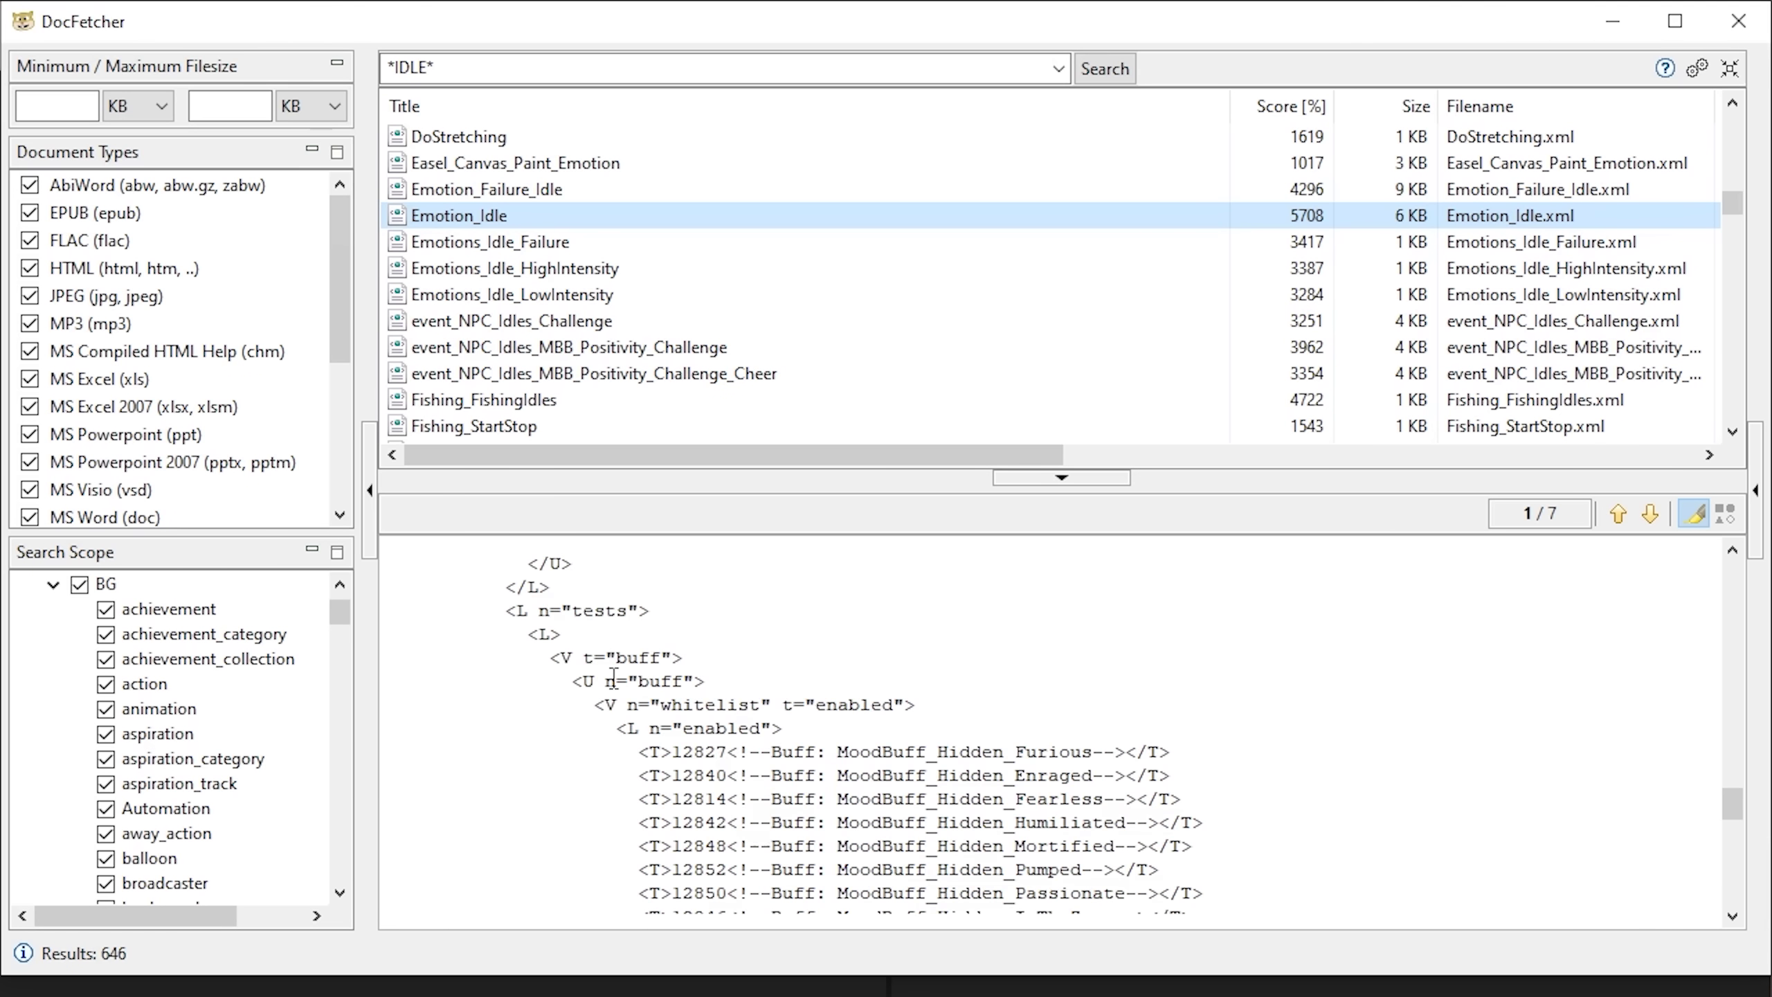
scroll(614, 678, "down", 15)
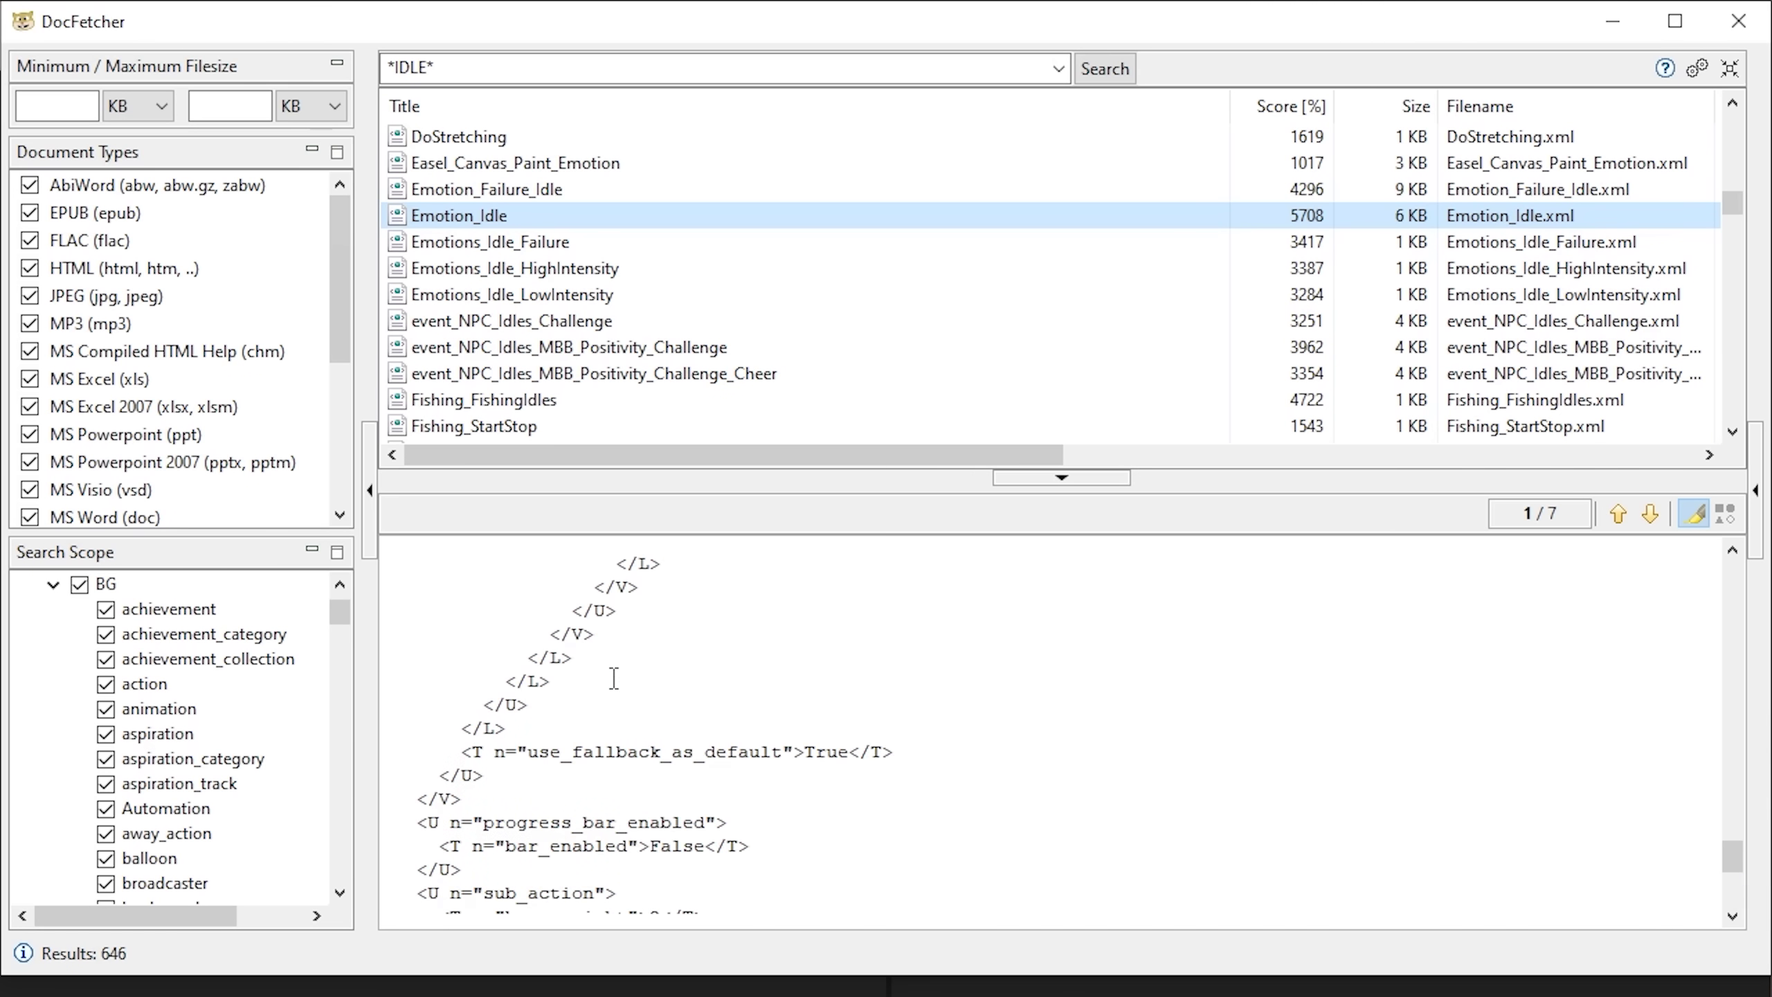
scroll(614, 678, "down", 3)
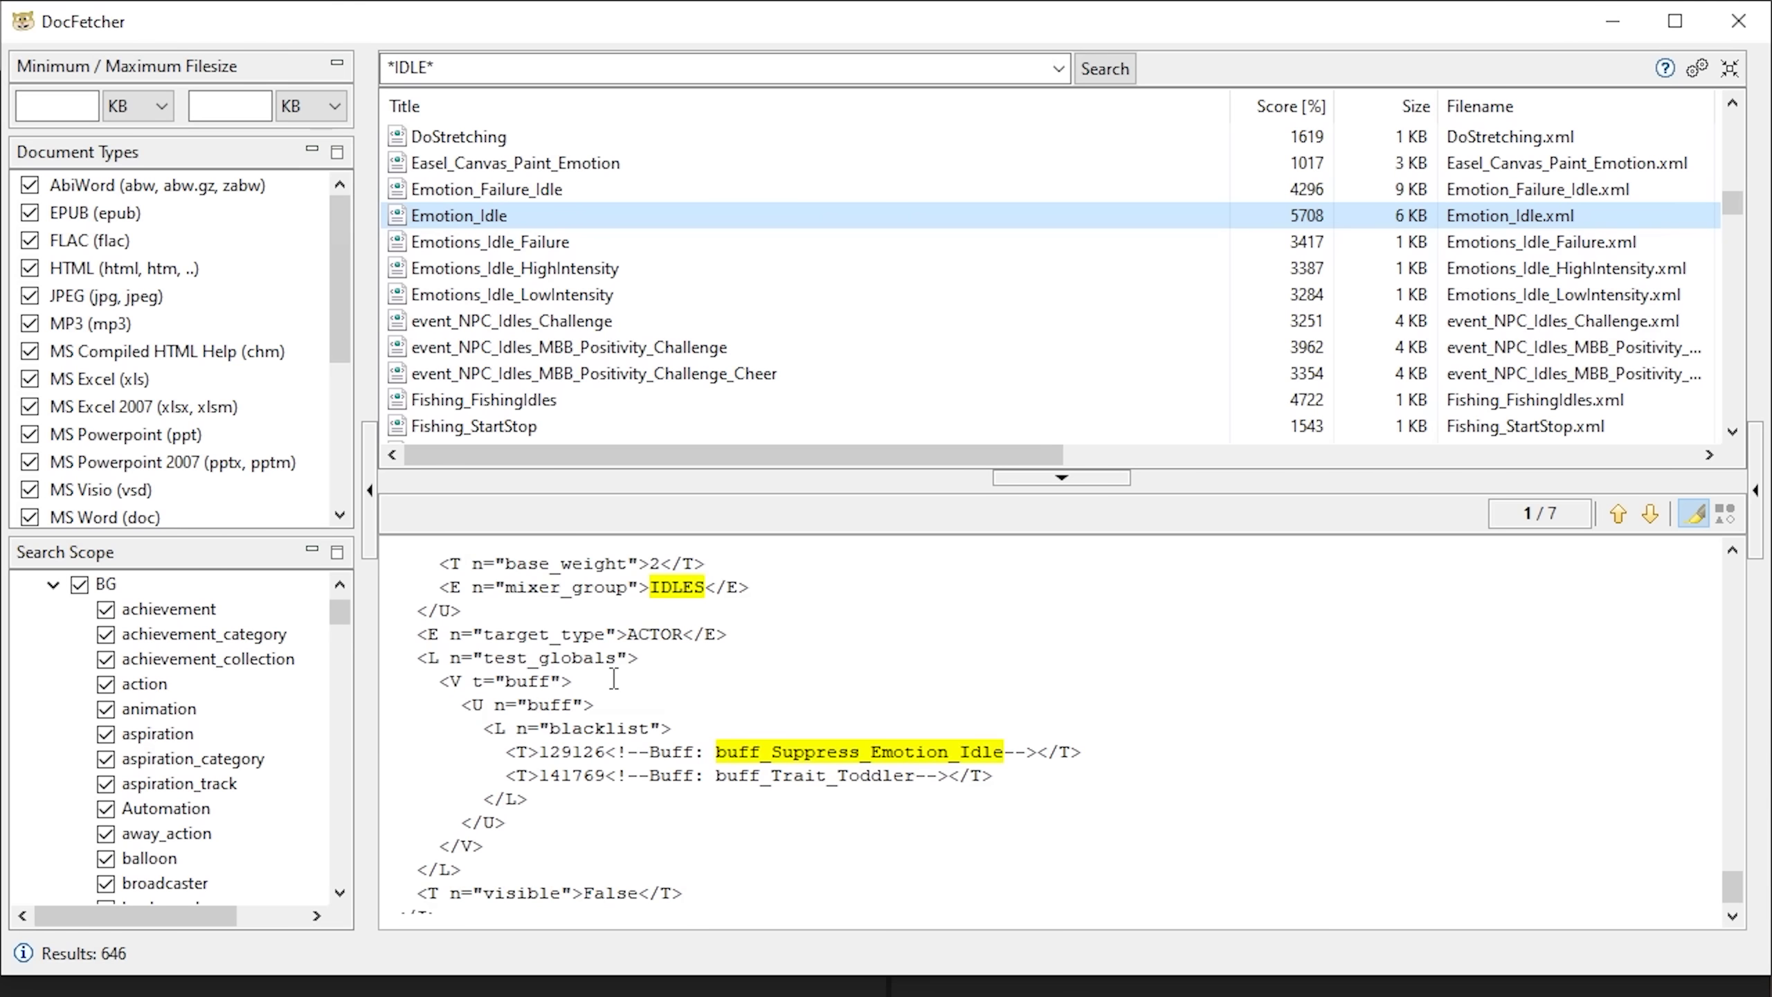
scroll(613, 677, "down", 1)
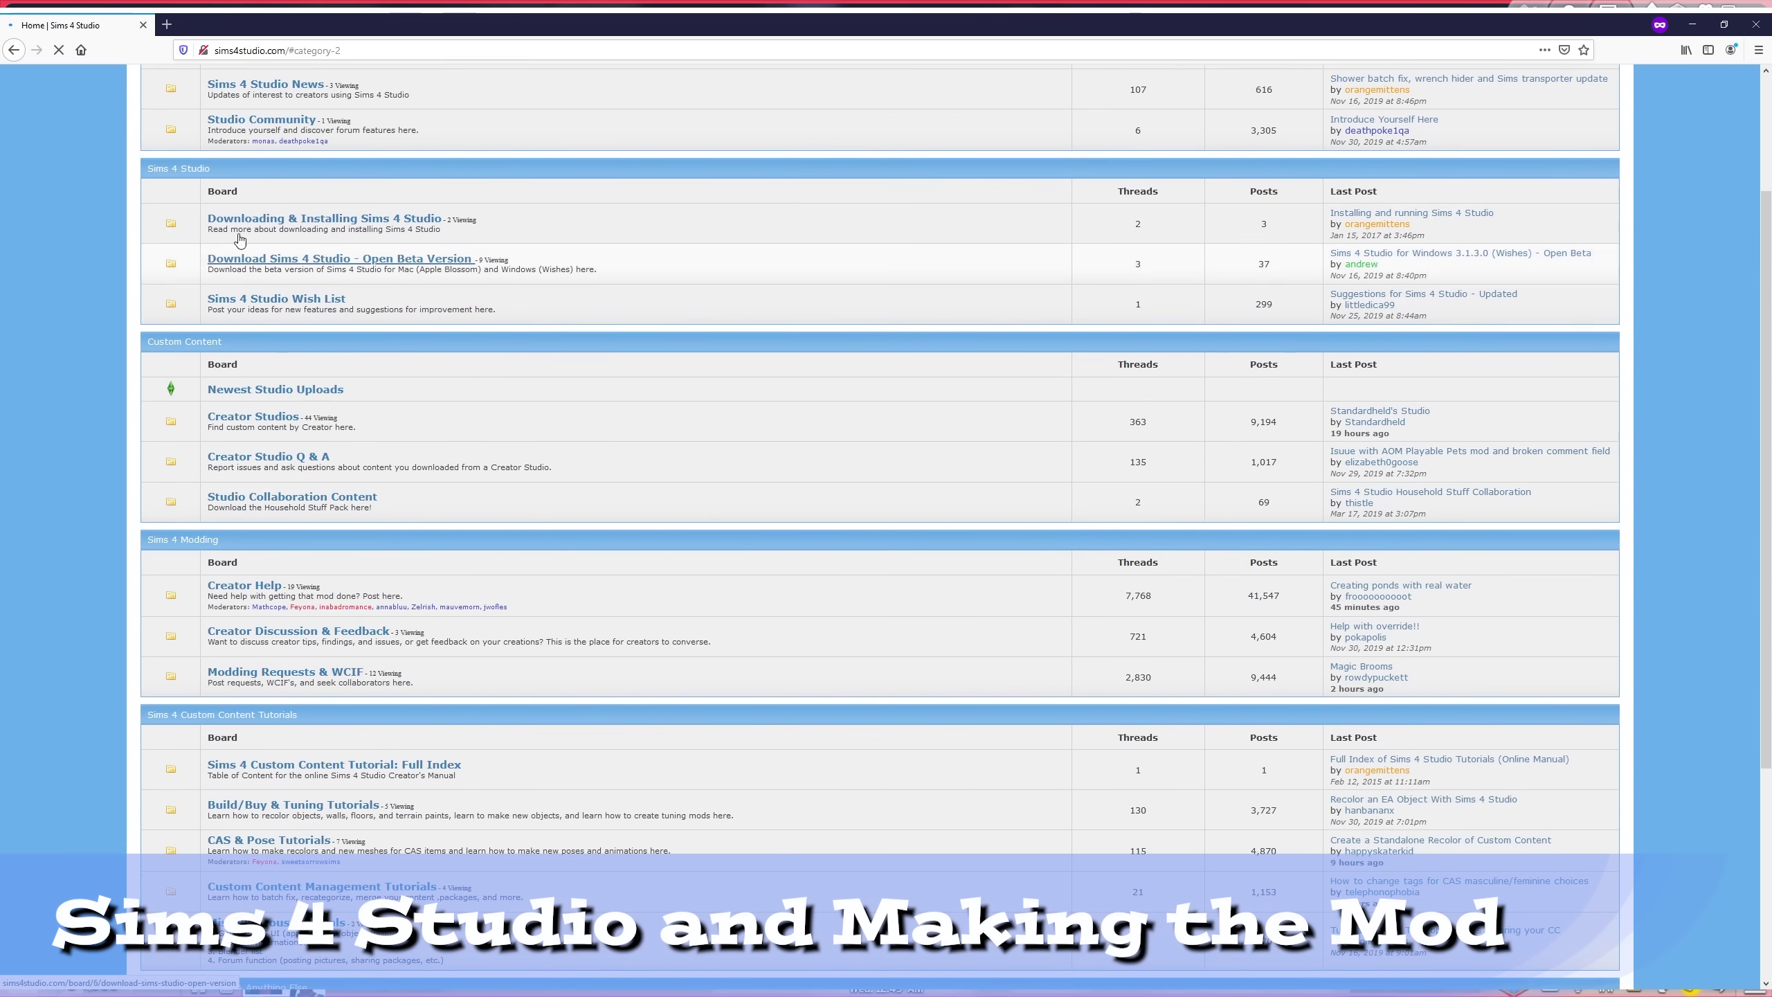
In the web browser, open the Sims 4 Studio open beta thread for Windows (Wishes) and download the installer.
left_click(319, 263)
left_click(395, 286)
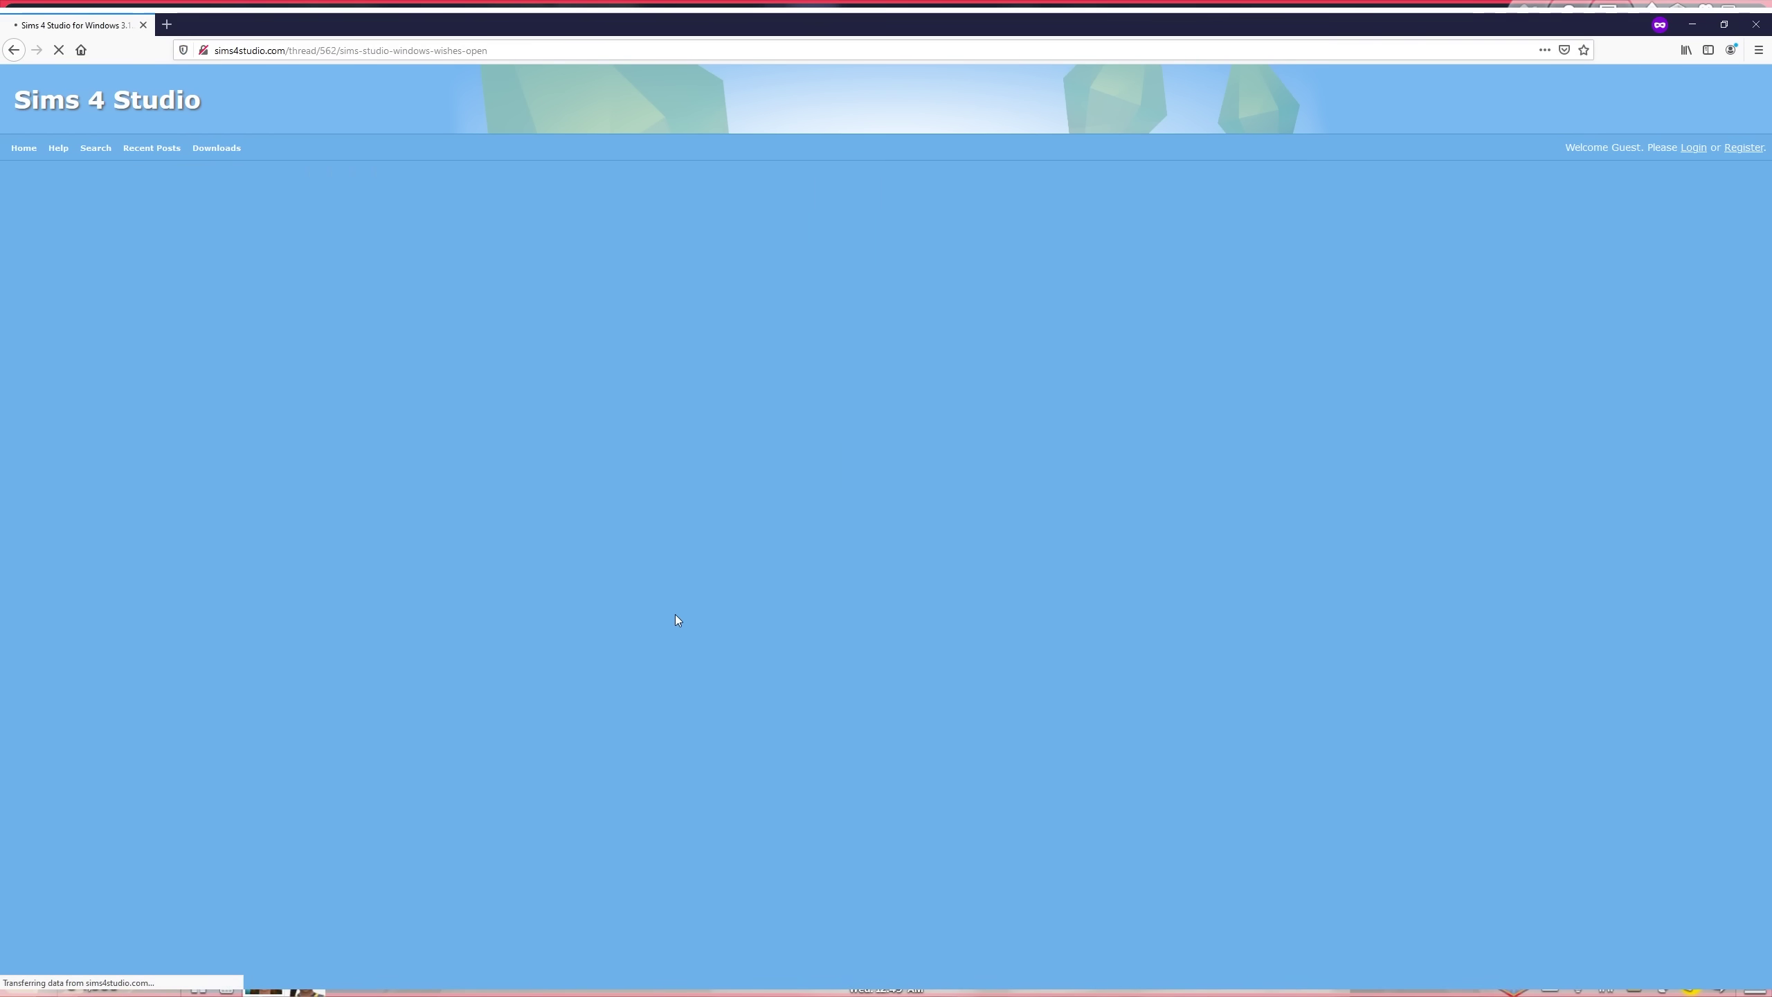
scroll(376, 613, "down", 15)
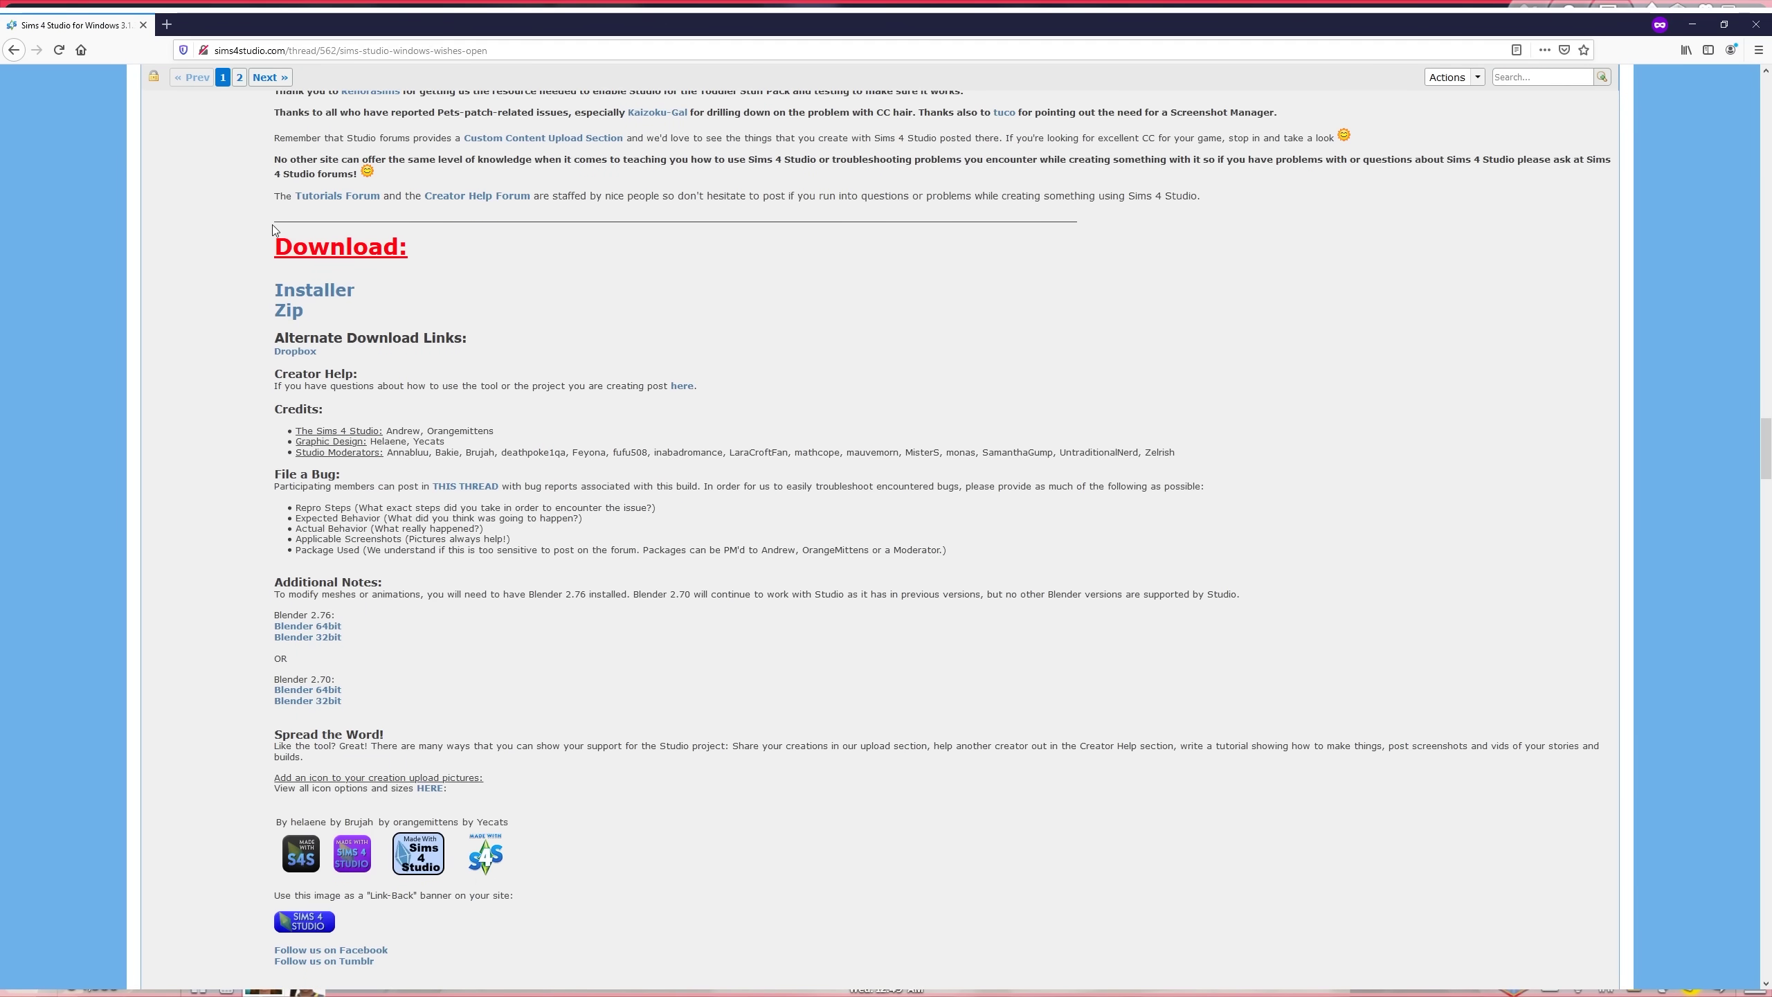
left_click(315, 299)
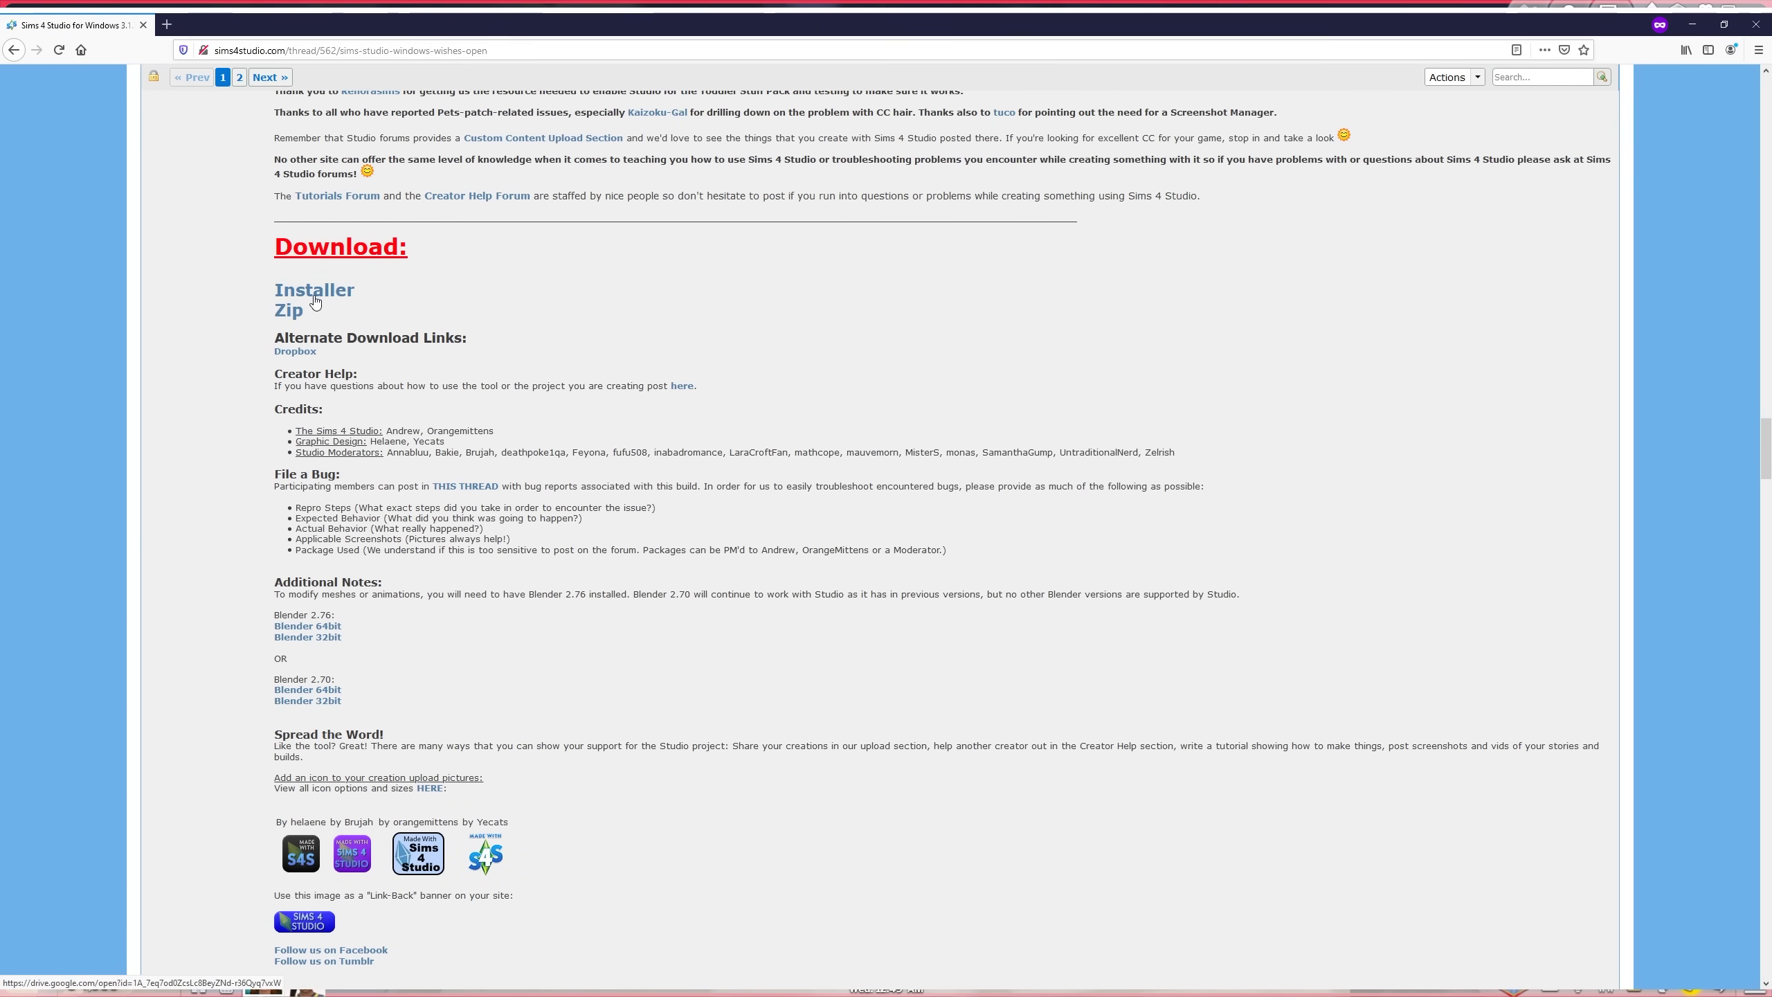
left_click(865, 529)
Run the downloaded InstallSims4Studio_v3.1.3.0 (Wishes).exe despite the SmartScreen block and complete setup with Launch Sims 4 Studio enabled.
double_click(471, 96)
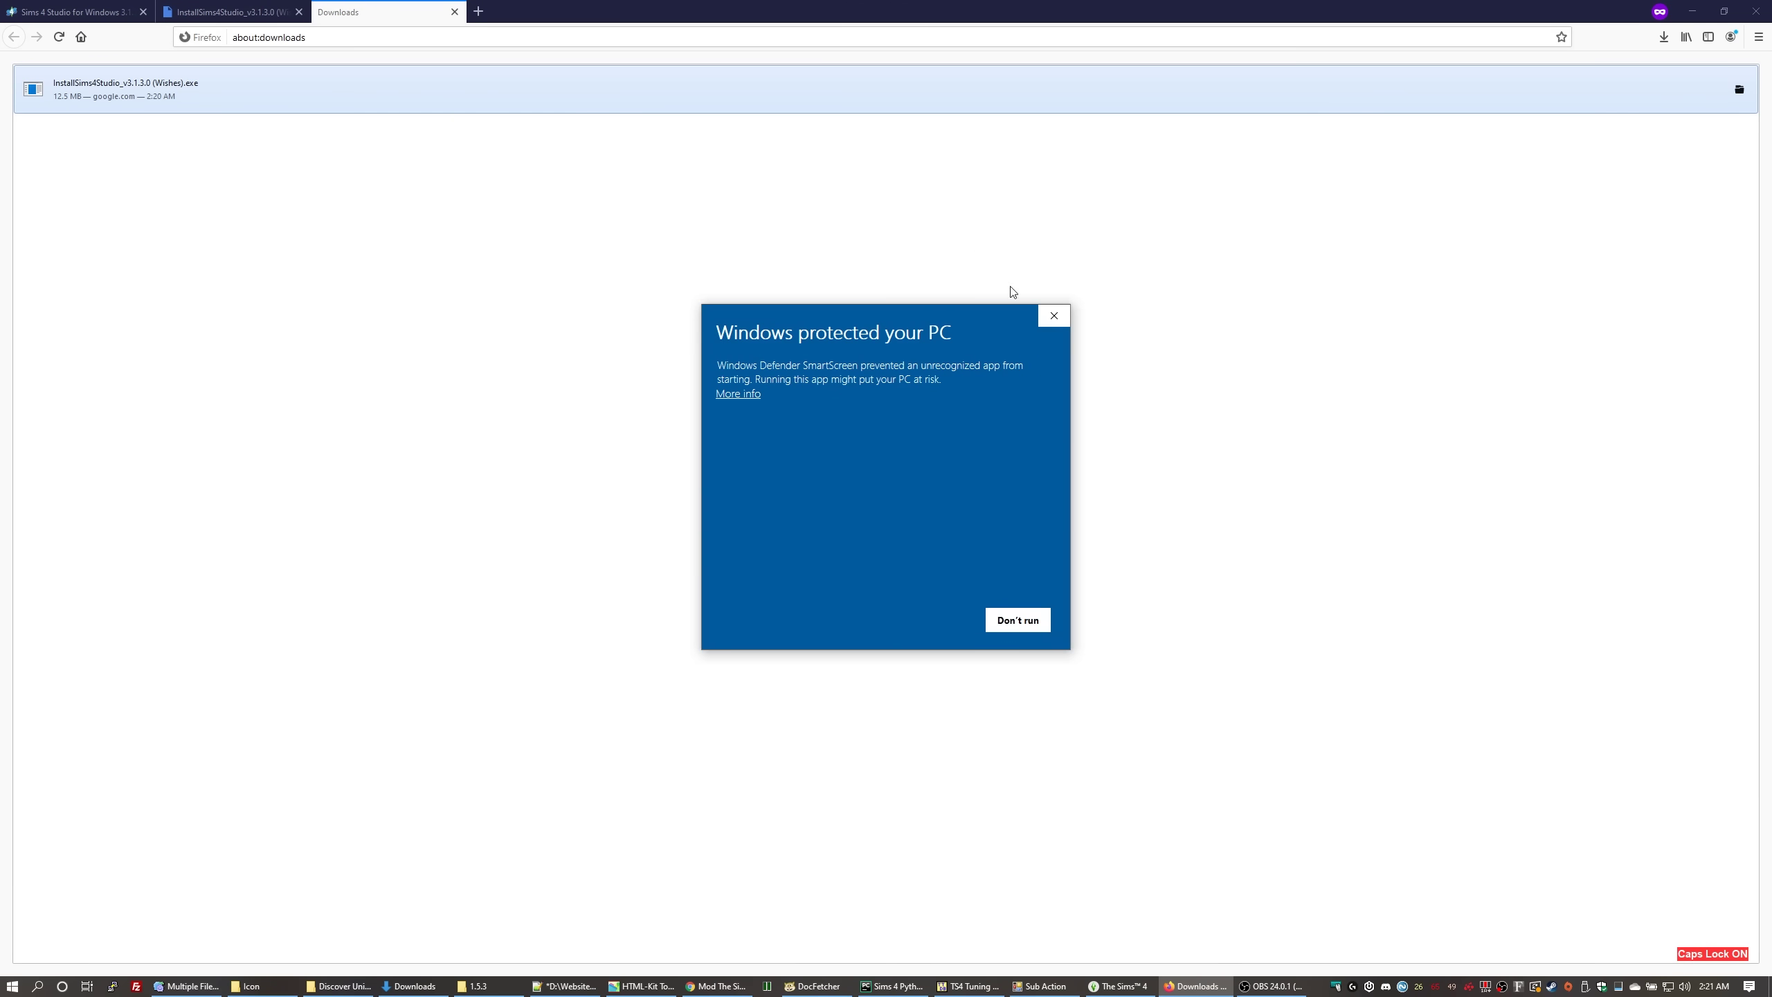
left_click(729, 395)
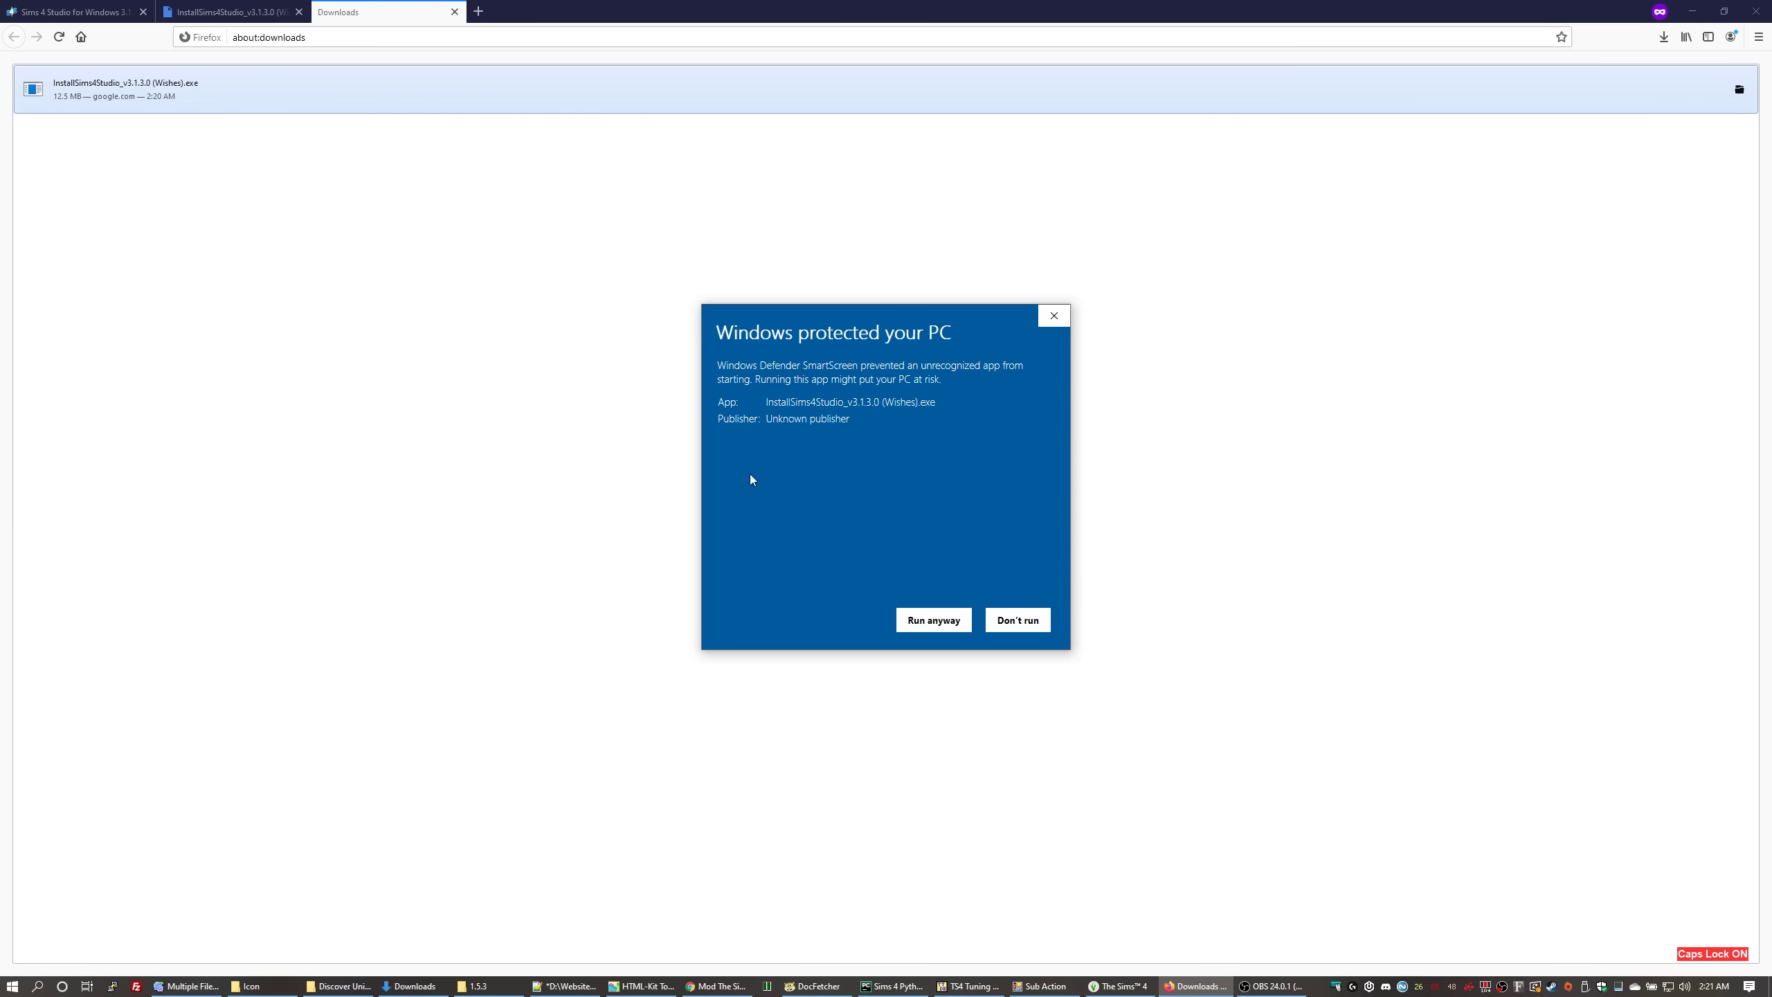
left_click(918, 608)
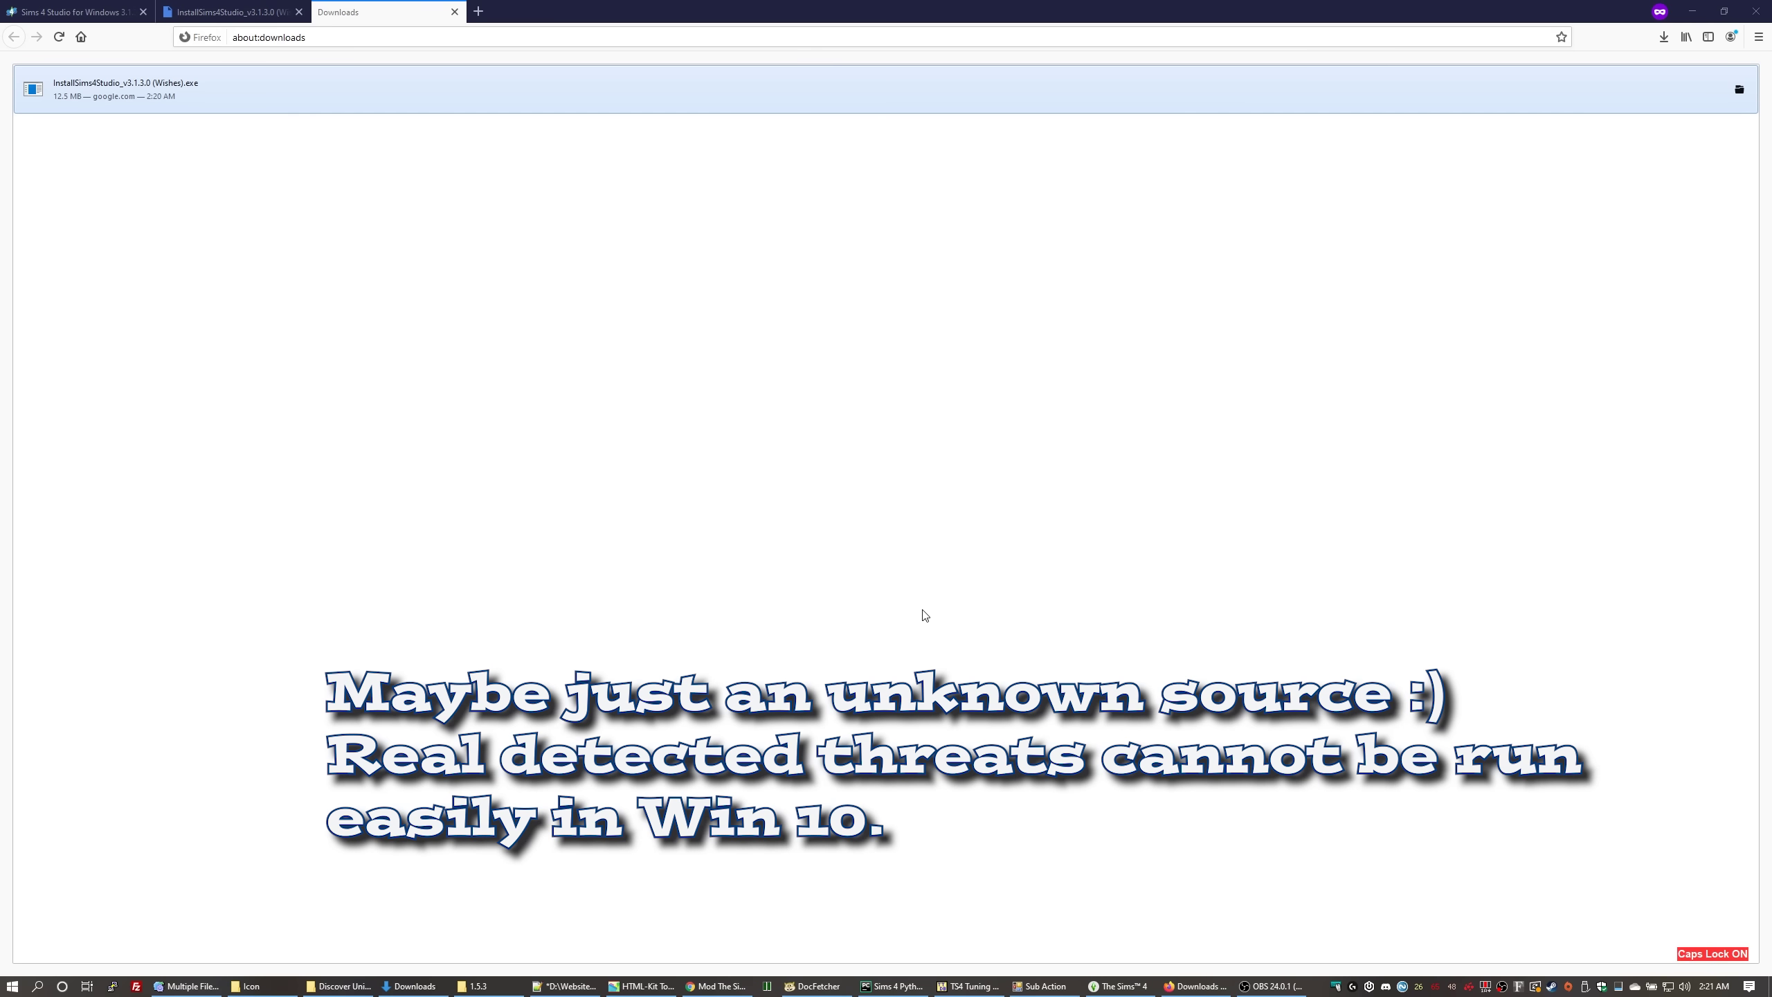
left_click(879, 600)
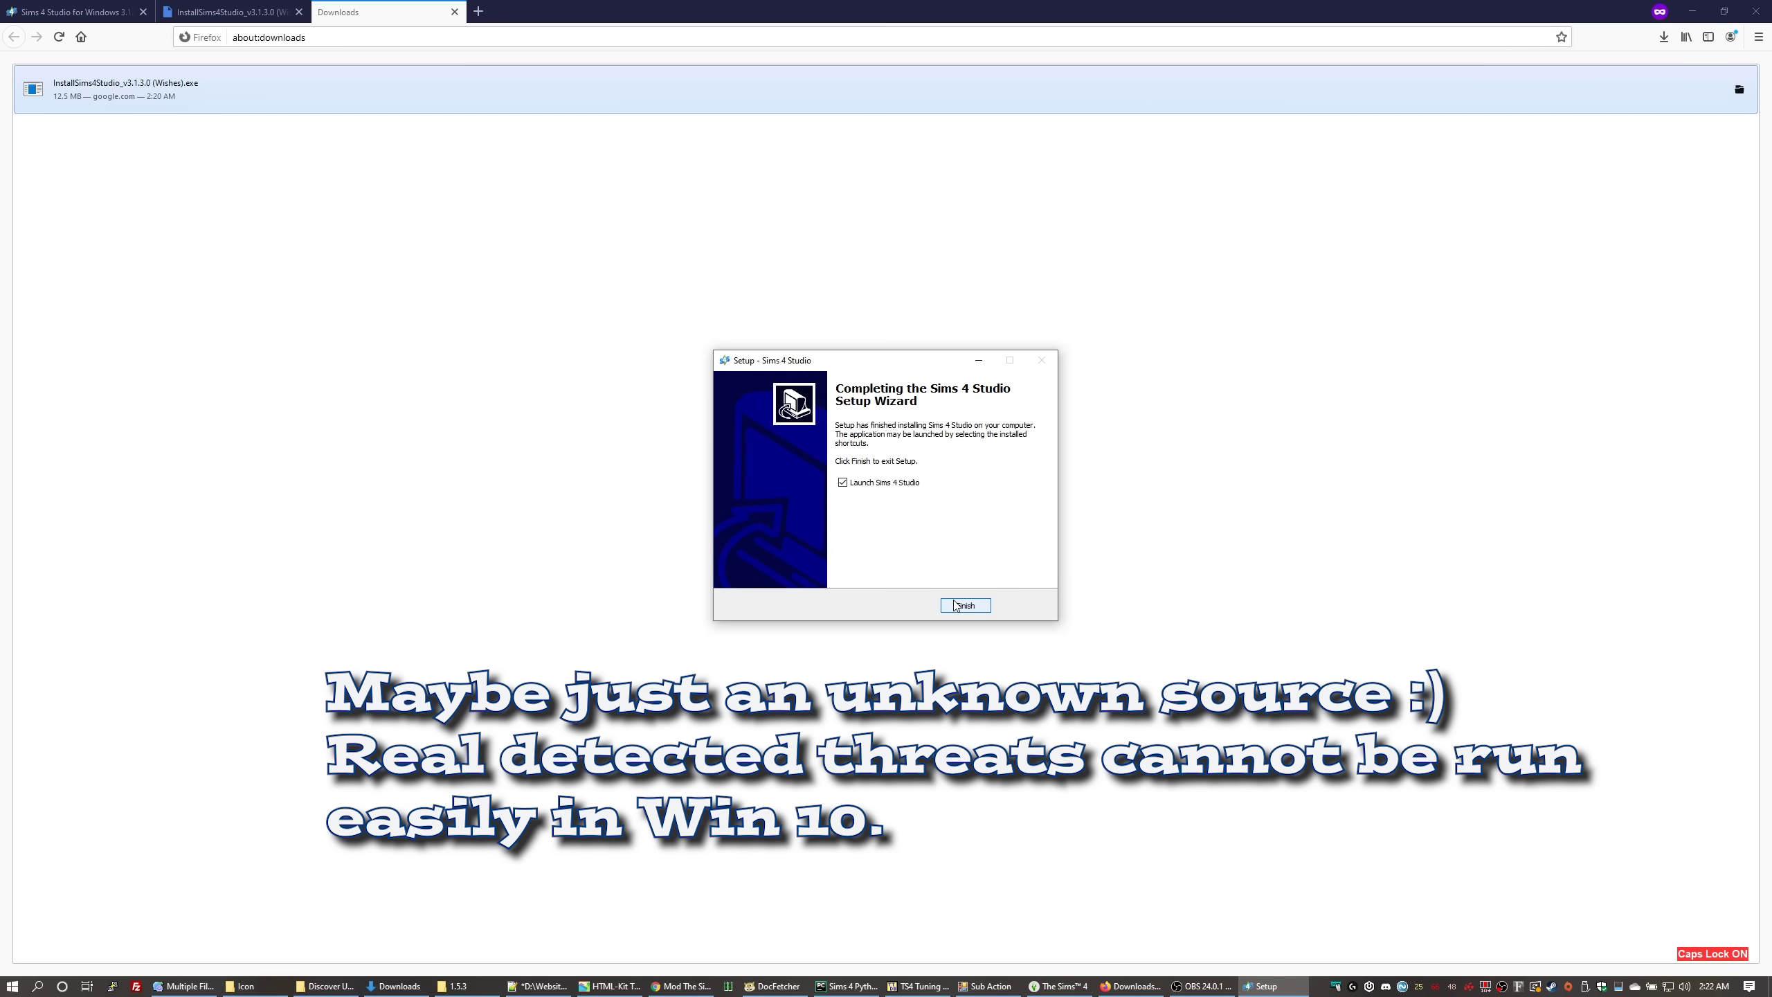
left_click(964, 605)
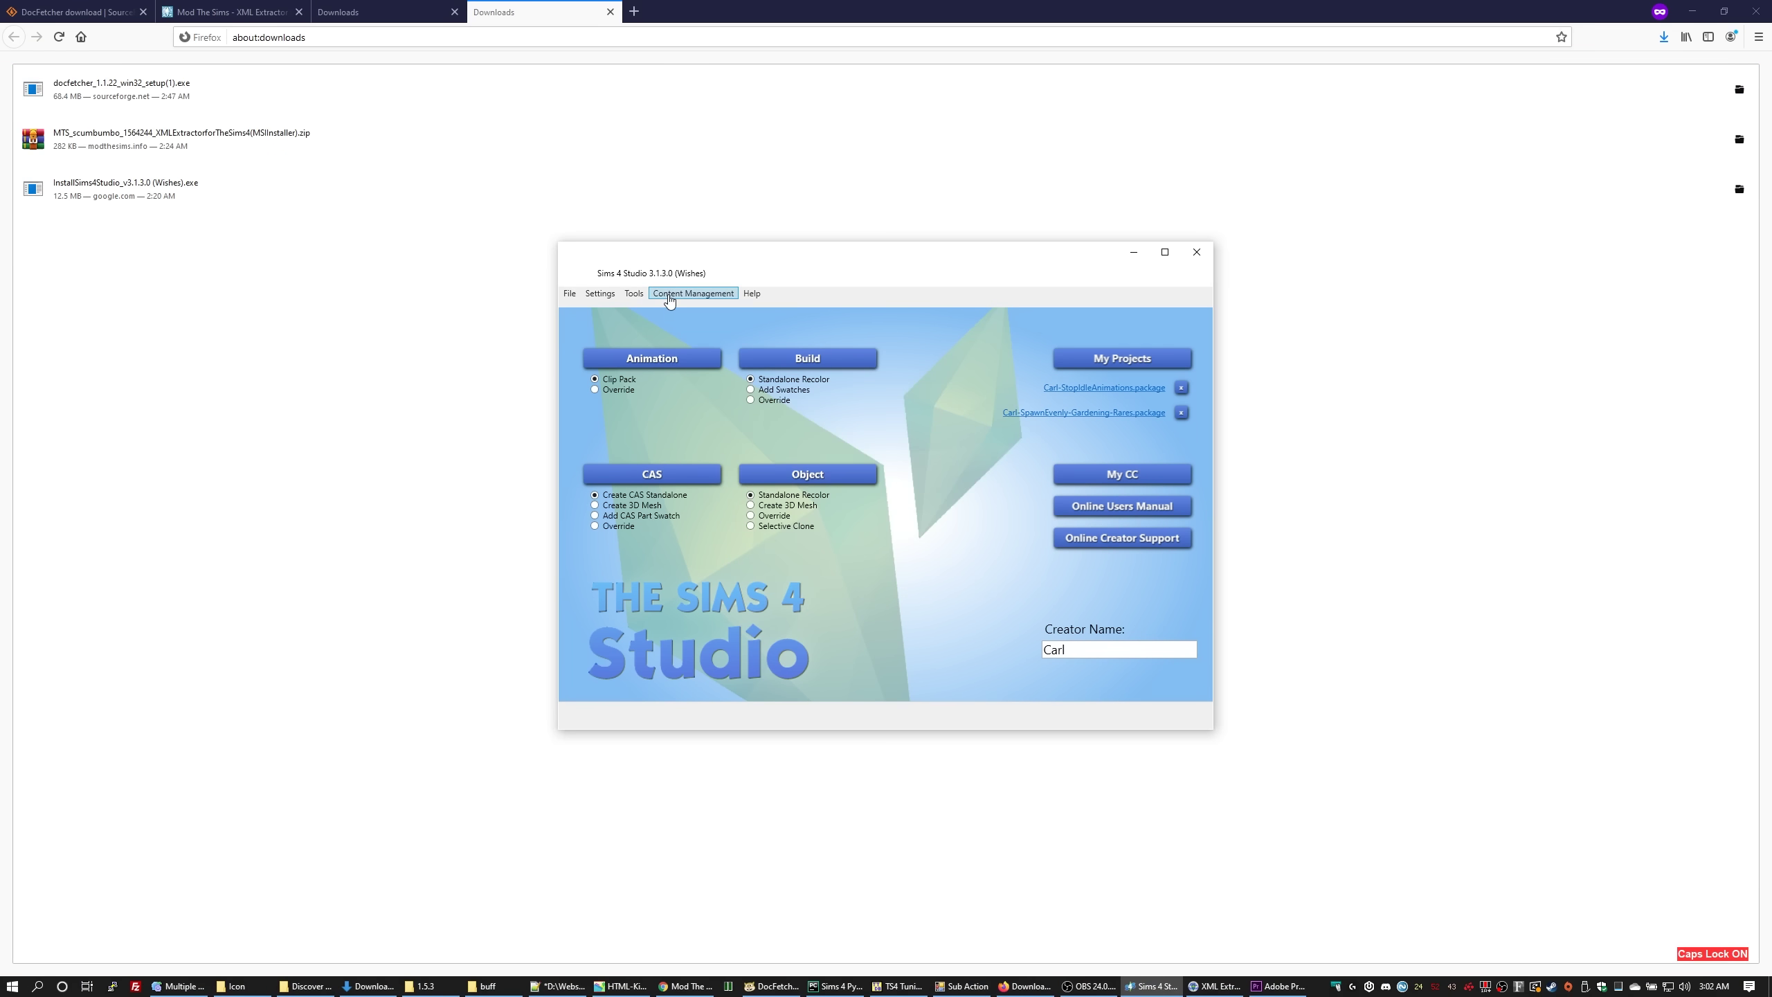
In Sims 4 Studio, open the game tuning export tool and filter its list for EMOTION_IDLE.
left_click(643, 296)
left_click(648, 308)
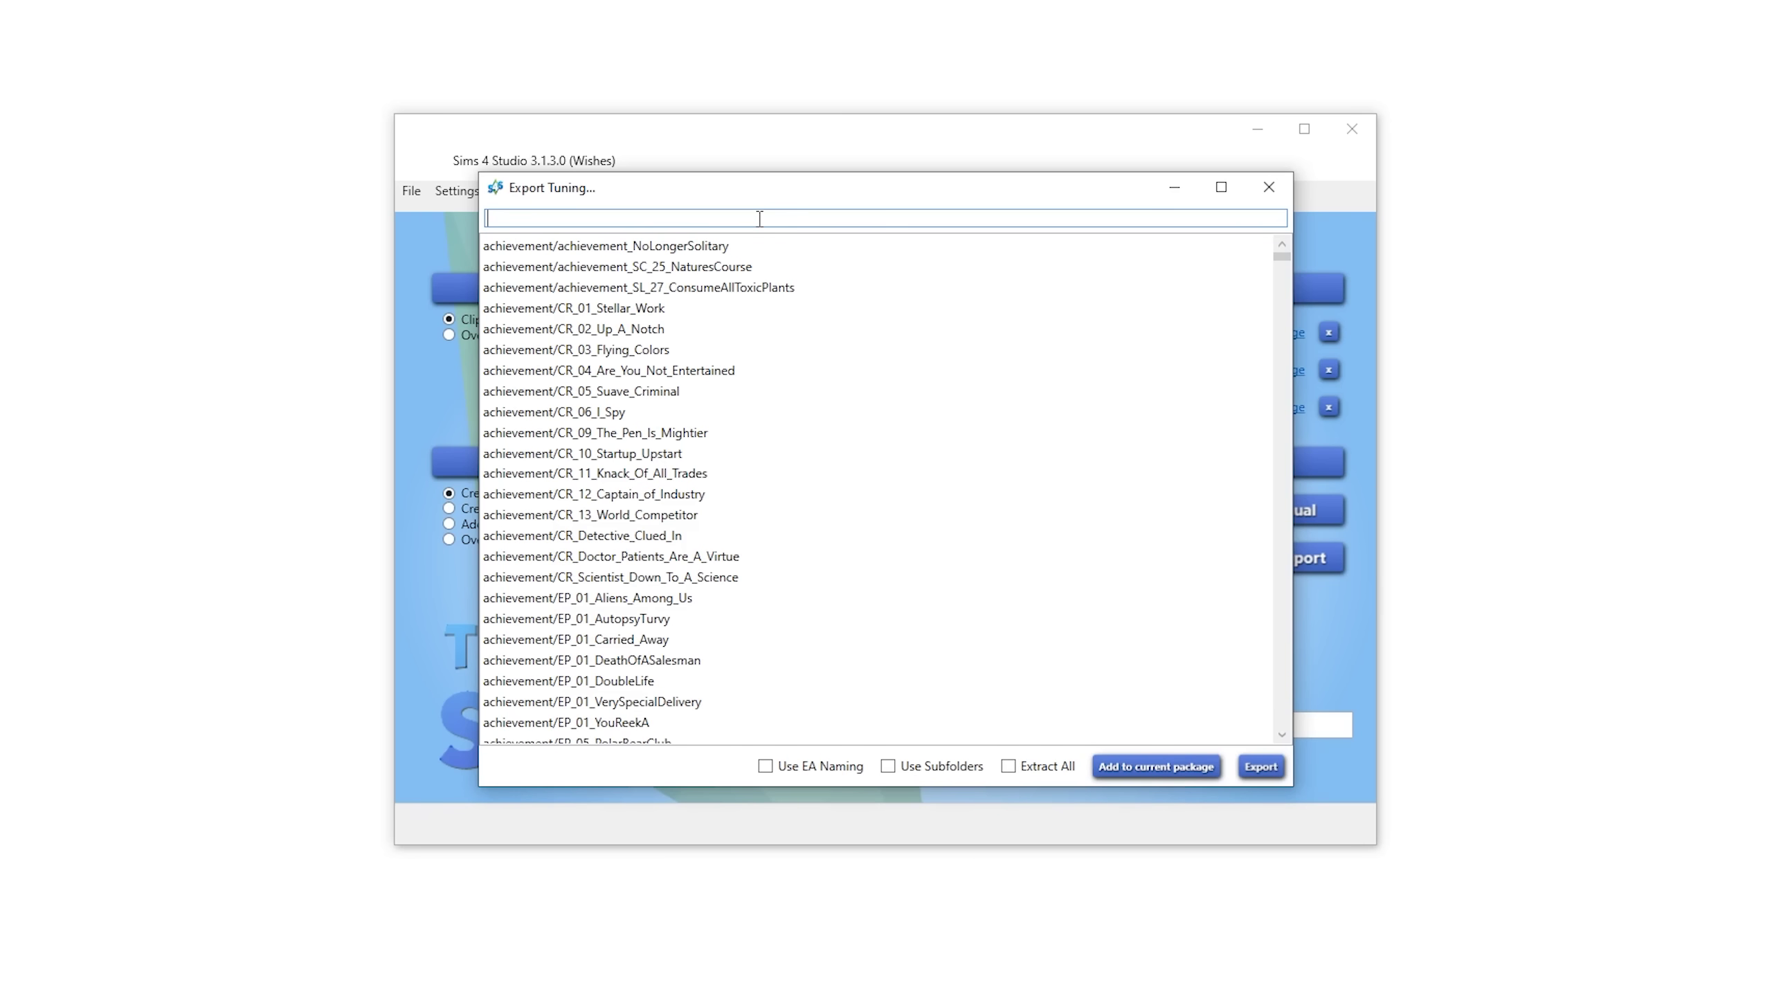
type("EMO")
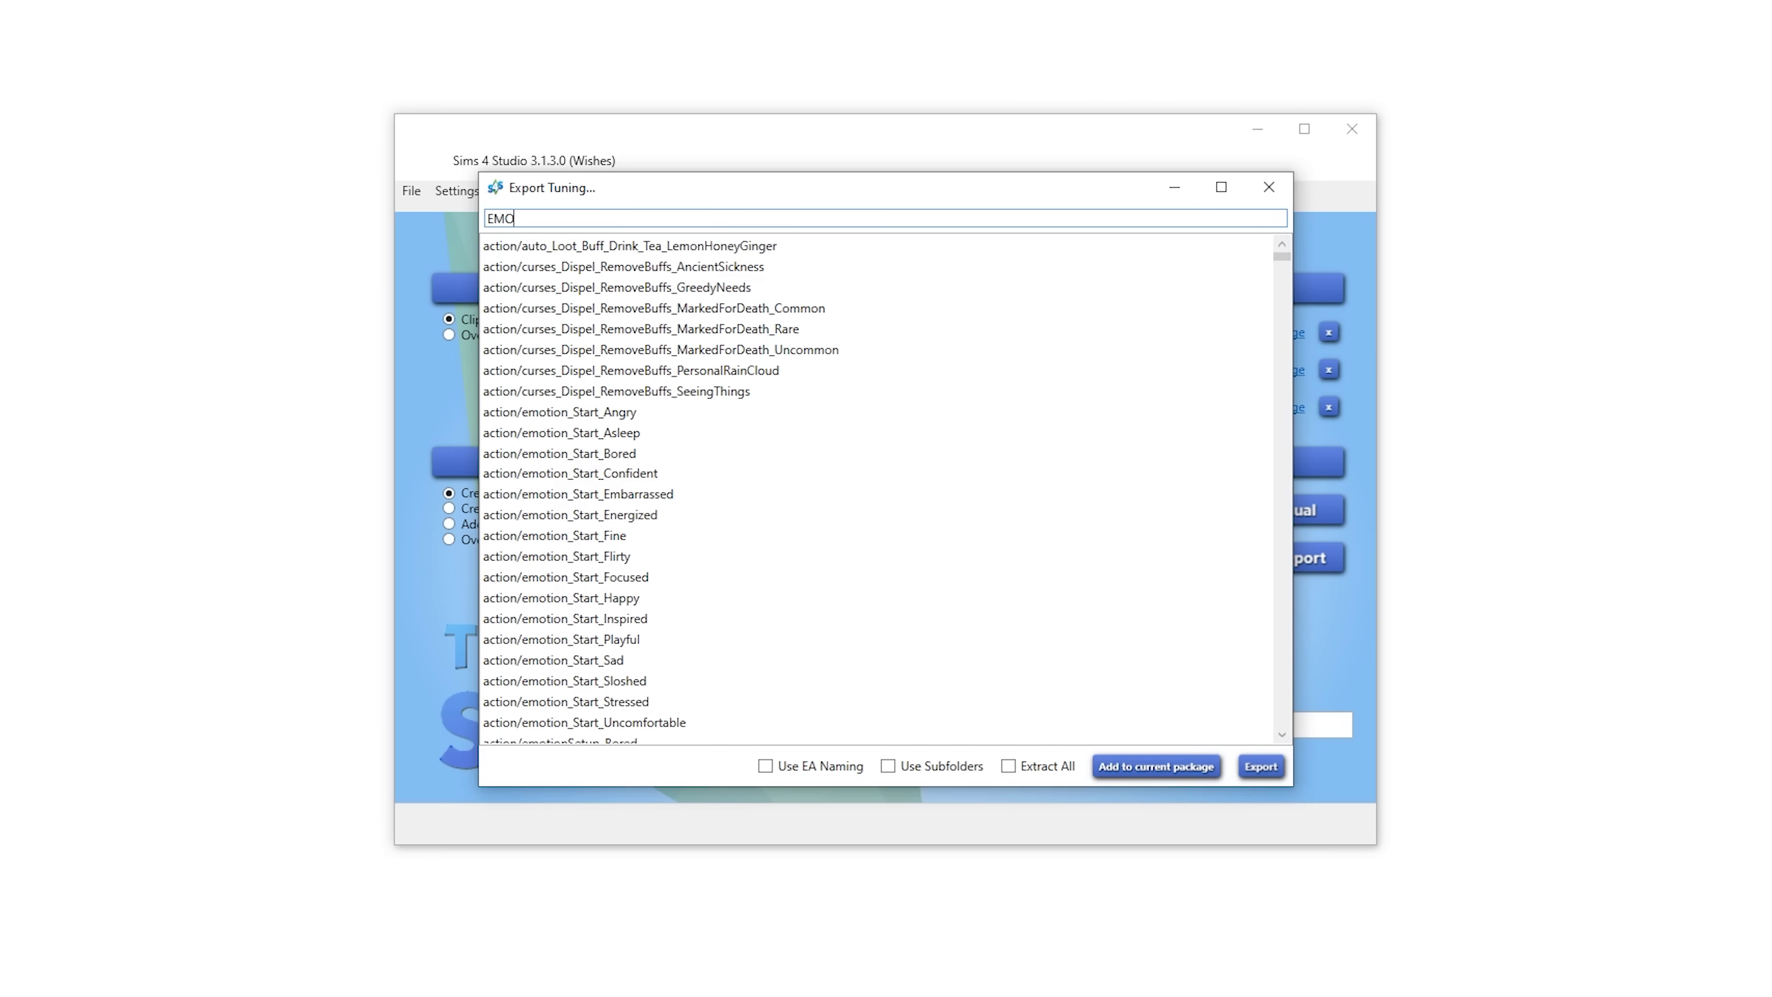
type("TION_IDLE")
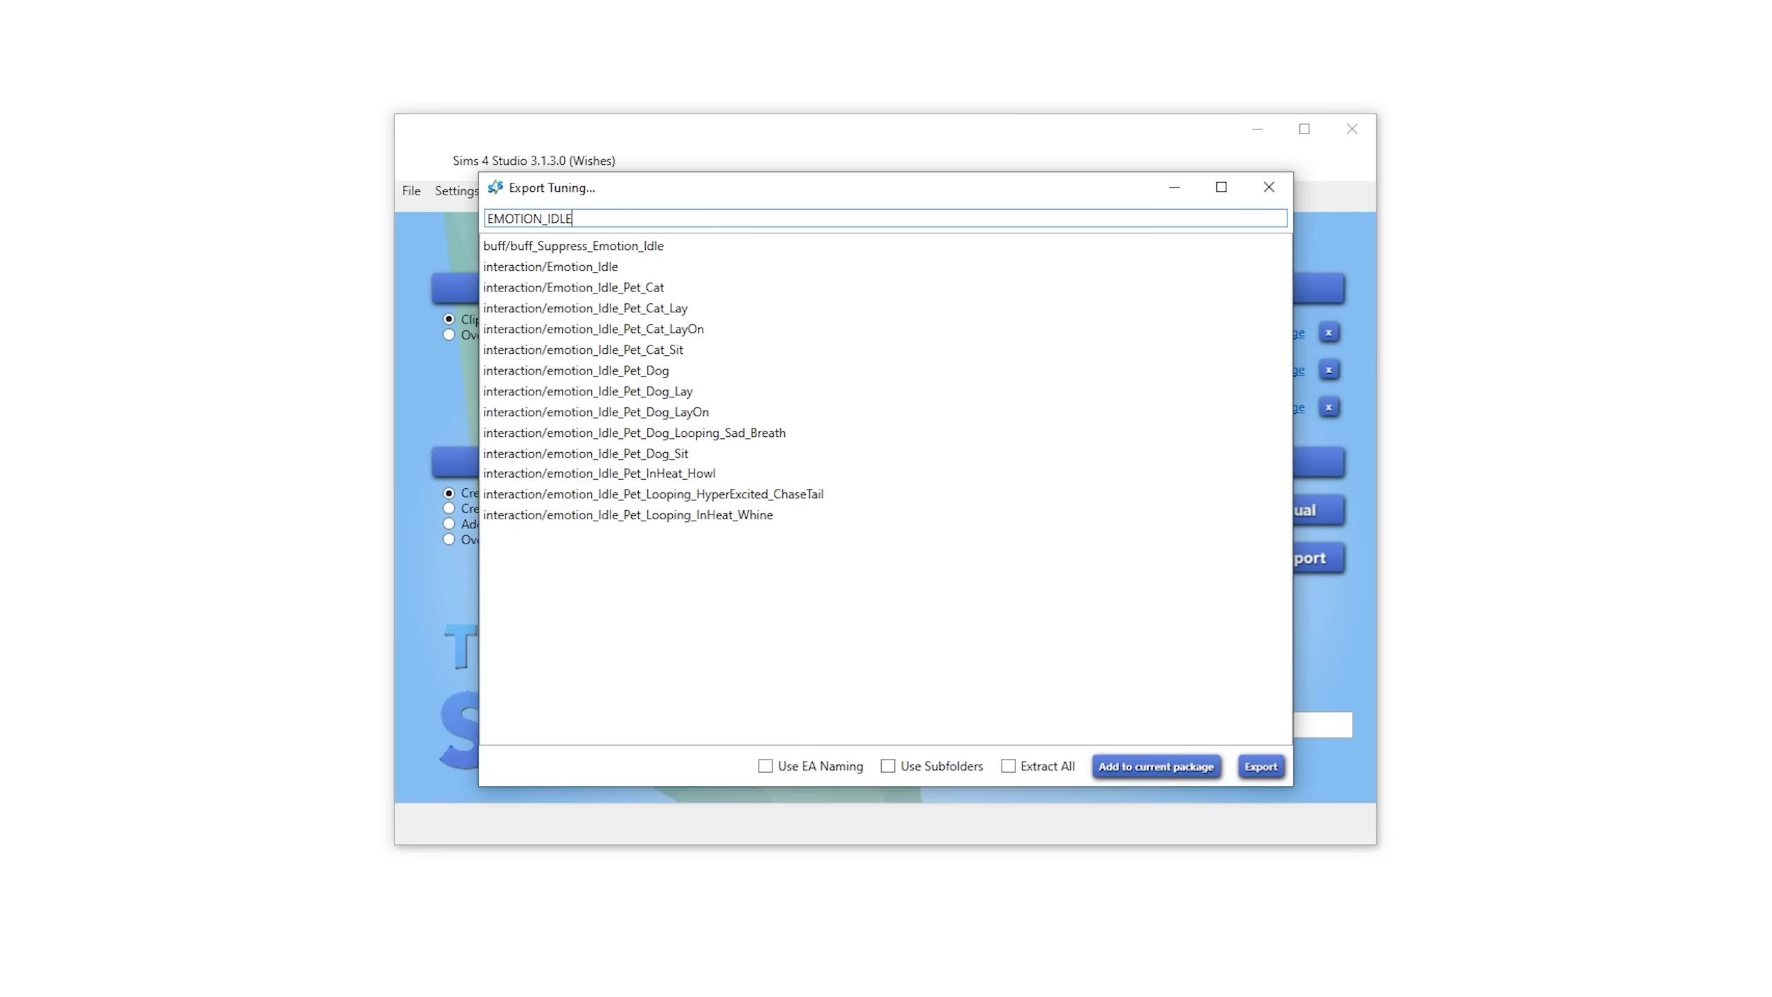
Add interaction/Emotion_Idle to a package saved in Mods, named with the creator's name plus -STOPIDLEANIMATIONS, and display the tuning's XML.
left_click(697, 269)
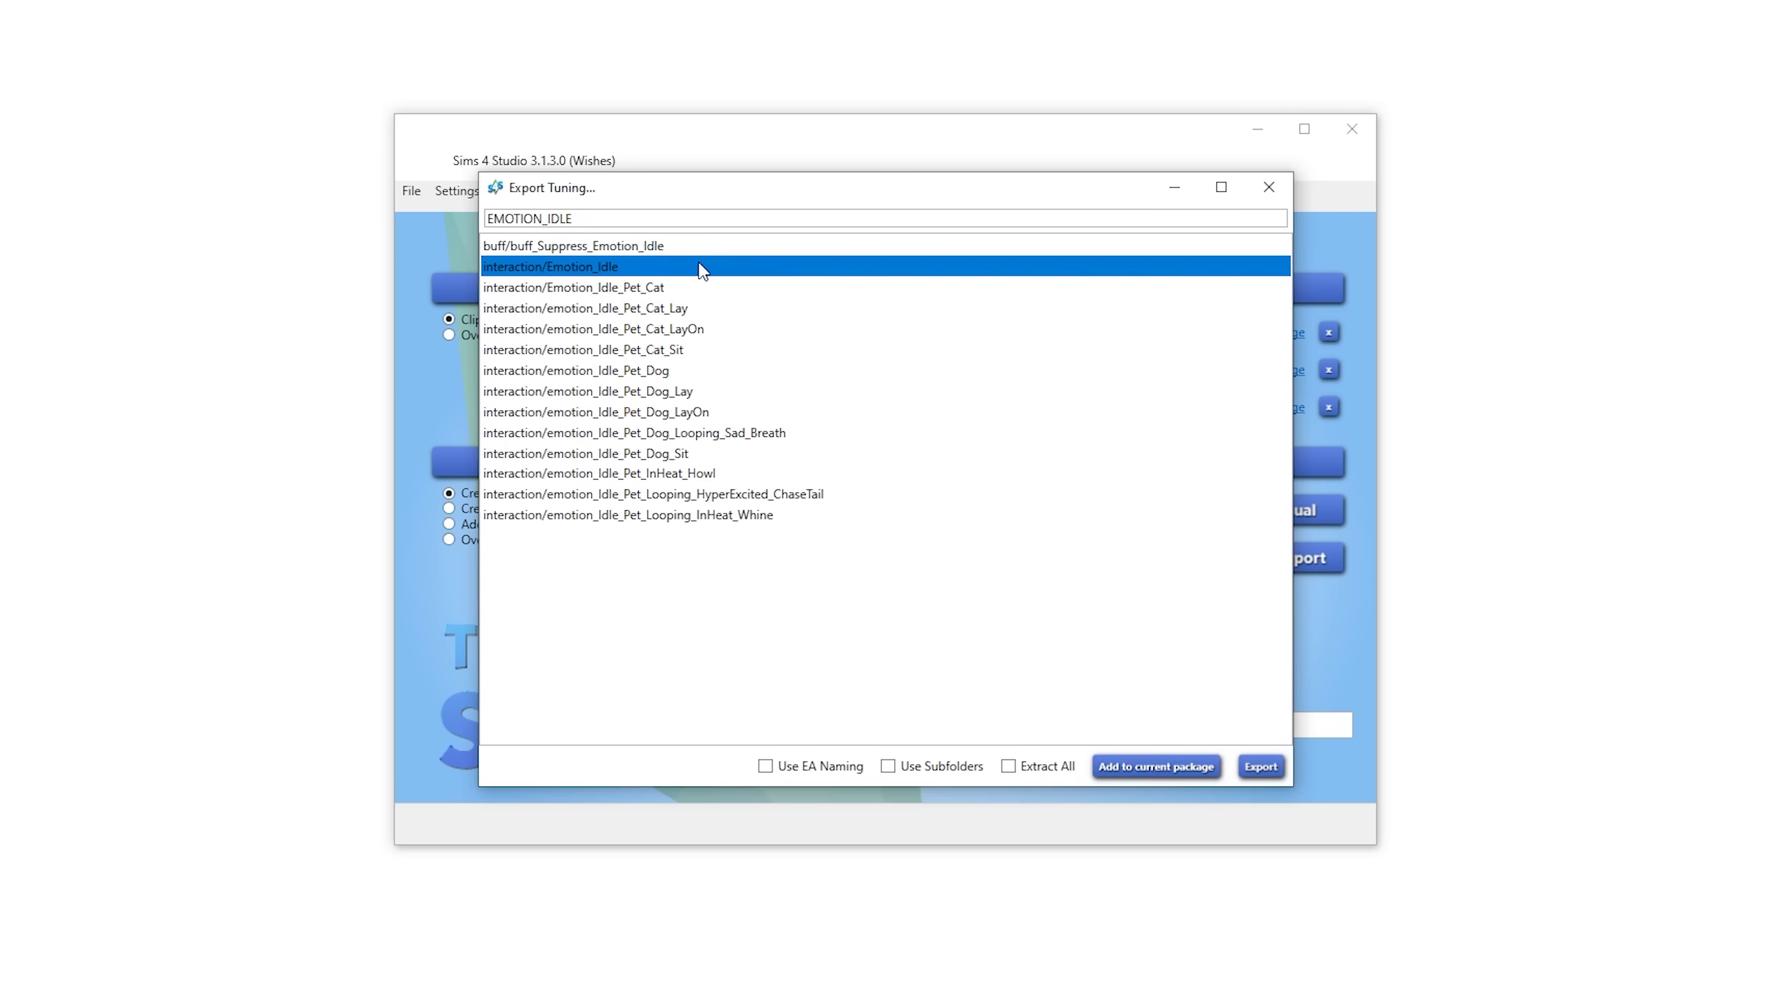
left_click(1155, 775)
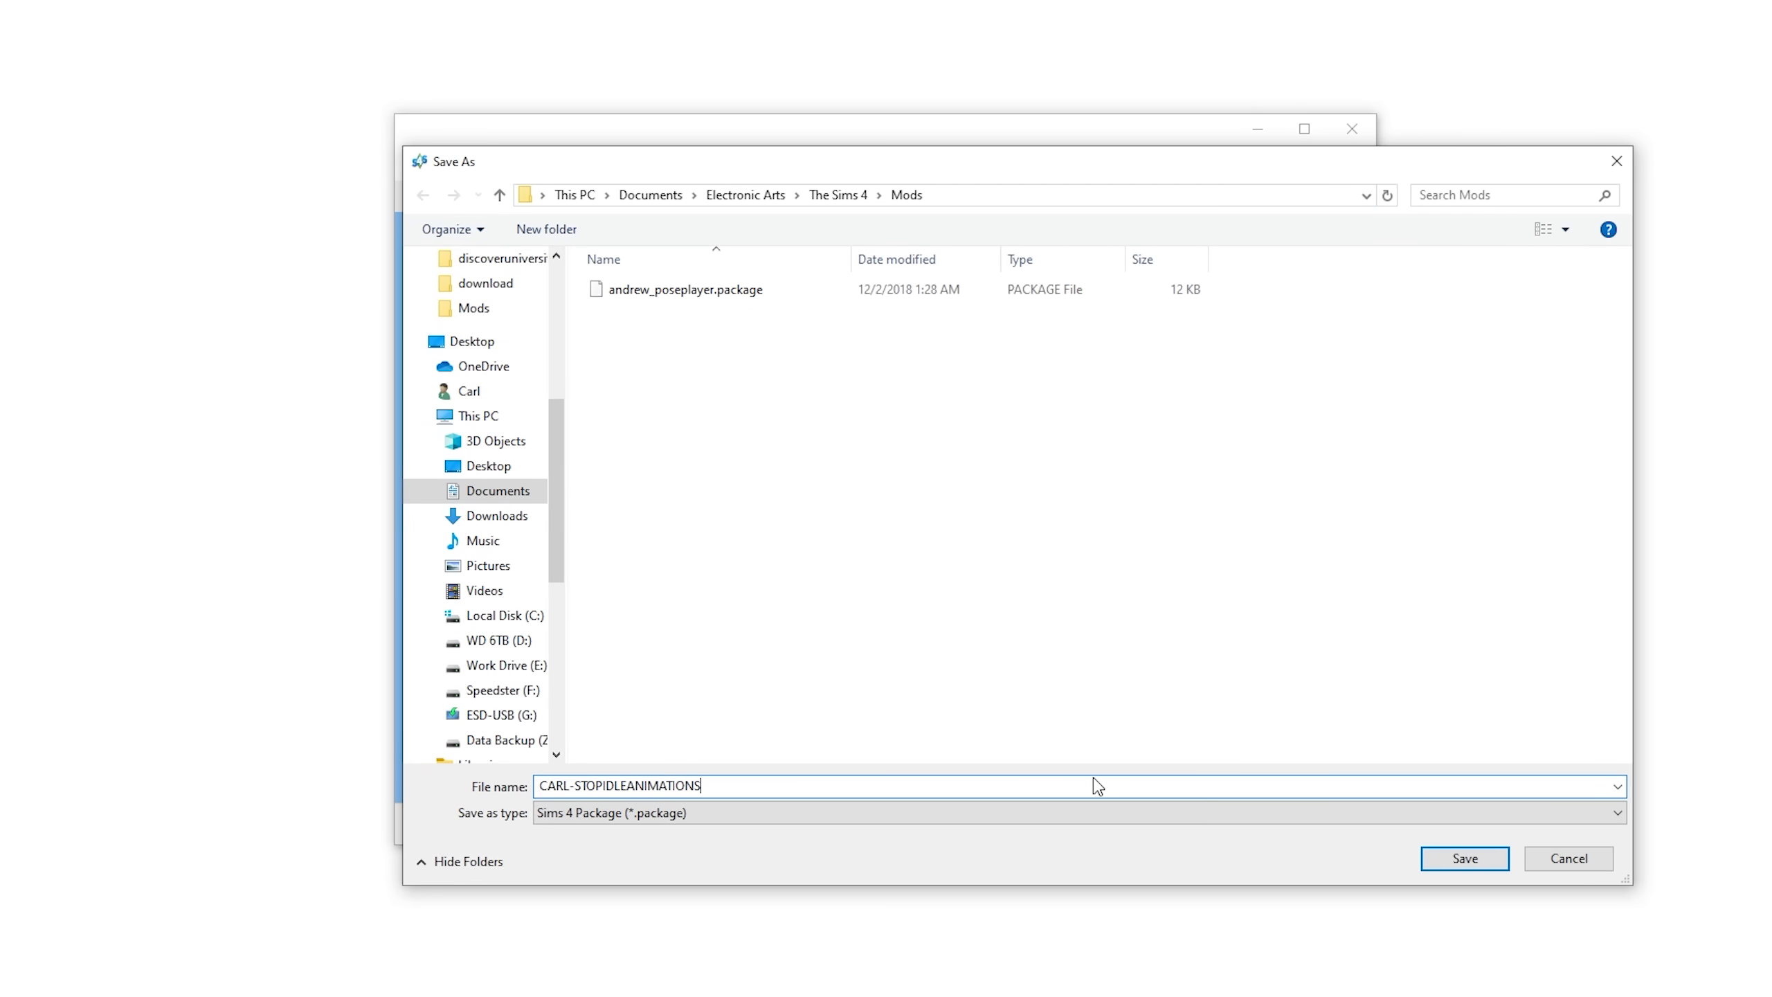
key("Return")
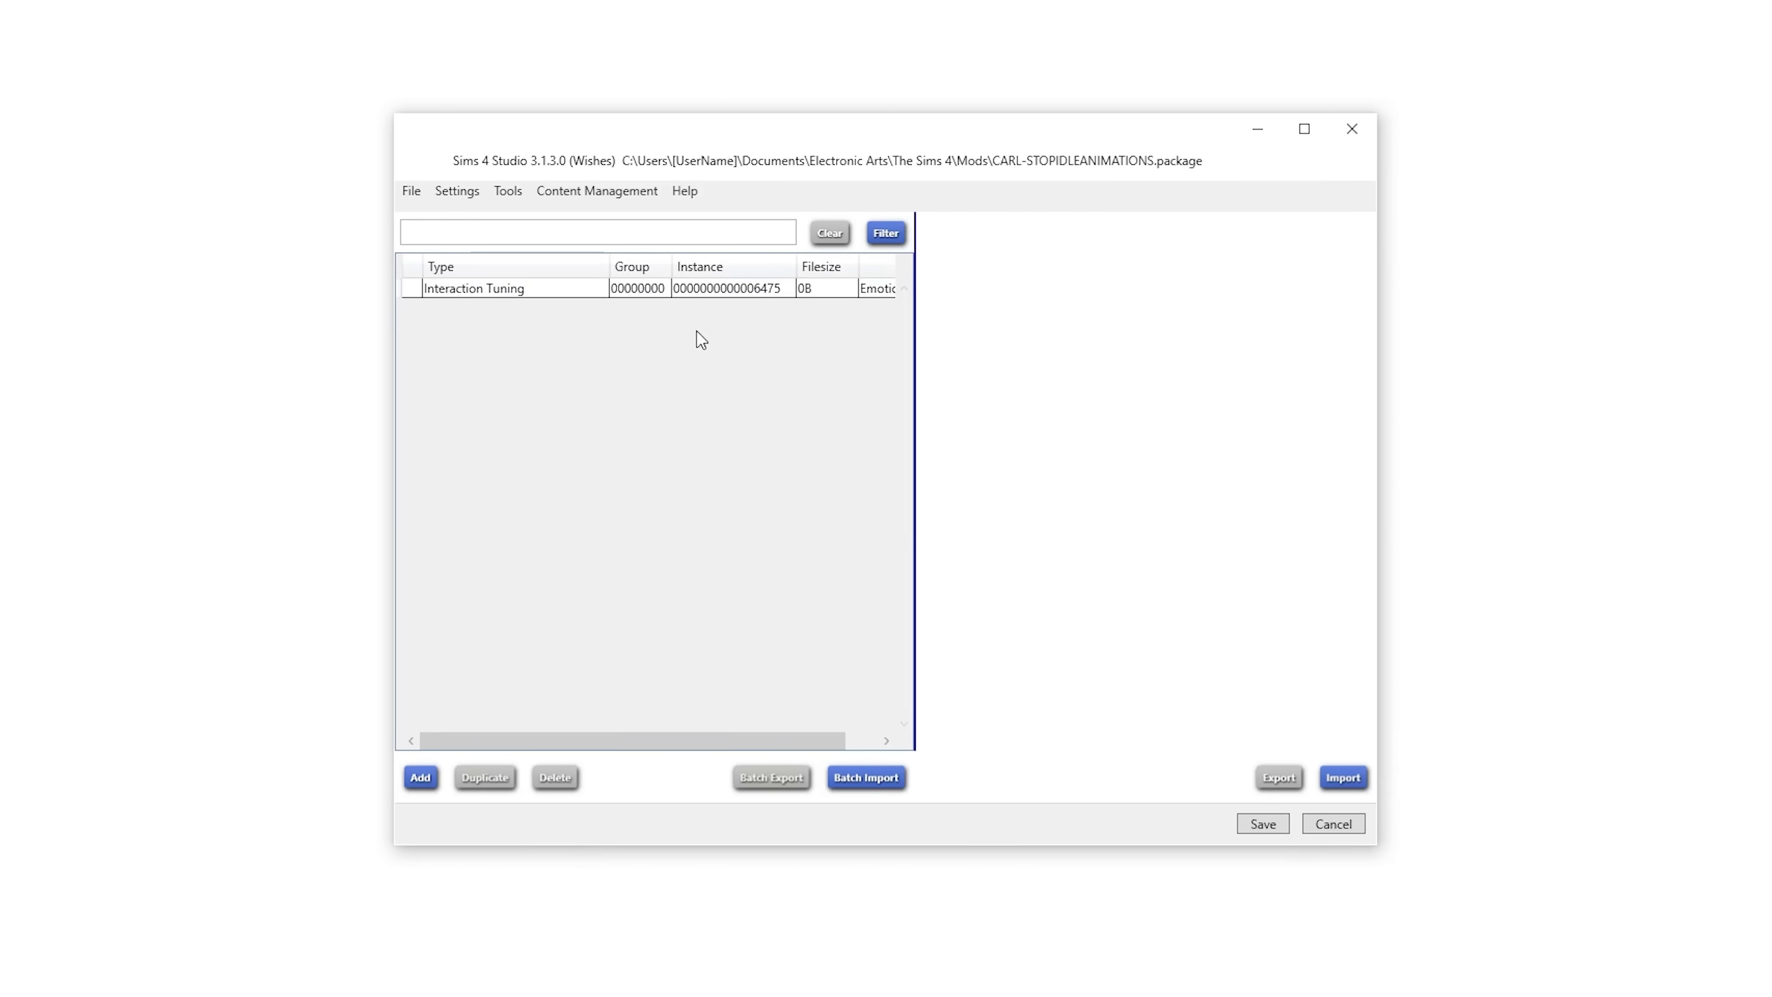
left_click(540, 289)
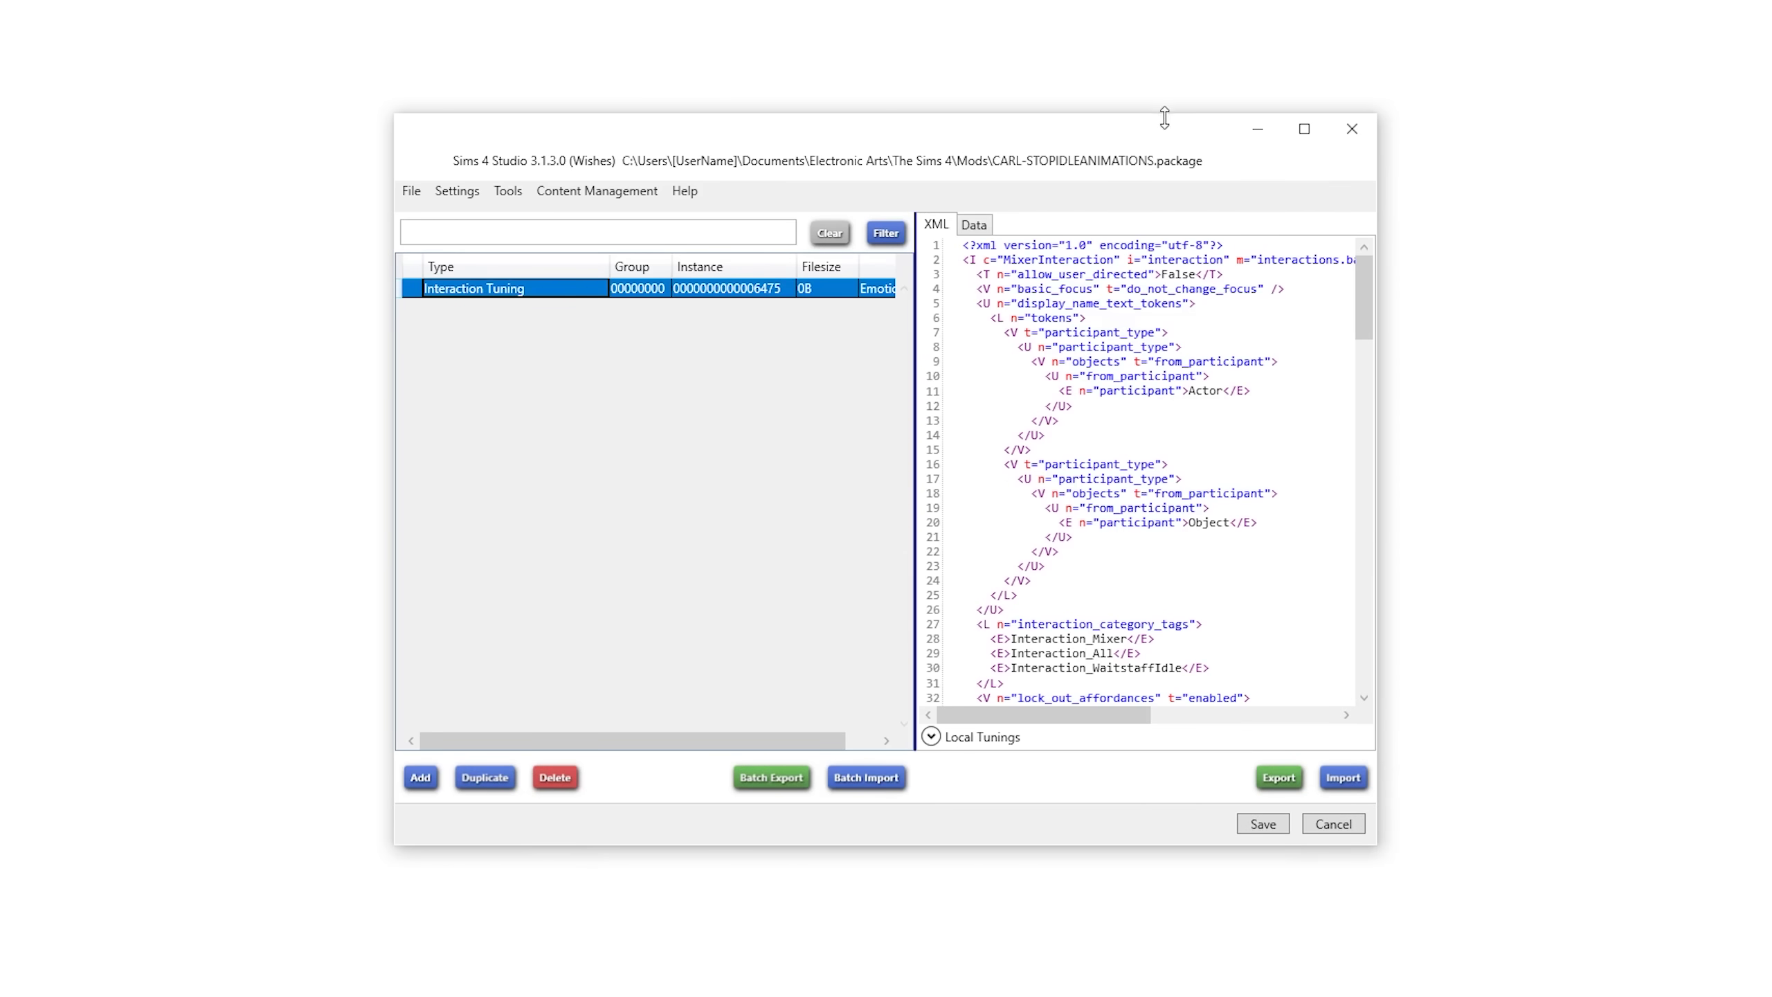